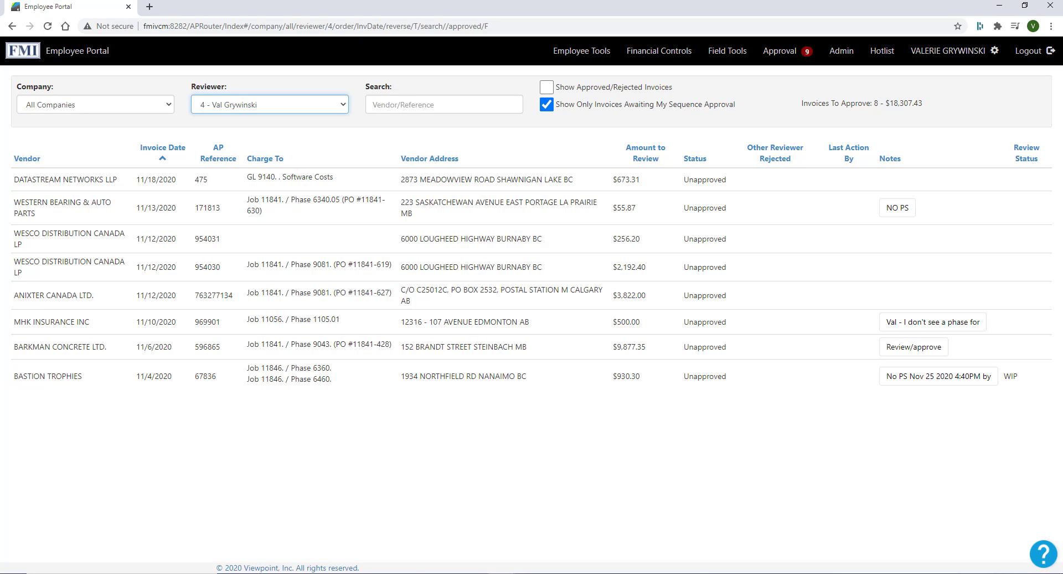
Check the available reviewers, filter the invoice list to F & M Installations Ltd, and restore All Companies.
{"action": "left_click", "coordinate": [270, 104]}
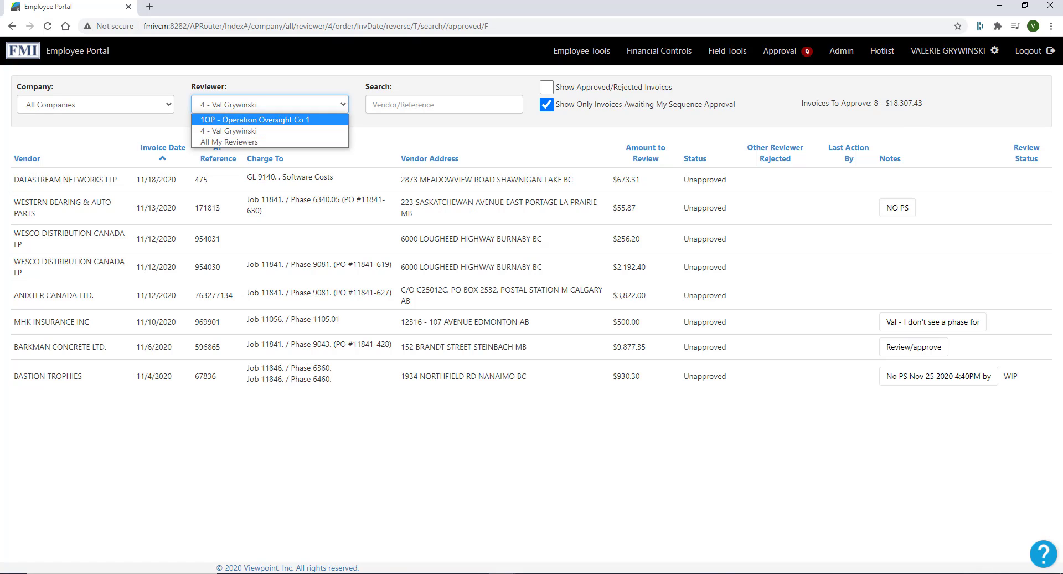
{"action": "left_click", "coordinate": [269, 105]}
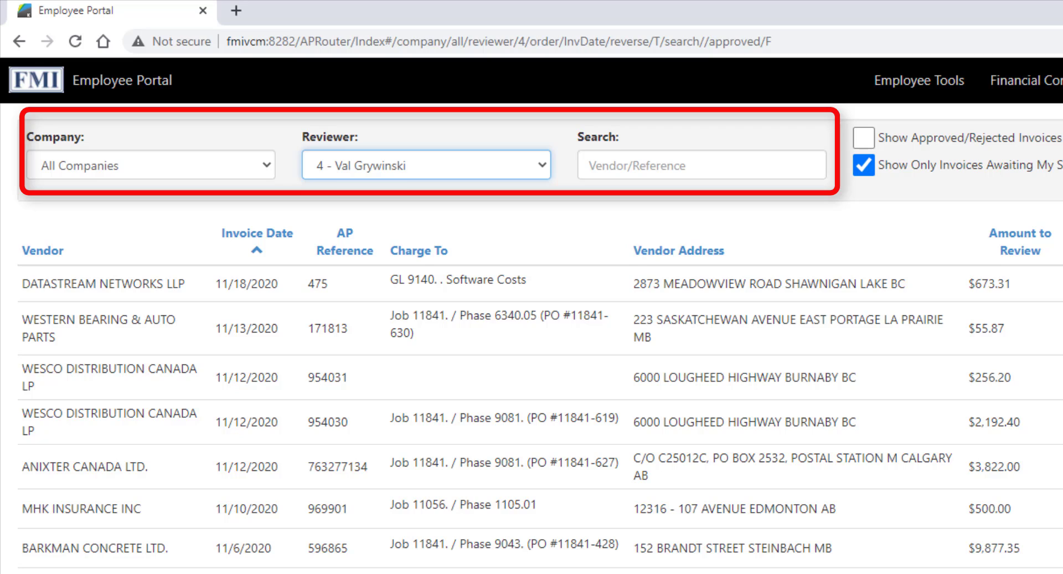
{"action": "left_click", "coordinate": [150, 165]}
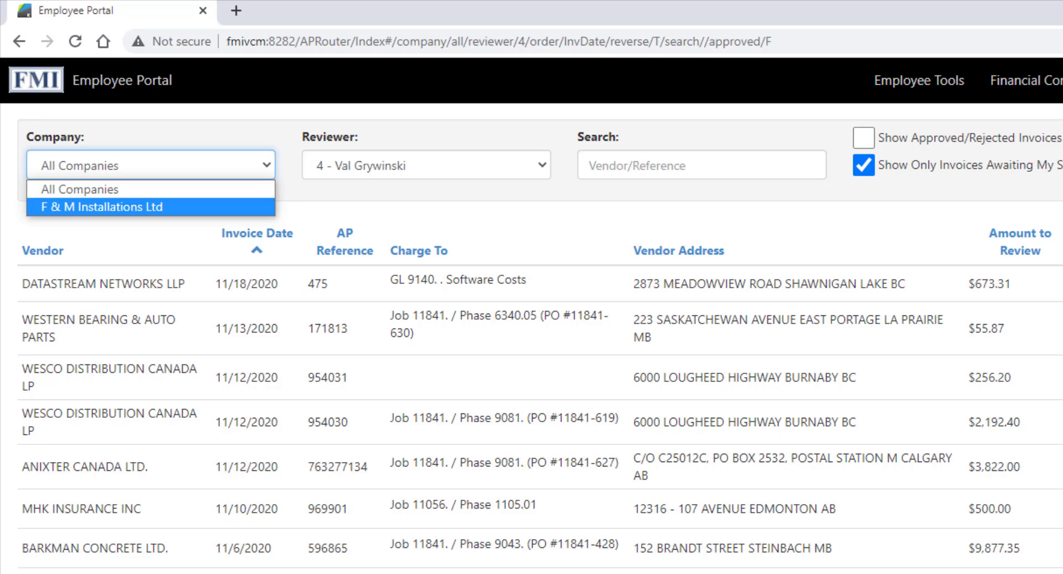
{"action": "left_click", "coordinate": [150, 207]}
{"action": "left_click", "coordinate": [151, 165]}
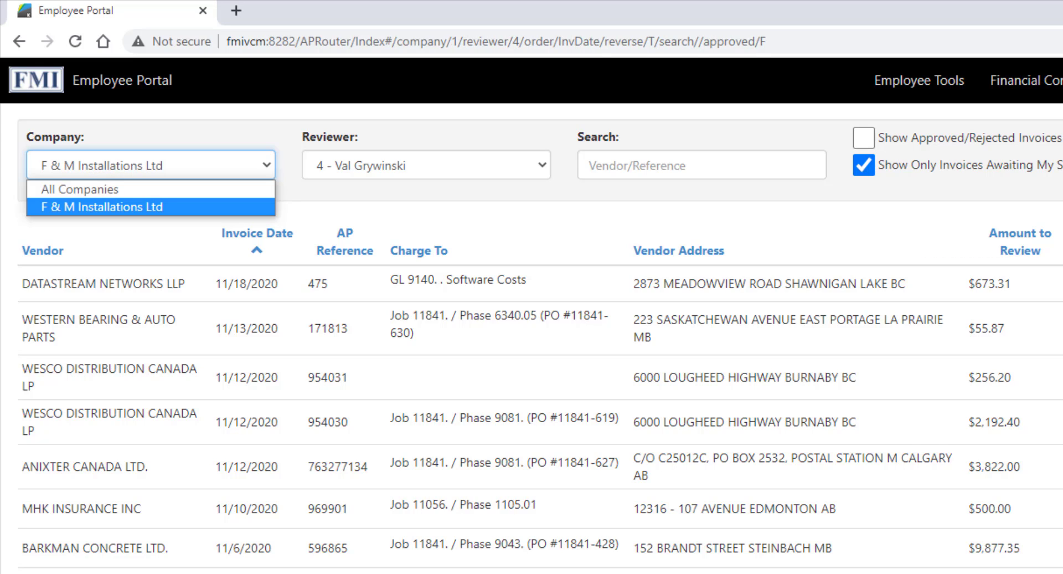
{"action": "left_click", "coordinate": [151, 189]}
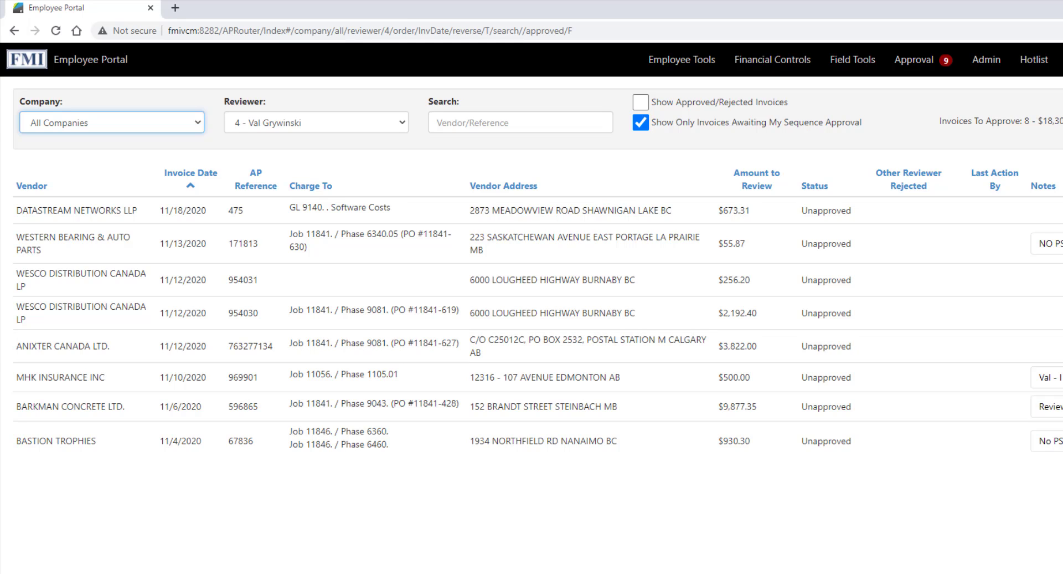
Search the unapproved invoices for vendors matching "wes", and clear the search.
{"action": "left_click", "coordinate": [504, 122]}
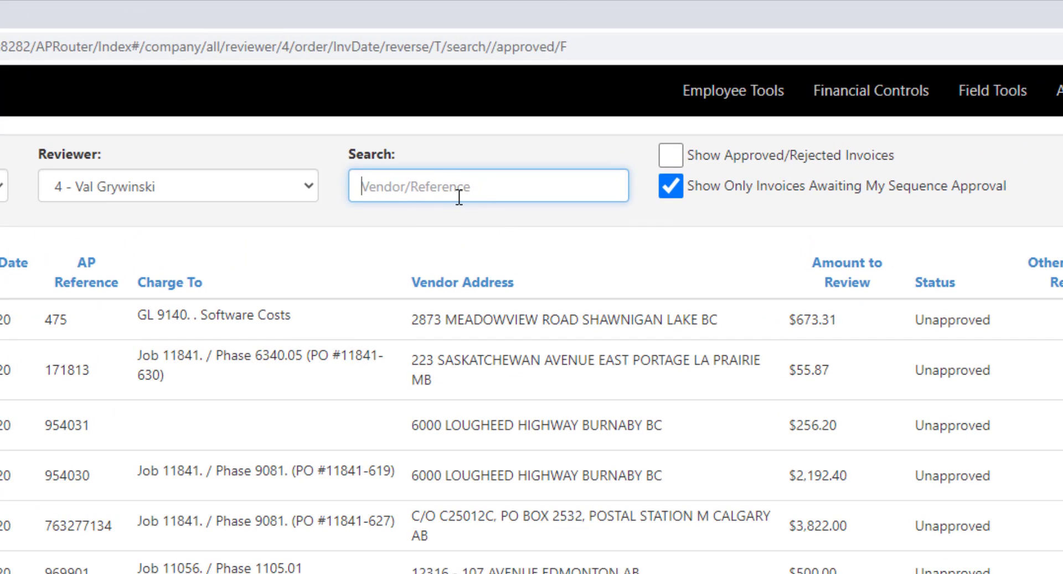
{"action": "type", "text": "wes"}
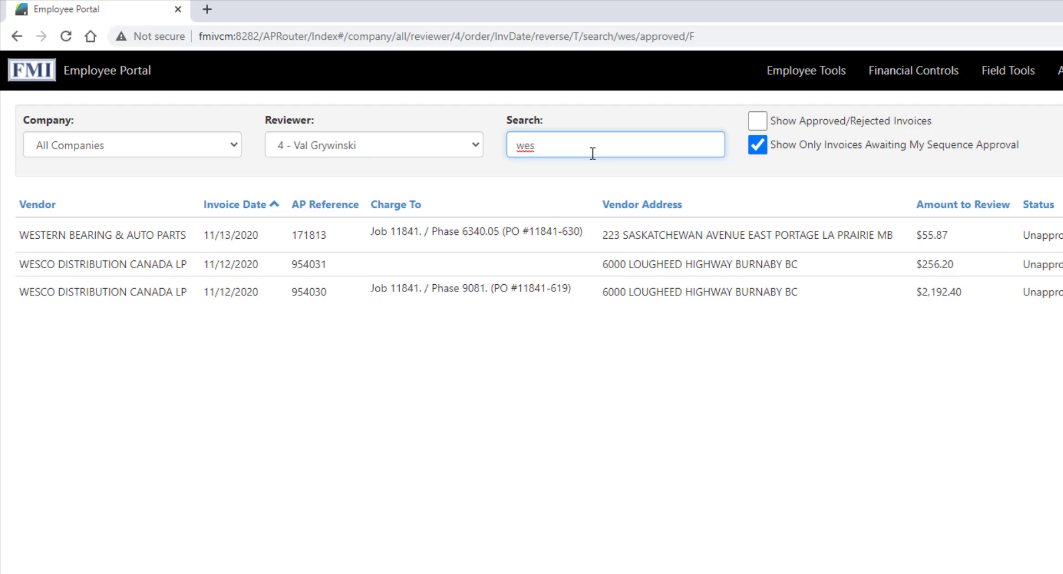
{"action": "key", "text": "BackSpace"}
{"action": "key", "text": "BackSpace"}
{"action": "key", "text": "BackSpace"}
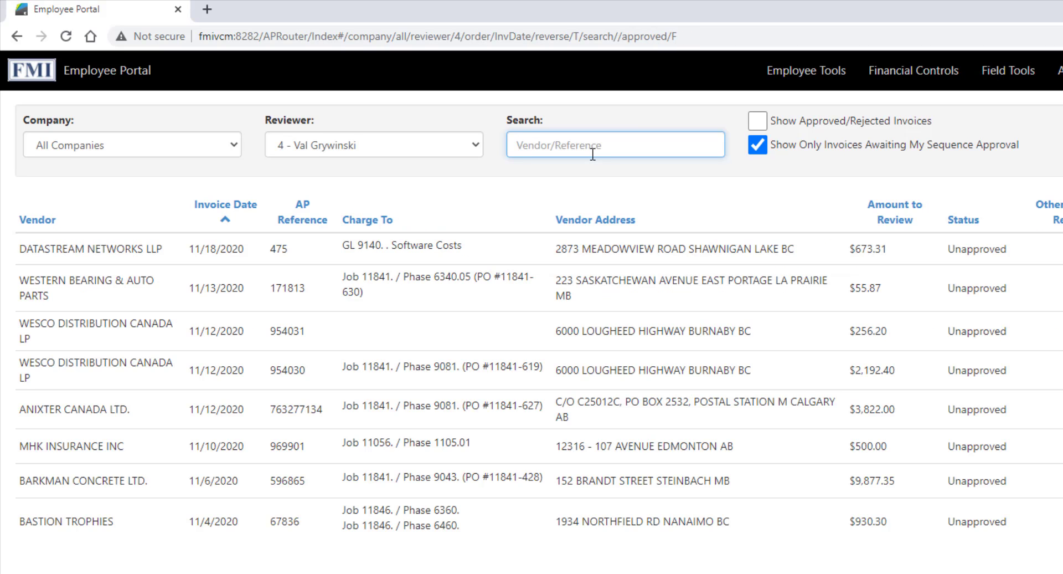
Search the unapproved invoices for references matching "763", and clear the search.
{"action": "type", "text": "763"}
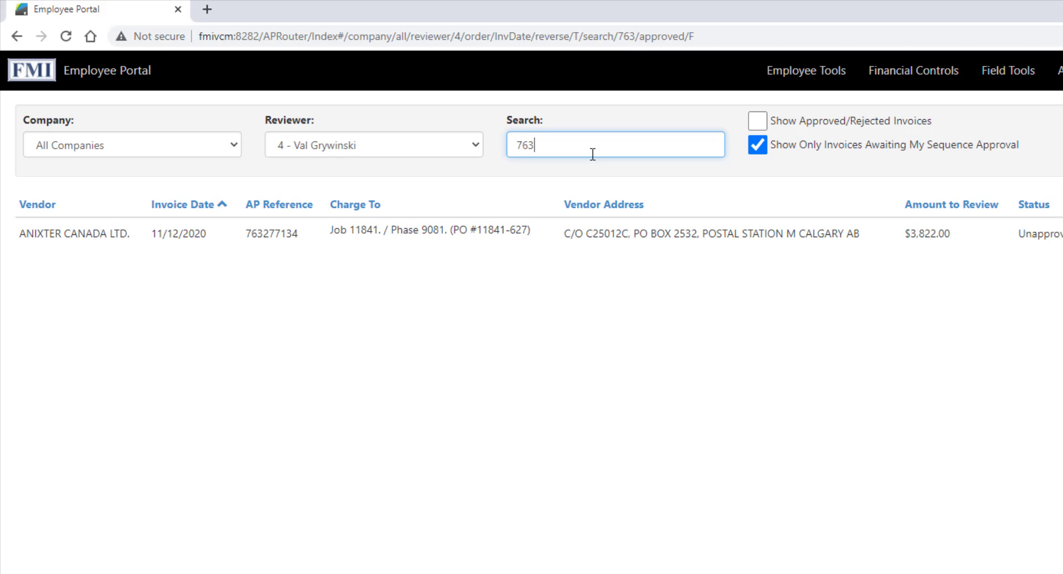
{"action": "key", "text": "BackSpace"}
{"action": "key", "text": "BackSpace"}
{"action": "key", "text": "BackSpace"}
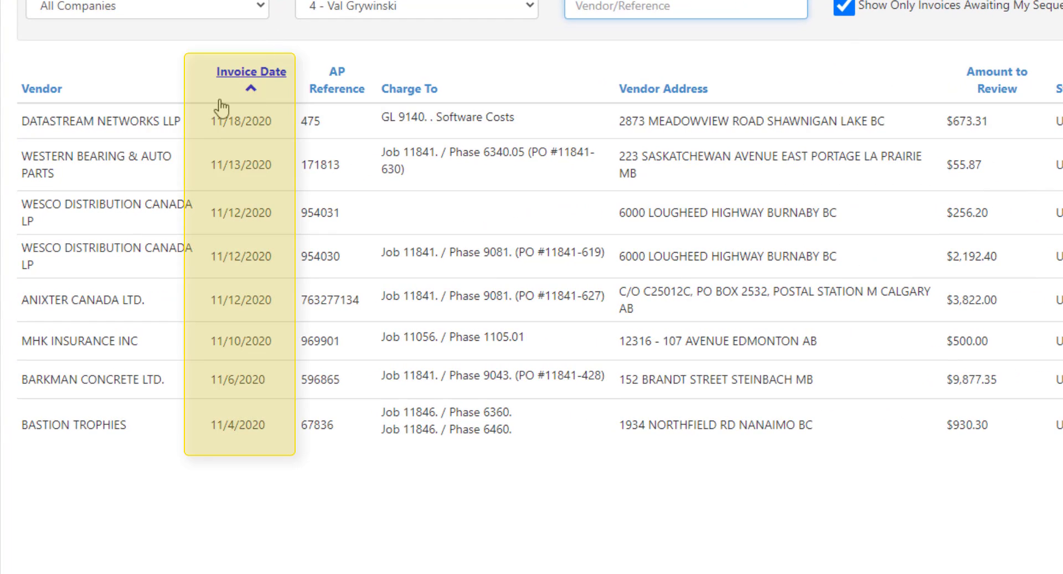
Sort the invoices by invoice date with the oldest first.
{"action": "left_click", "coordinate": [265, 89]}
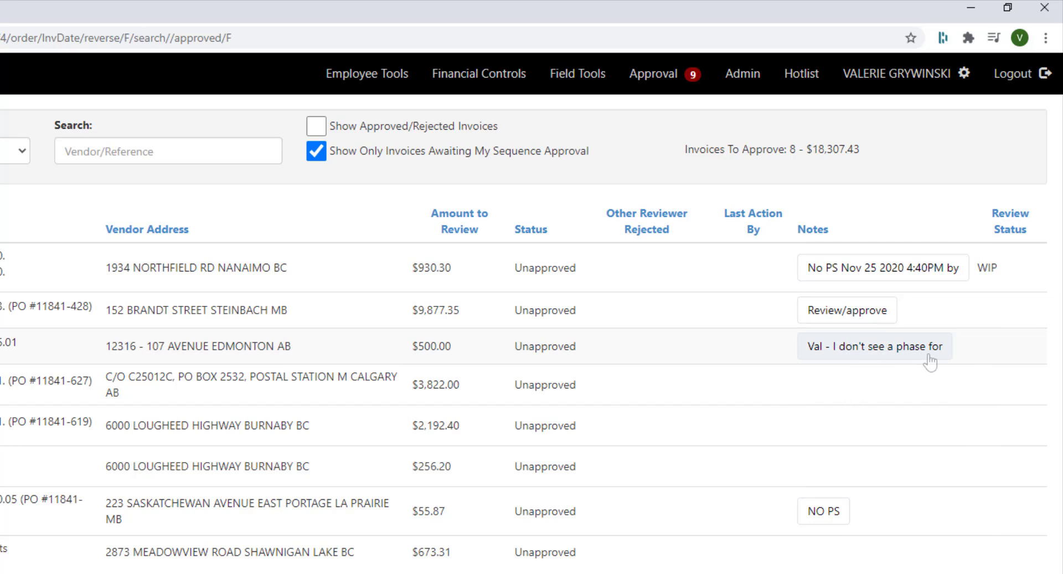
Read the full notes on the MHK Insurance and Bastion Trophies invoices, and close both notes.
{"action": "left_click", "coordinate": [832, 350]}
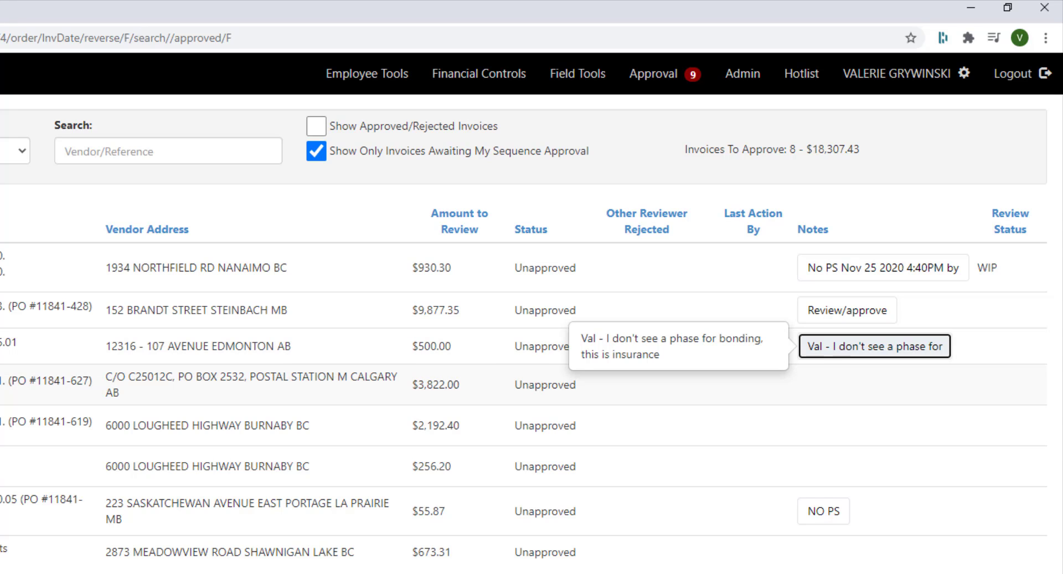
{"action": "left_click", "coordinate": [875, 268]}
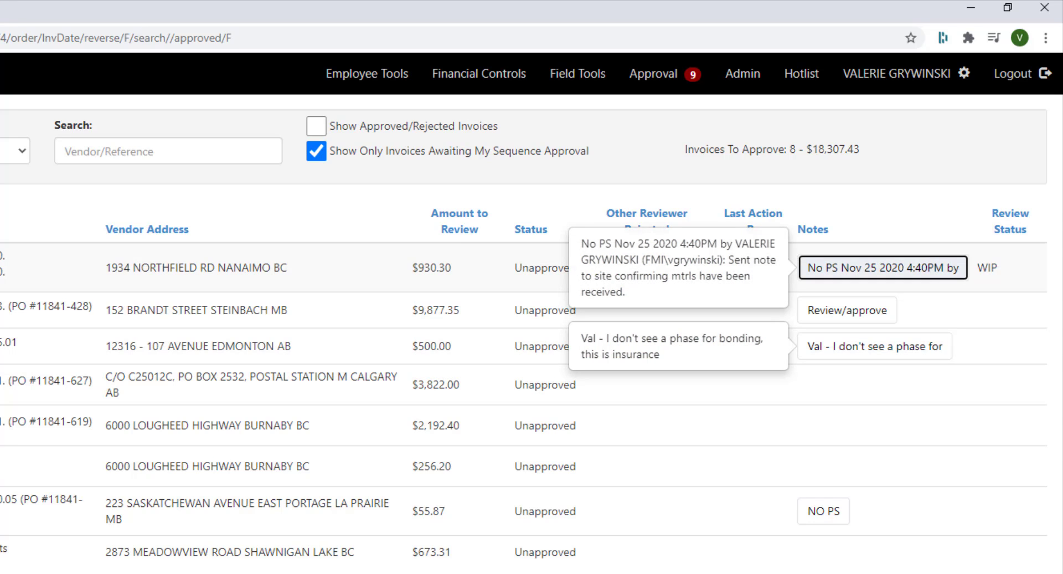
{"action": "left_click", "coordinate": [875, 268]}
{"action": "left_click", "coordinate": [874, 347]}
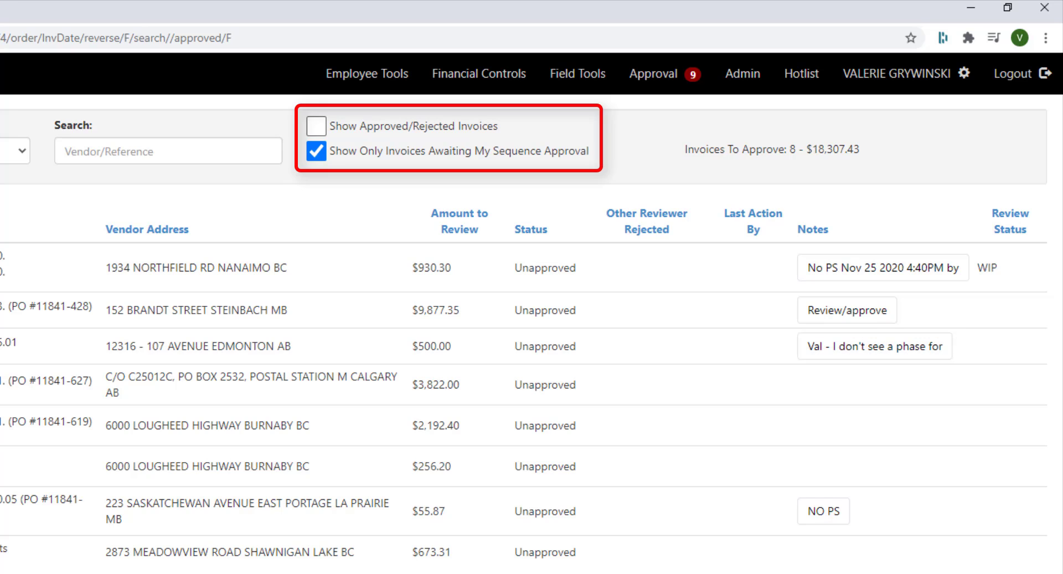
Include approved and rejected invoices in the invoice list.
{"action": "left_click", "coordinate": [316, 127]}
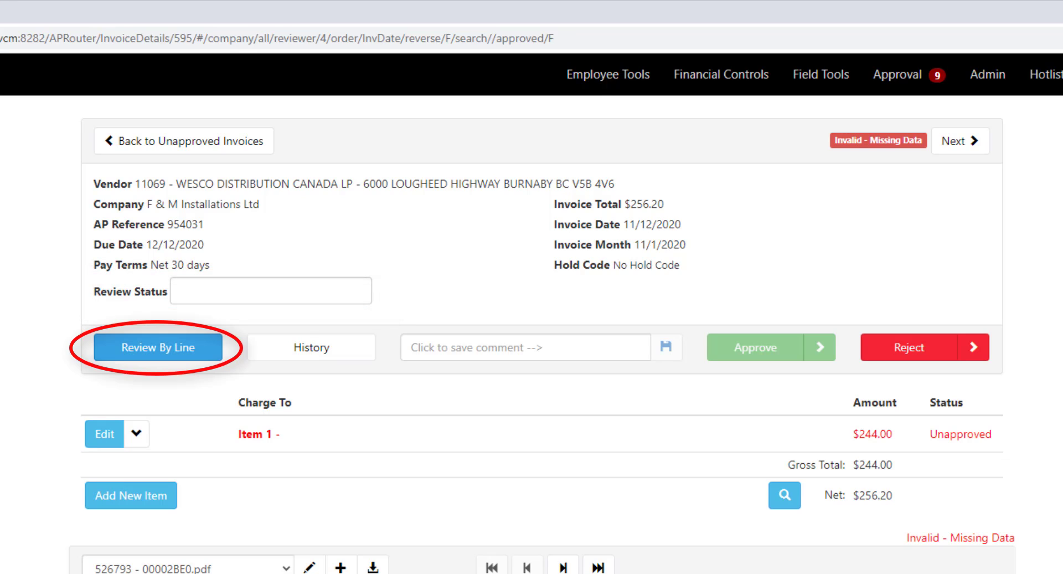
Switch the WESCO Distribution invoice to line-by-line review and back to whole-invoice review.
{"action": "left_click", "coordinate": [158, 348]}
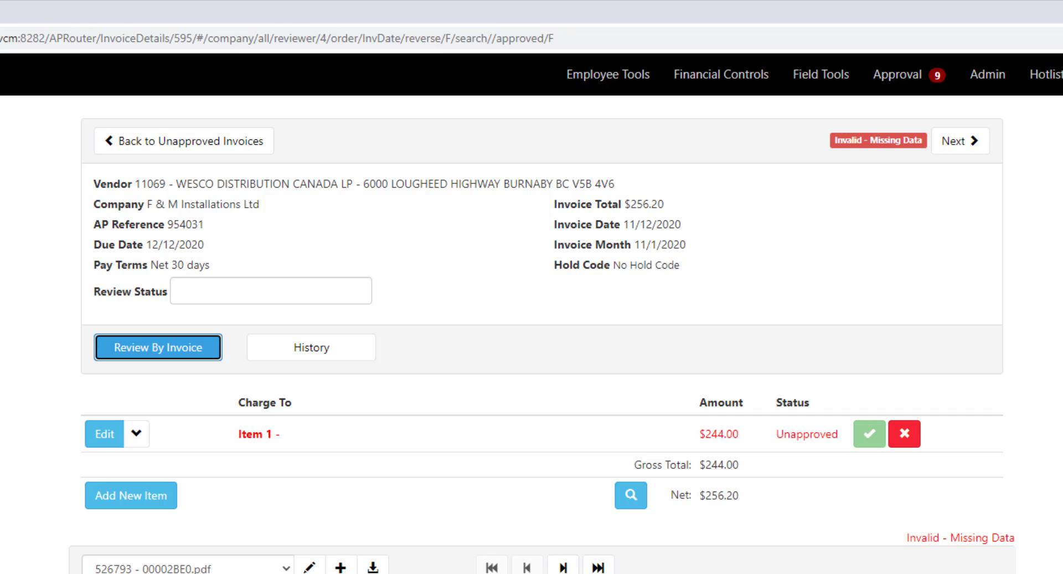
{"action": "left_click", "coordinate": [159, 347]}
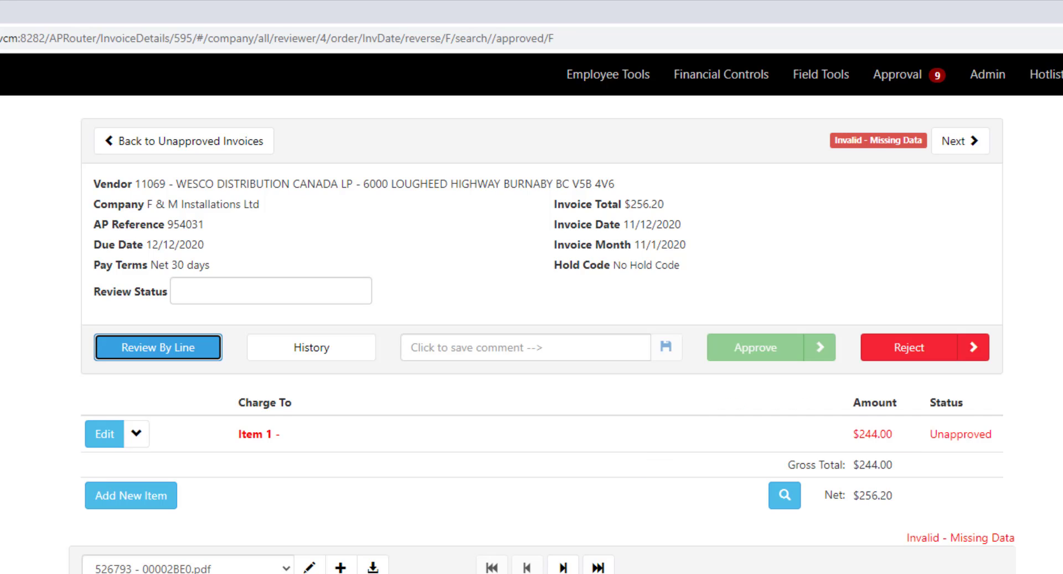
View the WESCO invoice's reviewer history, close it, and return to the unapproved invoices.
{"action": "left_click", "coordinate": [312, 347]}
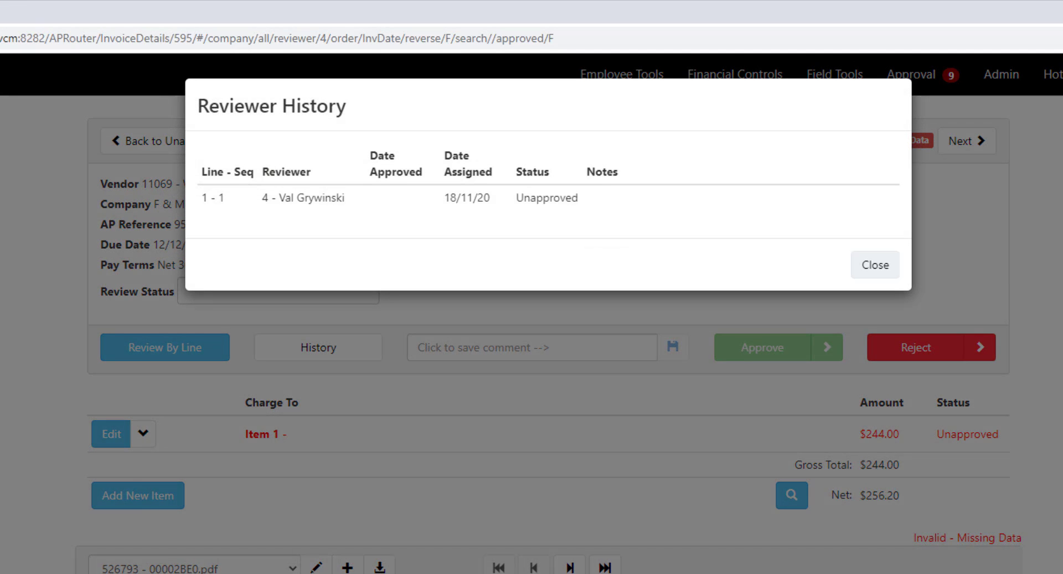
{"action": "left_click", "coordinate": [875, 265]}
{"action": "left_click", "coordinate": [526, 347]}
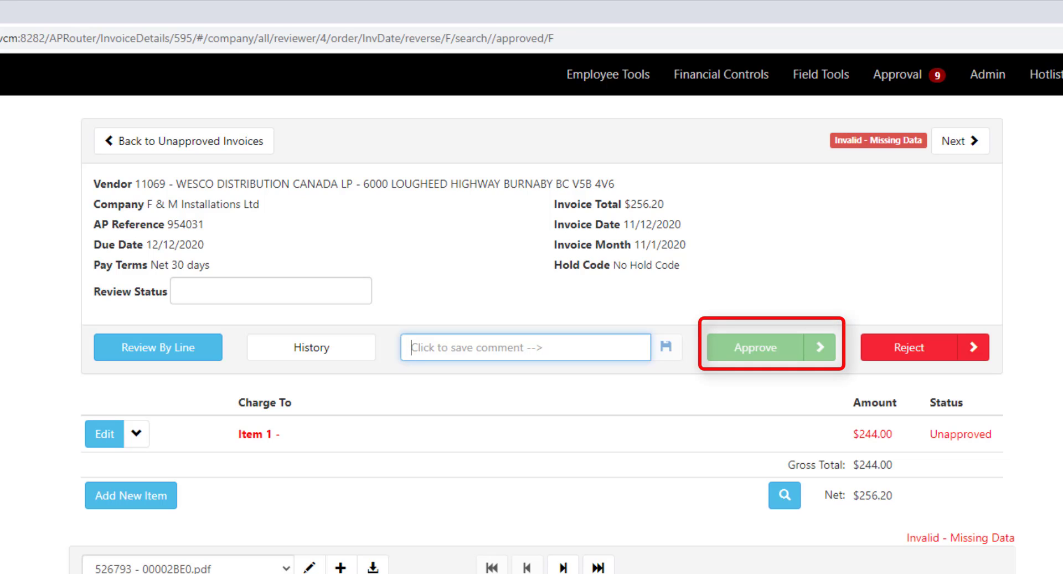
{"action": "left_click", "coordinate": [184, 141]}
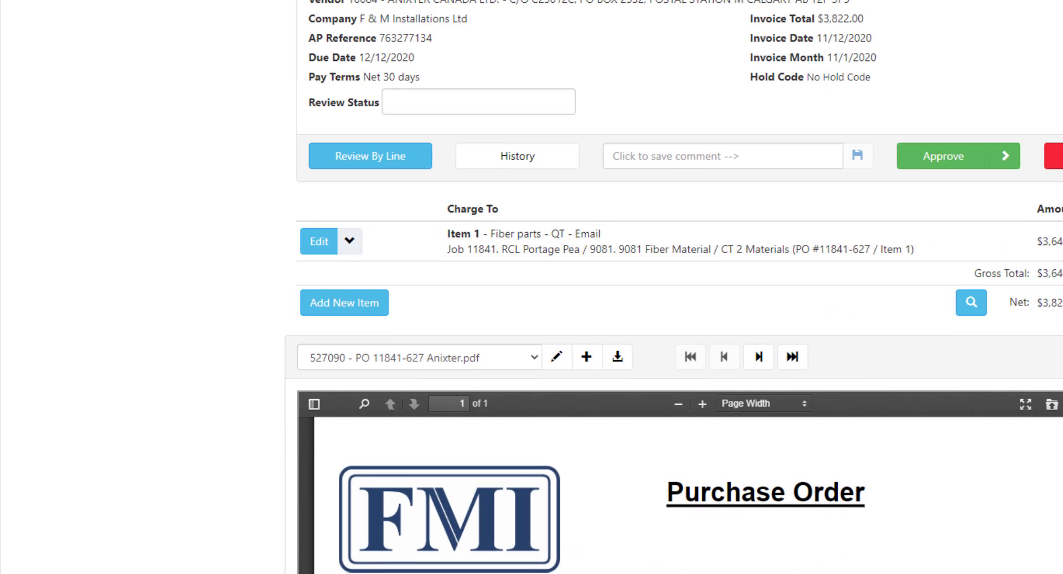
Examine the review totals for Item 1 of the Anixter invoice and its PO Item Summary Report.
{"action": "left_click", "coordinate": [349, 241]}
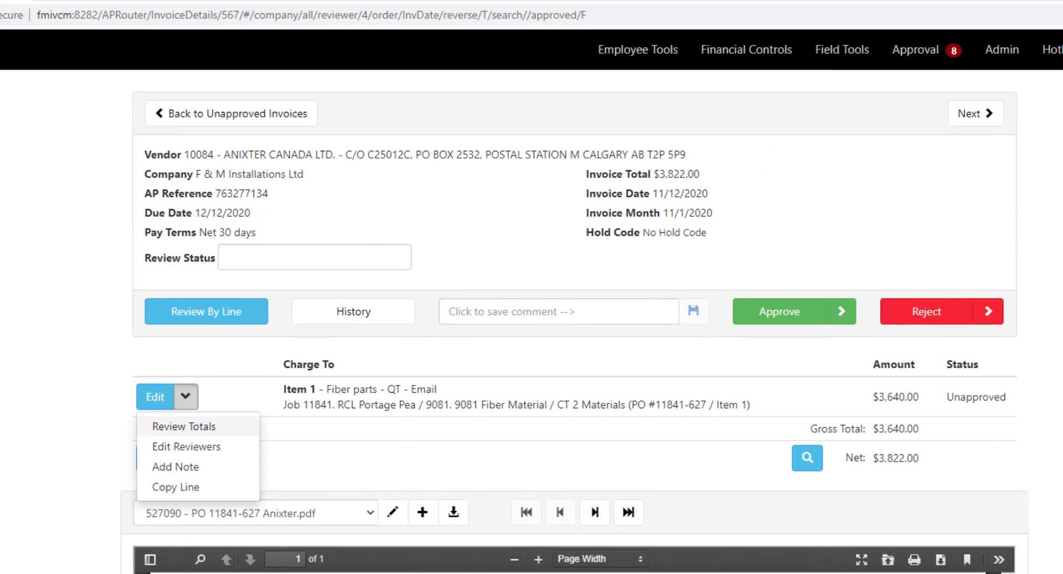
{"action": "left_click", "coordinate": [348, 271]}
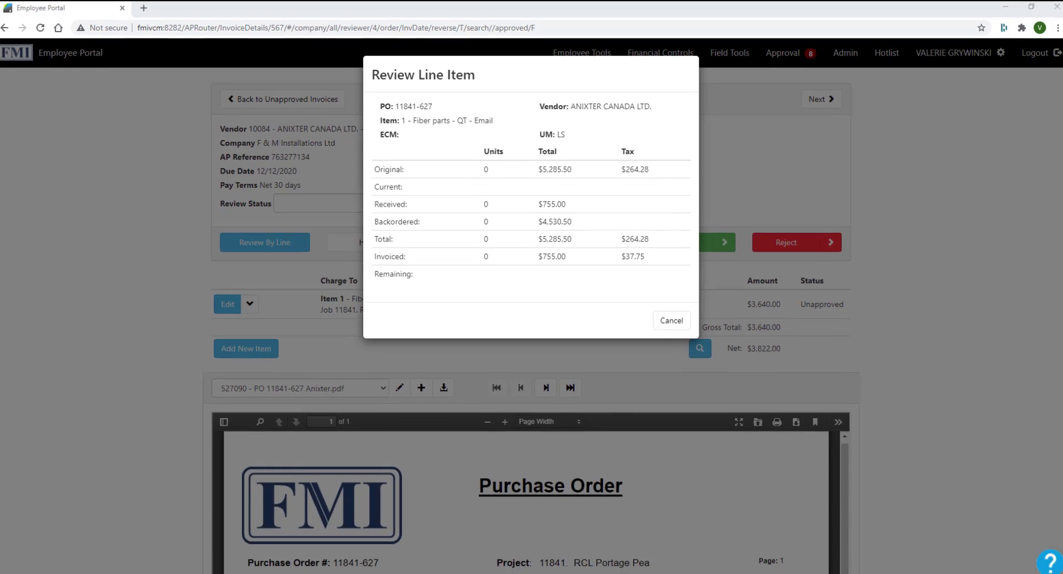
{"action": "left_click_drag", "start_coordinate": [1062, 216], "coordinate": [598, 45]}
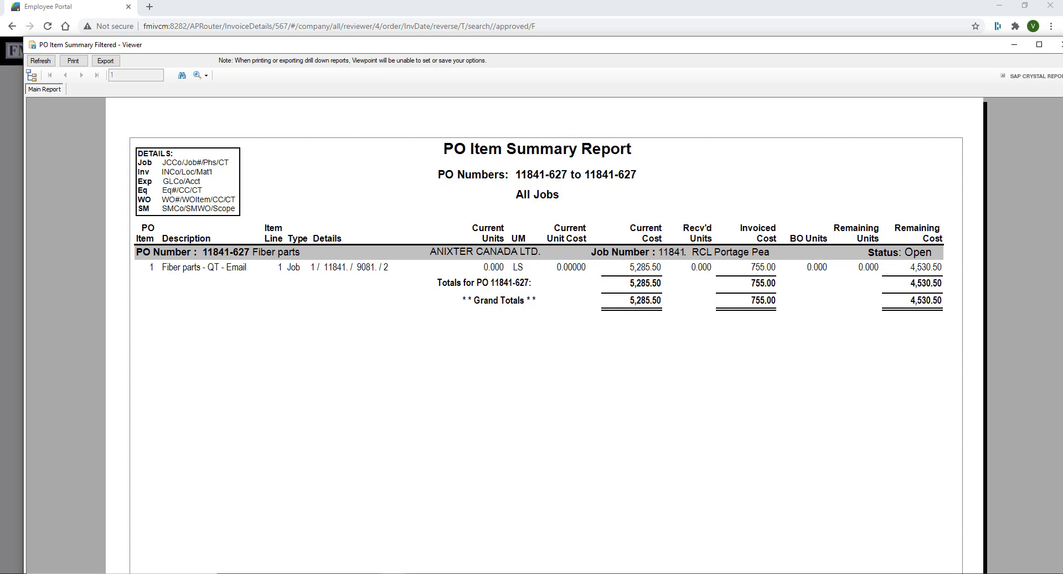
{"action": "left_click_drag", "start_coordinate": [993, 46], "coordinate": [962, 261]}
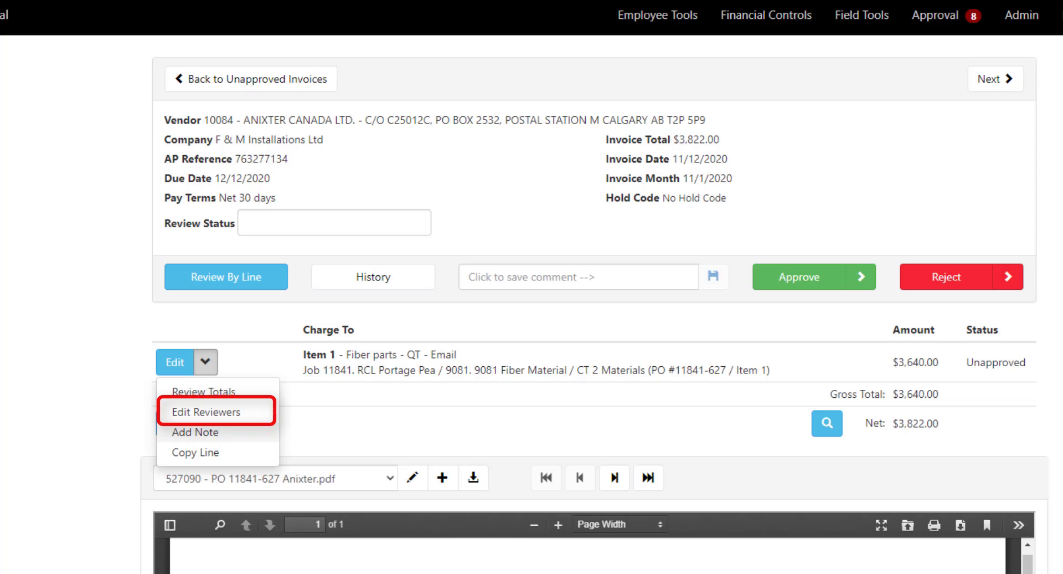
Add reviewer 7 at approval sequence 1 to Item 1 of the Anixter invoice.
{"action": "left_click", "coordinate": [206, 412]}
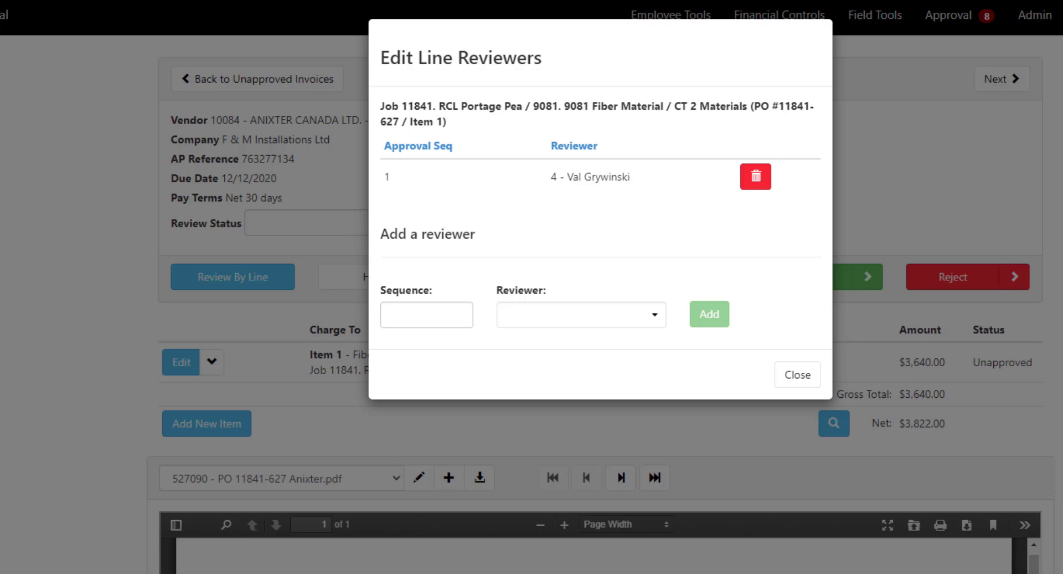
{"action": "left_click", "coordinate": [426, 315]}
{"action": "type", "text": "1"}
{"action": "key", "text": "Tab"}
{"action": "left_click", "coordinate": [581, 315]}
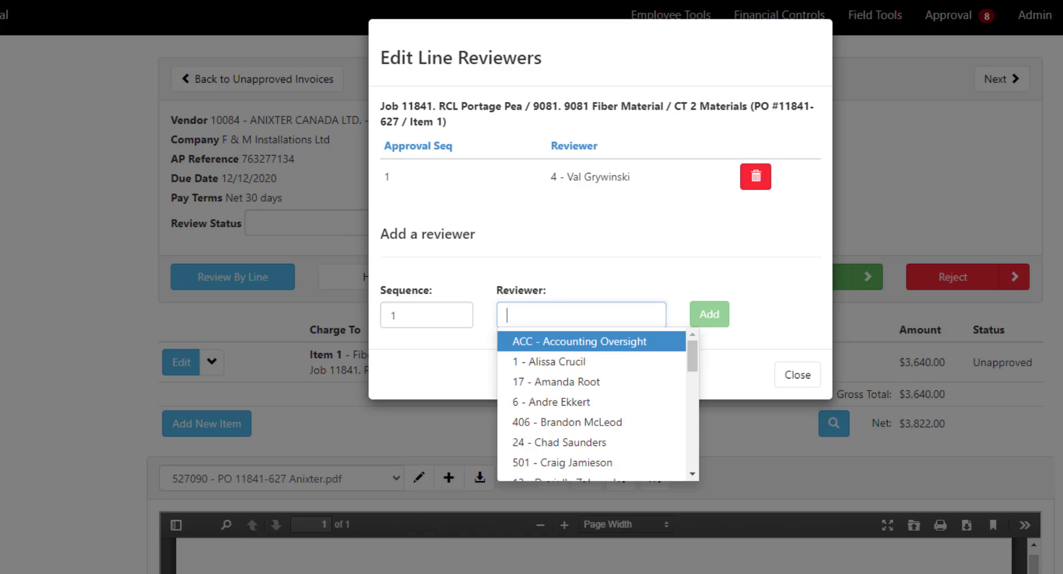
{"action": "scroll", "coordinate": [592, 405], "scroll_direction": "down", "scroll_amount": 3}
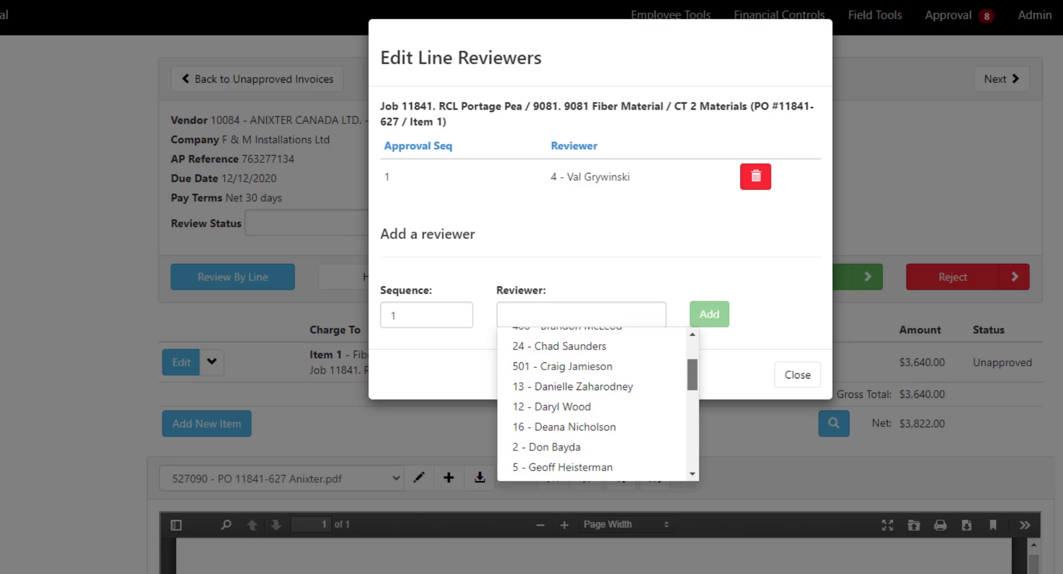
{"action": "scroll", "coordinate": [591, 398], "scroll_direction": "down", "scroll_amount": 2}
{"action": "left_click", "coordinate": [582, 396]}
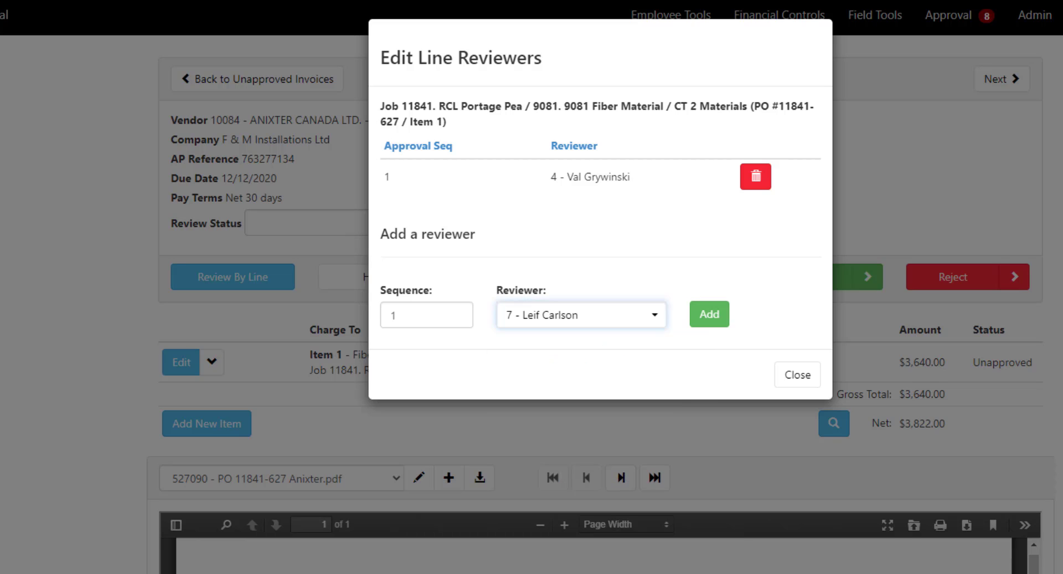
{"action": "left_click", "coordinate": [710, 315]}
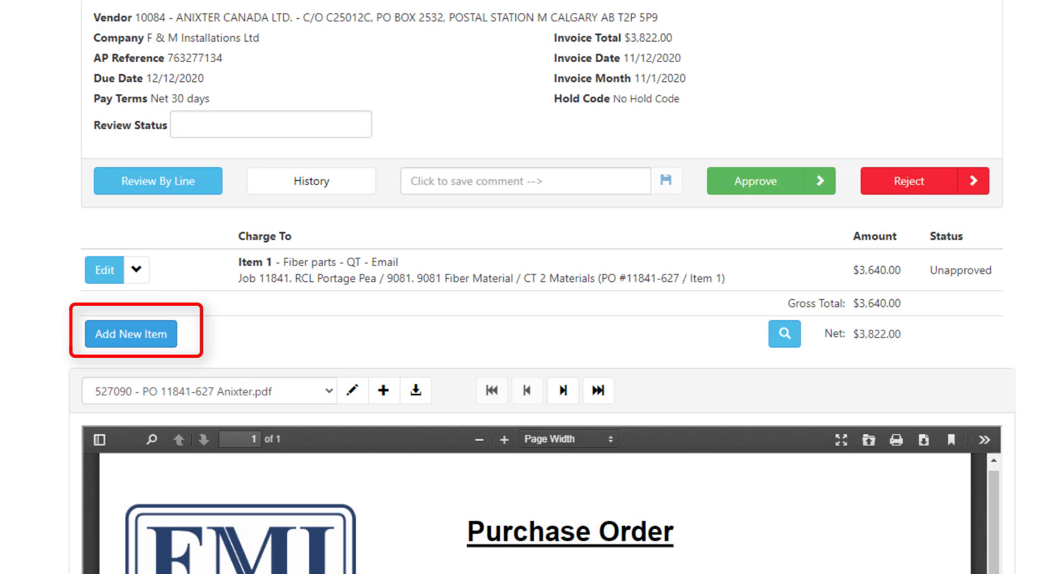
Open the entry form for a new line item on the Anixter invoice.
{"action": "left_click", "coordinate": [131, 334]}
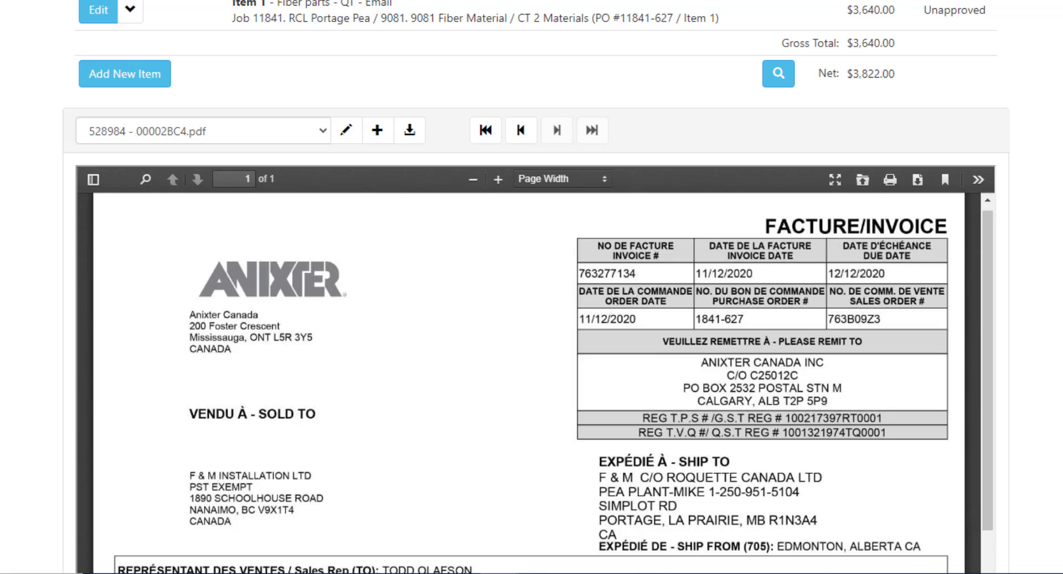
Page back through the Anixter invoice's attachments, viewing the packing slip and the purchase order PDF.
{"action": "left_click", "coordinate": [521, 130]}
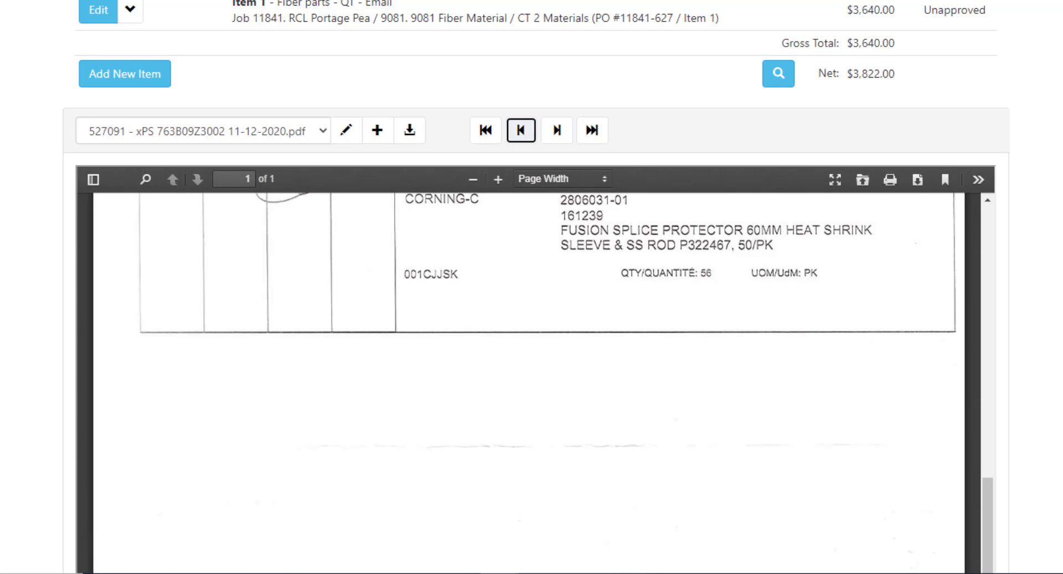
{"action": "scroll", "coordinate": [529, 382], "scroll_direction": "up", "scroll_amount": 9}
{"action": "left_click", "coordinate": [521, 130]}
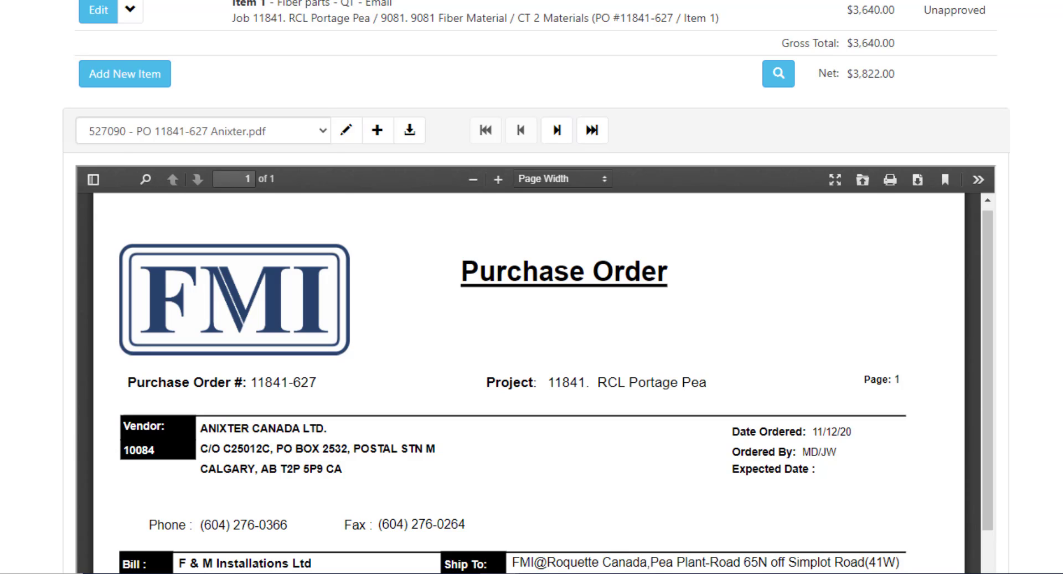
Add the red text annotation "place text" at the top center of page 1 of the 00002BC4.pdf attachment.
{"action": "left_click", "coordinate": [203, 131]}
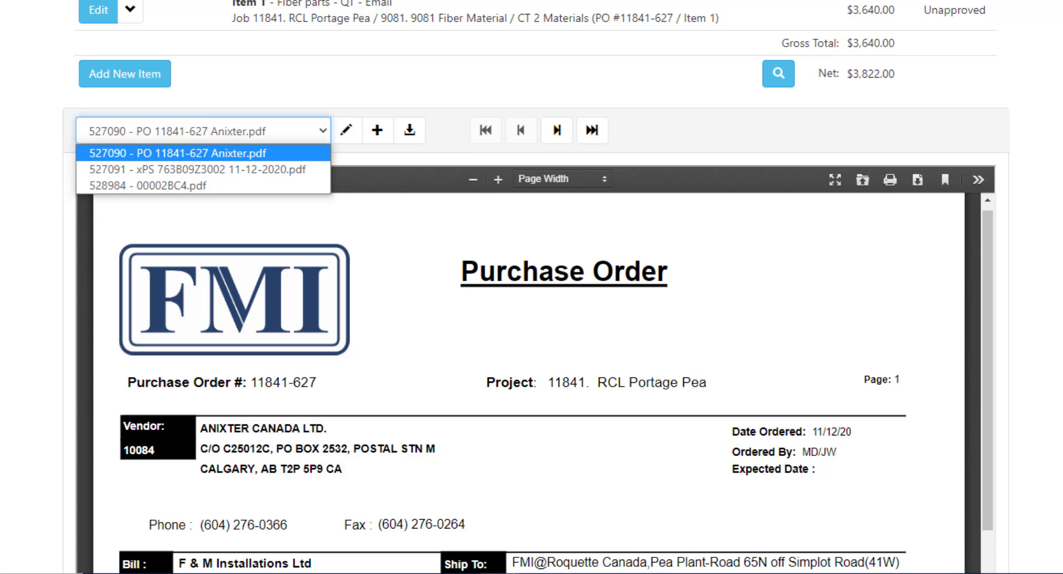
{"action": "left_click", "coordinate": [203, 186]}
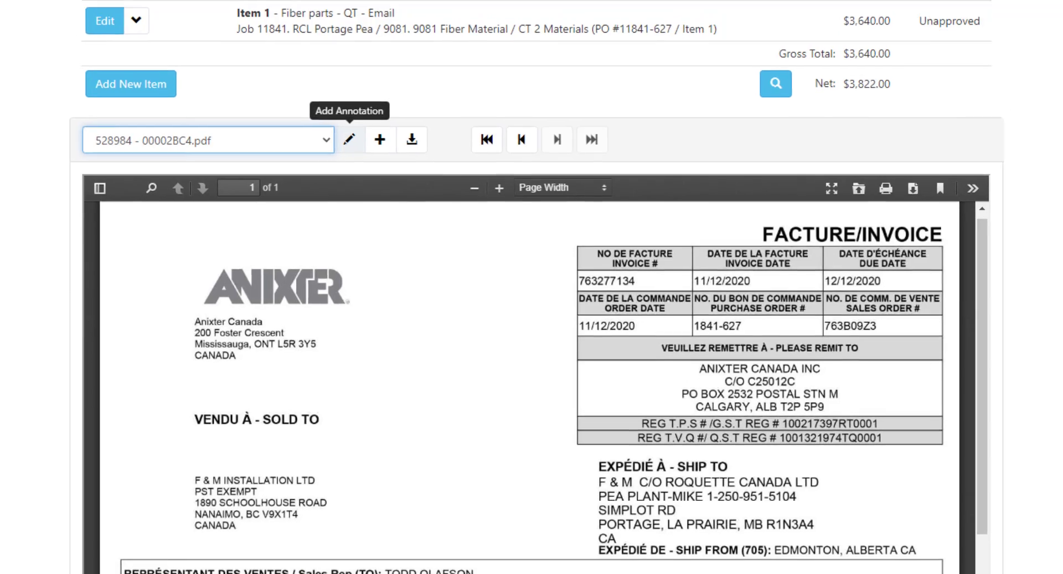
{"action": "left_click", "coordinate": [346, 130]}
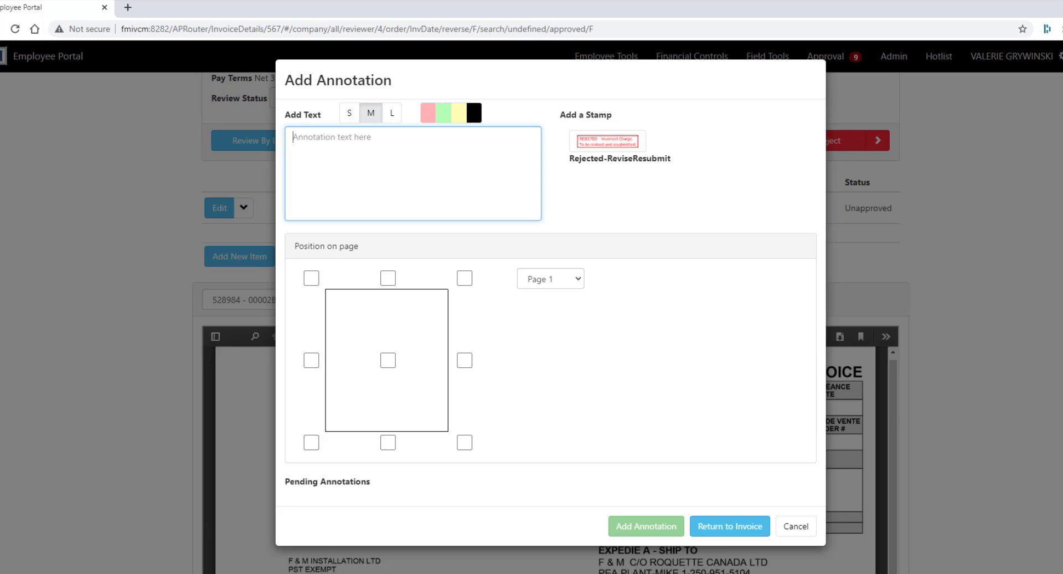
{"action": "type", "text": "place text"}
{"action": "left_click", "coordinate": [428, 113]}
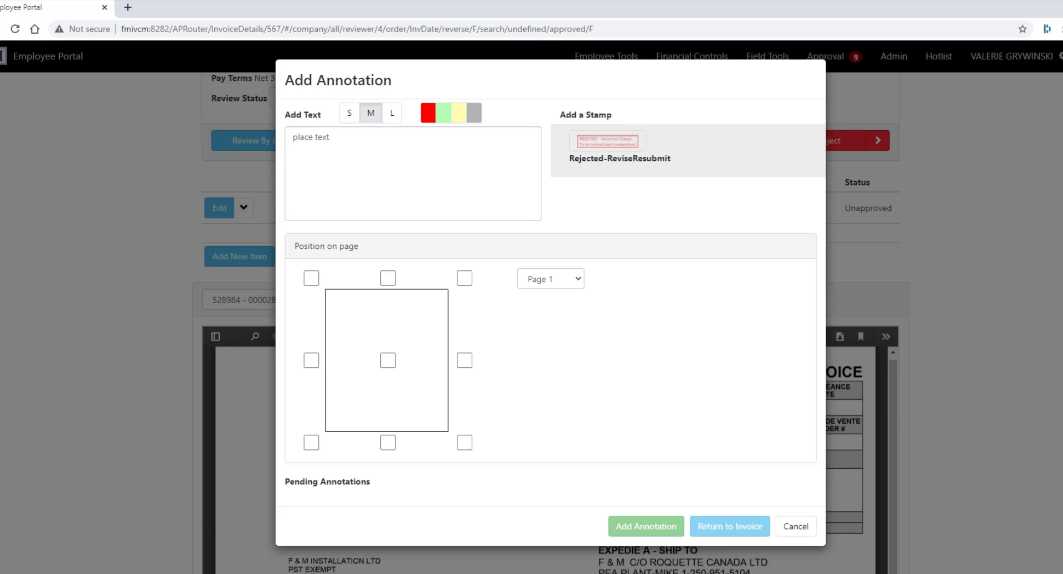
{"action": "left_click", "coordinate": [389, 278]}
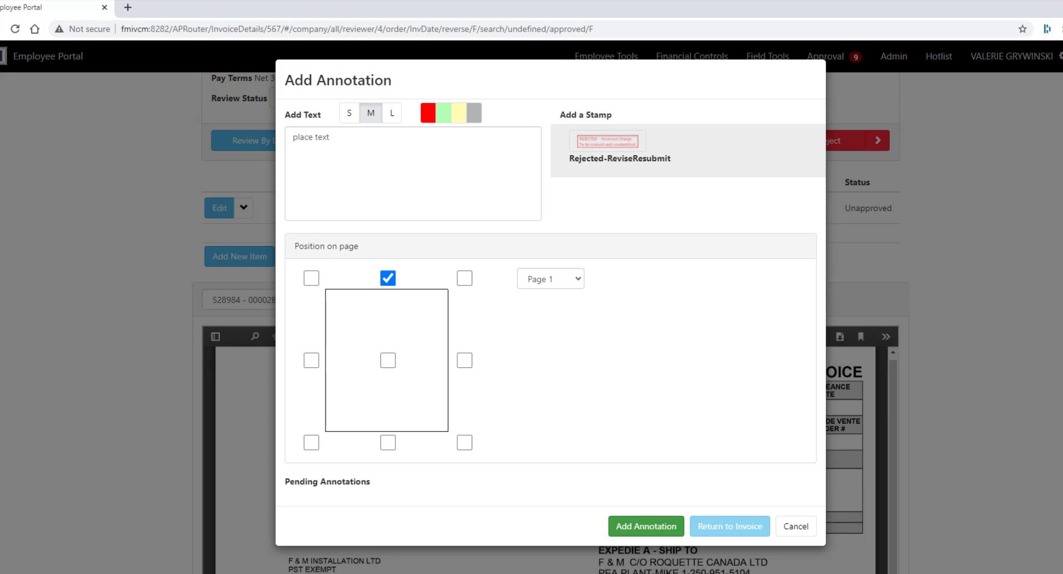
{"action": "left_click", "coordinate": [647, 526]}
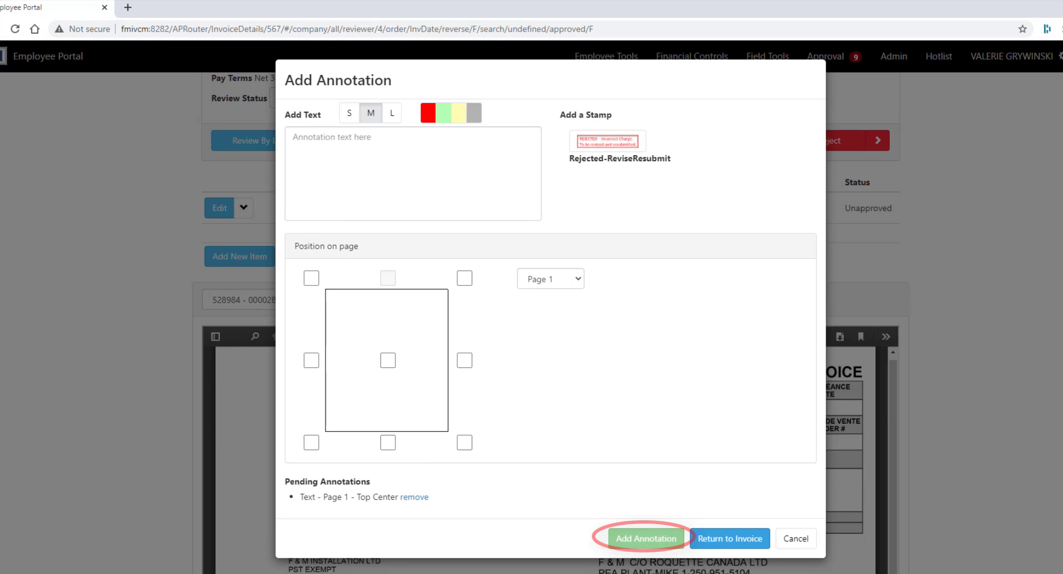
{"action": "left_click", "coordinate": [730, 538]}
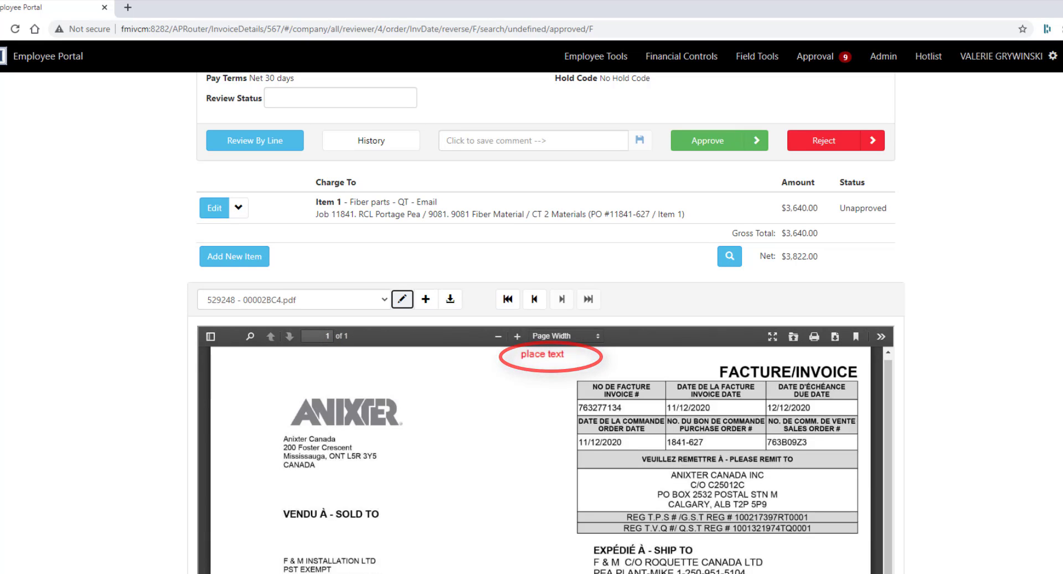
Remove the top-center text annotation from page 1 of 00002BC4.pdf and return to the invoice.
{"action": "left_click", "coordinate": [402, 299]}
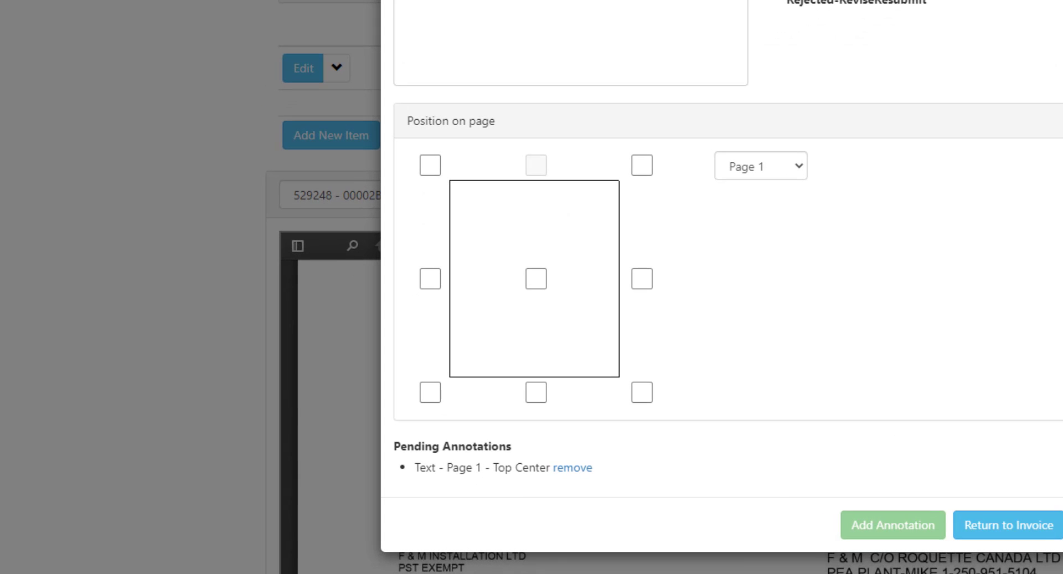
{"action": "left_click", "coordinate": [573, 467]}
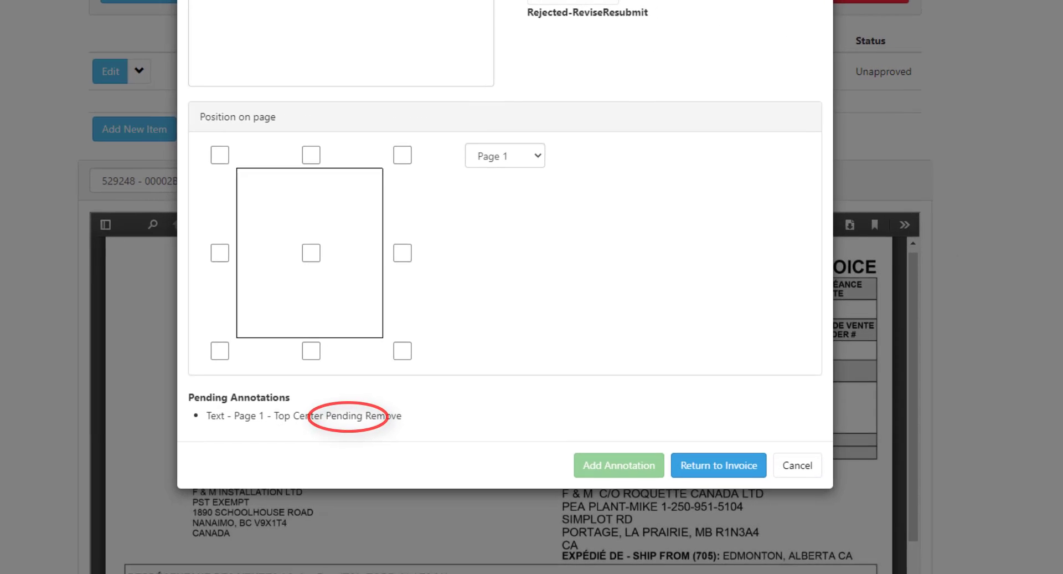
{"action": "left_click", "coordinate": [728, 467]}
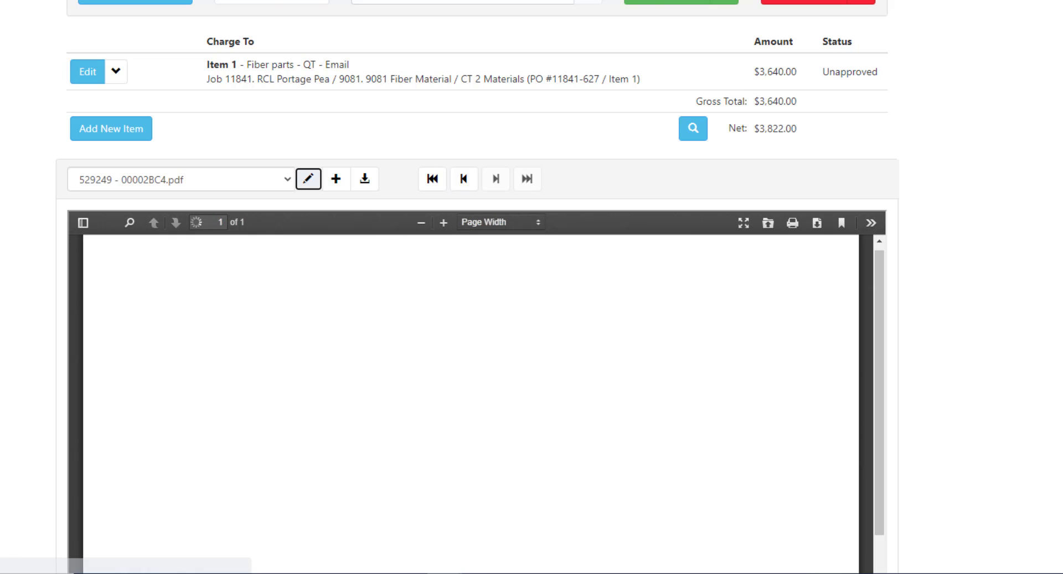
View the form for adding an invoice attachment and close it without attaching a file.
{"action": "left_click", "coordinate": [336, 178]}
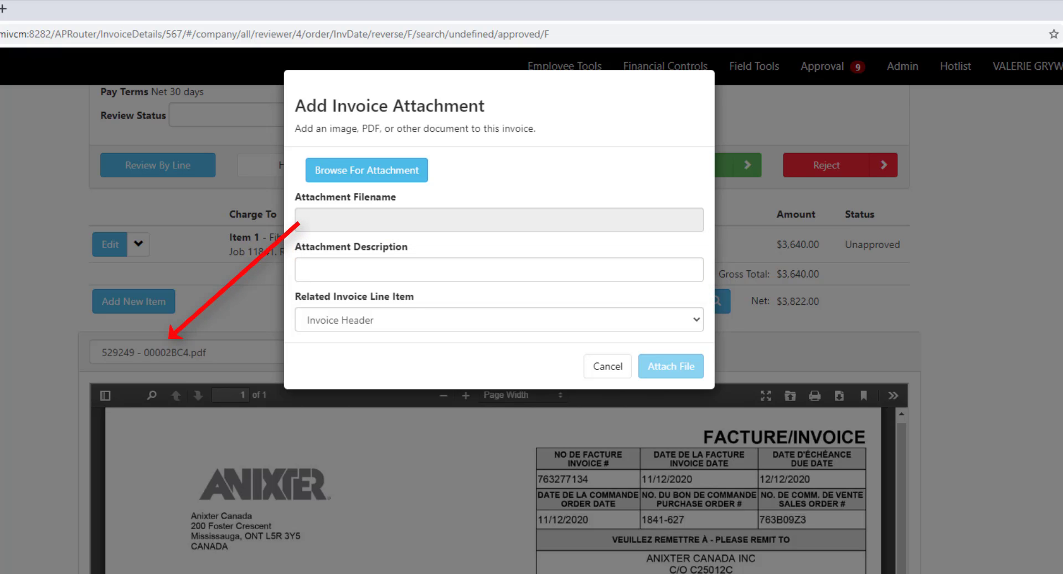
{"action": "left_click", "coordinate": [608, 366]}
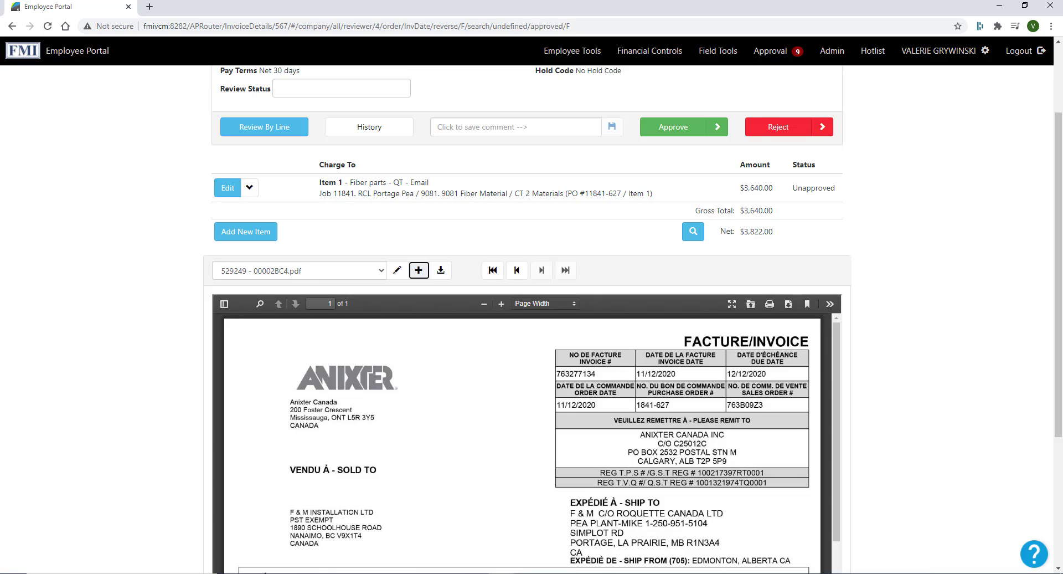
Merge all attachments of the Anixter invoice into one PDF and start e-mailing the merged file from Adobe Acrobat.
{"action": "scroll", "coordinate": [532, 322], "scroll_direction": "up", "scroll_amount": 3}
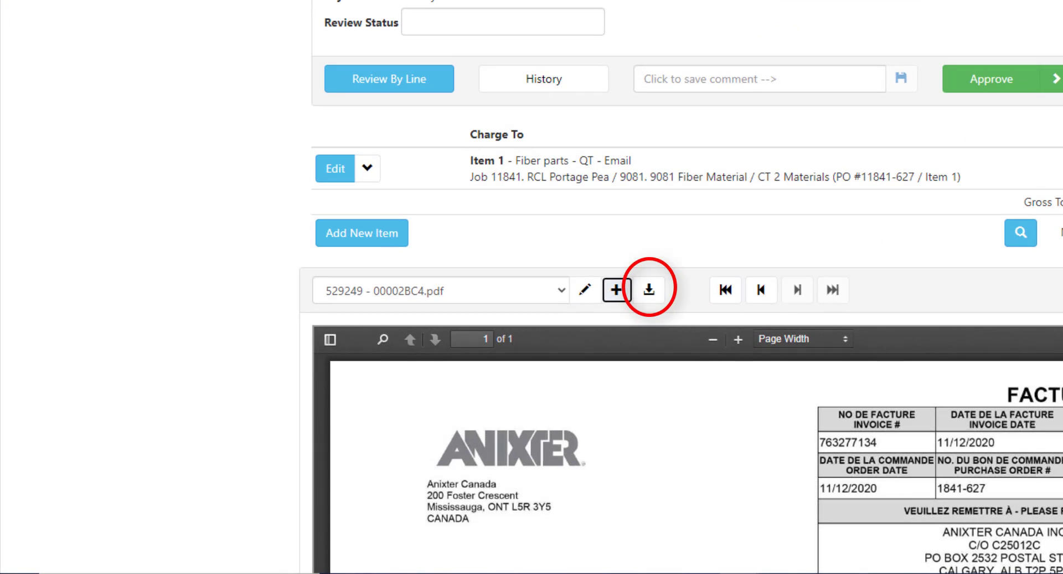
{"action": "scroll", "coordinate": [682, 333], "scroll_direction": "down", "scroll_amount": 3}
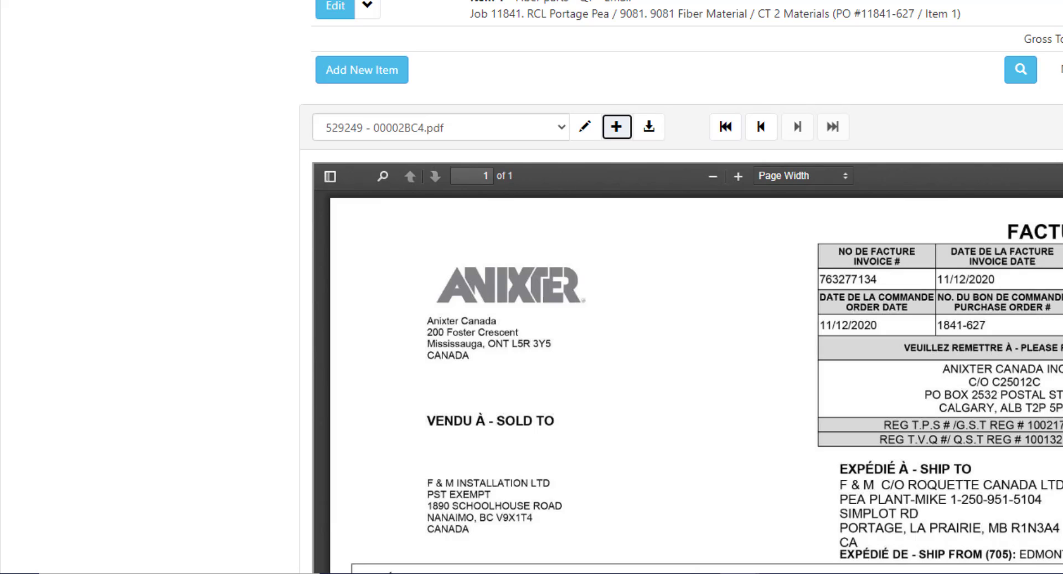
{"action": "left_click", "coordinate": [648, 126]}
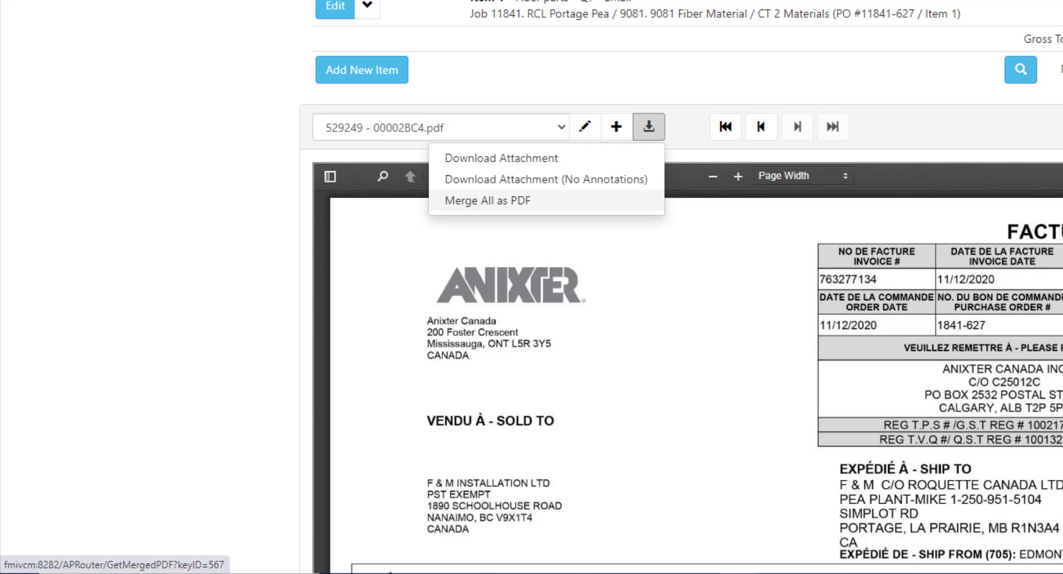
{"action": "left_click", "coordinate": [488, 200]}
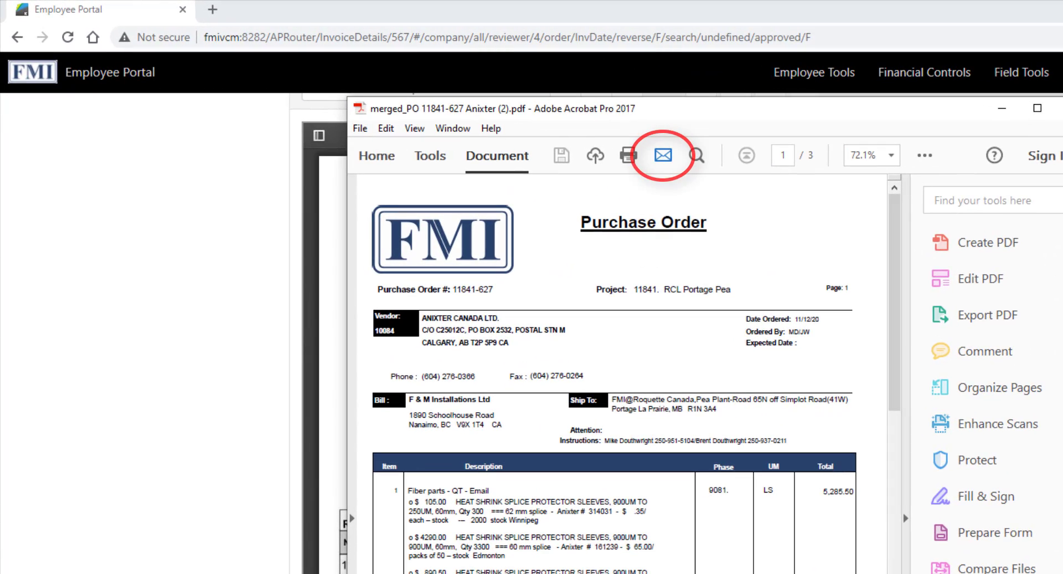
{"action": "left_click", "coordinate": [663, 155]}
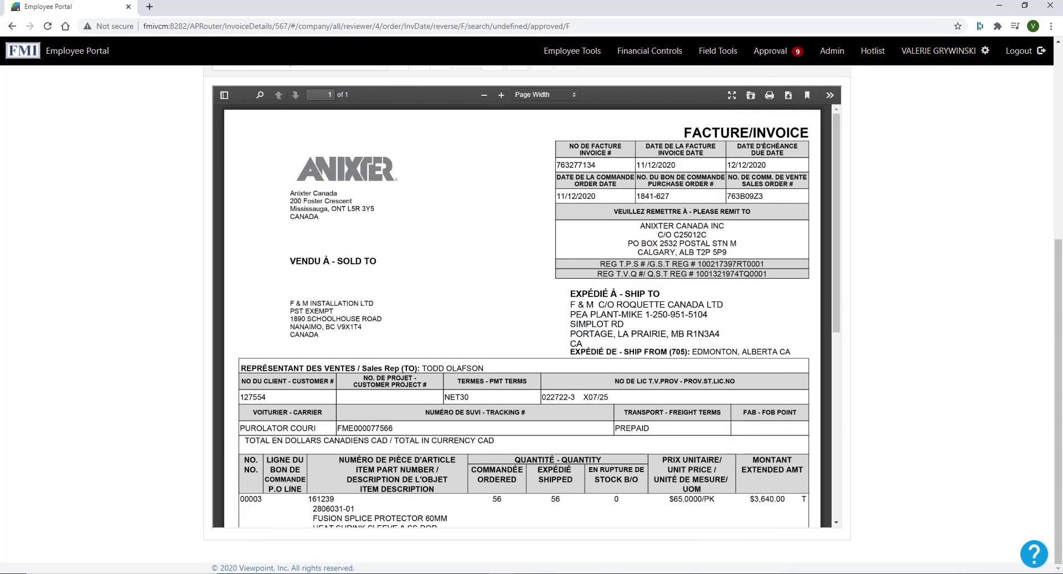
Show the attachment viewer's additional tools, including the options for rotating the invoice PDF.
{"action": "scroll", "coordinate": [532, 319], "scroll_direction": "up", "scroll_amount": 4}
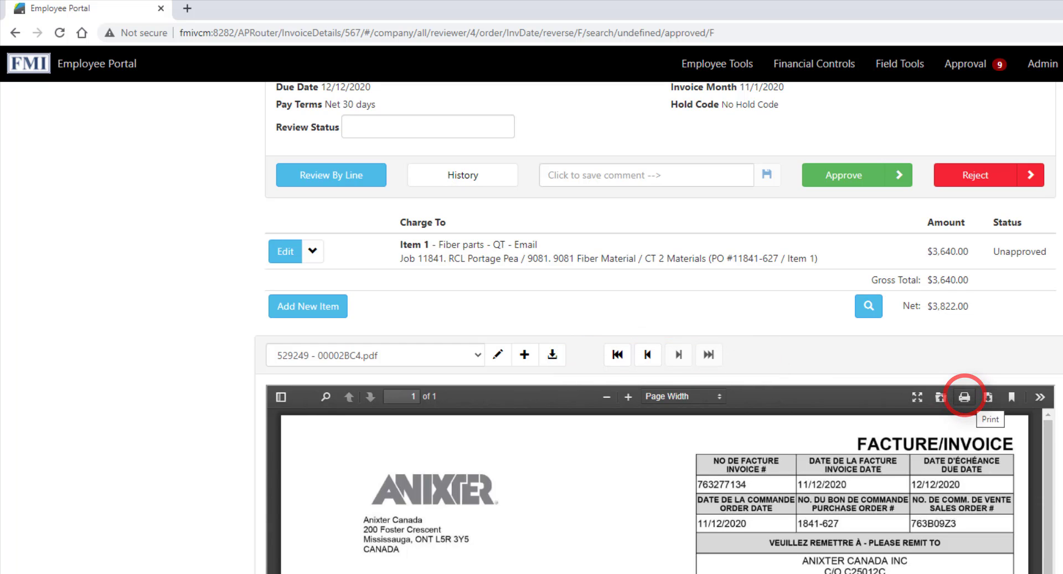
{"action": "left_click", "coordinate": [1040, 397]}
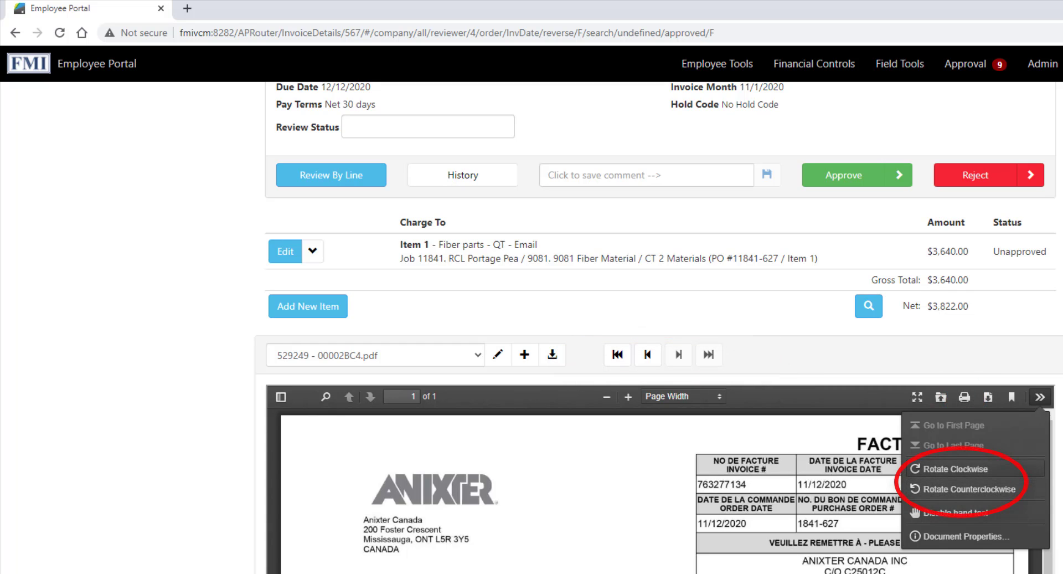
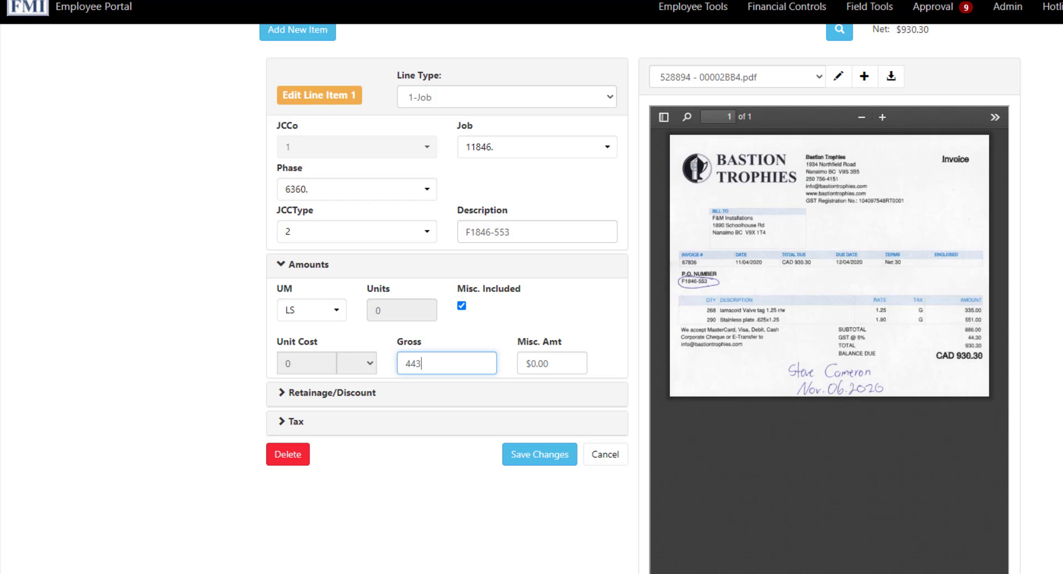
Set Item 1's gross amount on the Bastion Trophies invoice to $443.00 with a matching tax basis and save the line.
{"action": "key", "text": "Tab"}
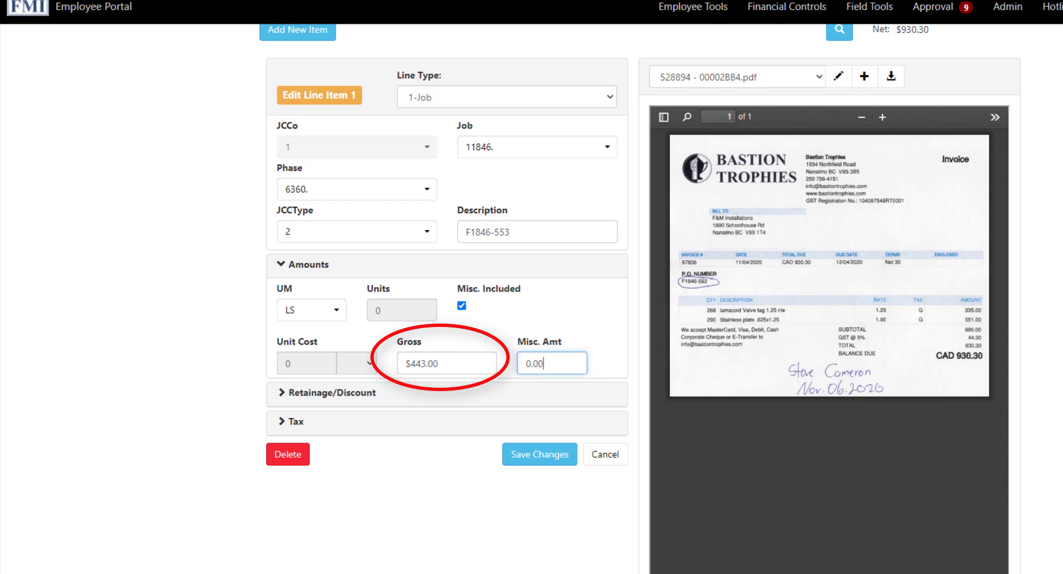
{"action": "key", "text": "Tab"}
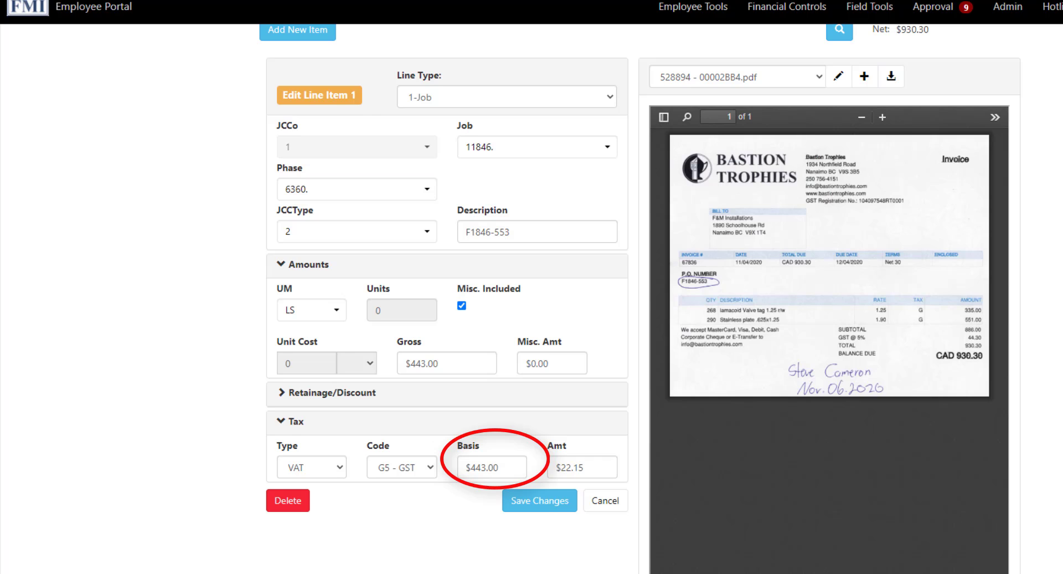
{"action": "left_click", "coordinate": [540, 501]}
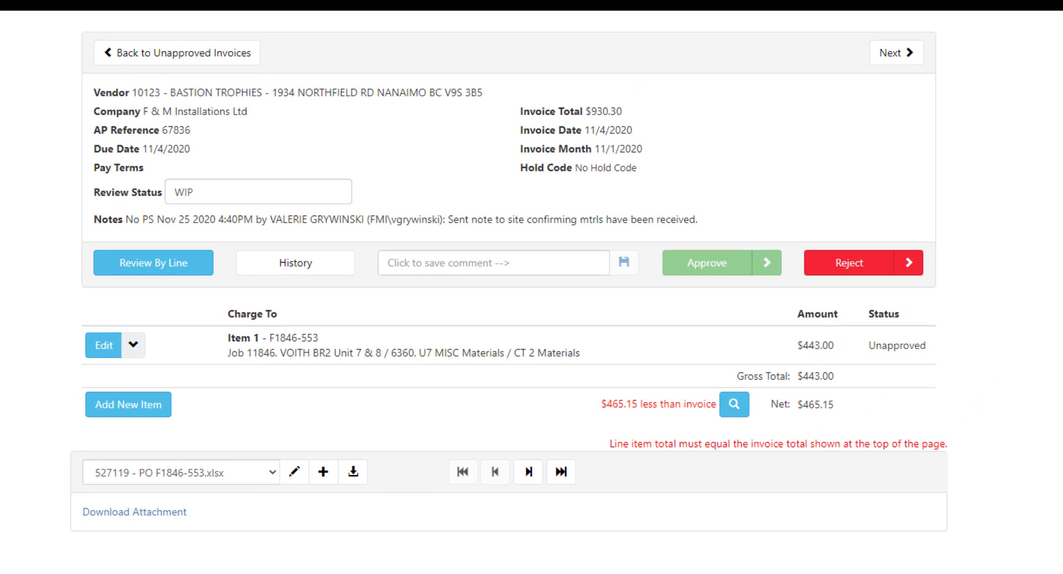
Copy Item 1 of the Bastion Trophies invoice as a new line and set its phase to 6460. - U8 MISC Materials.
{"action": "left_click", "coordinate": [134, 346]}
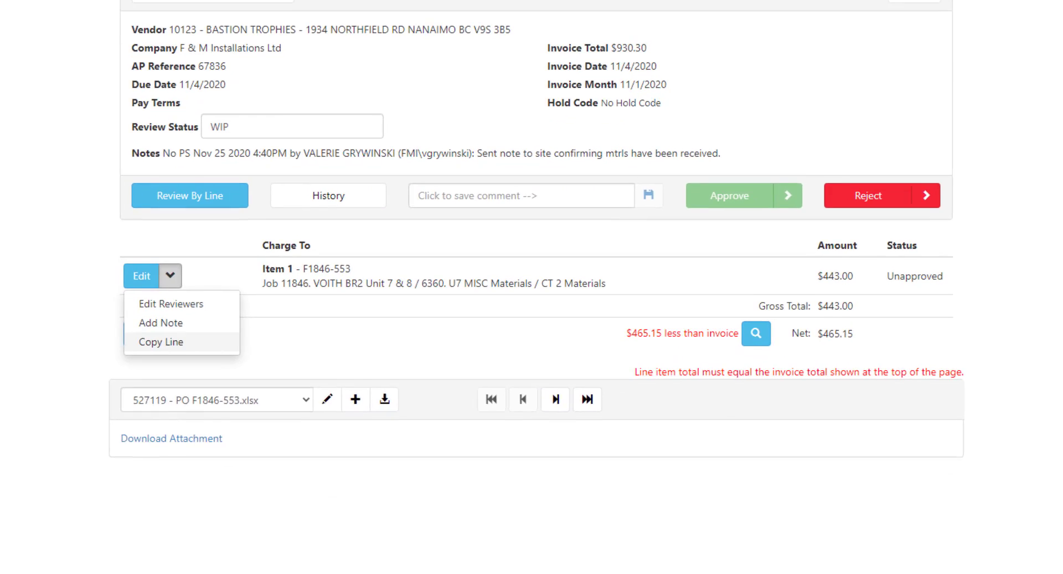
{"action": "left_click", "coordinate": [124, 414]}
{"action": "scroll", "coordinate": [439, 288], "scroll_direction": "down", "scroll_amount": 1}
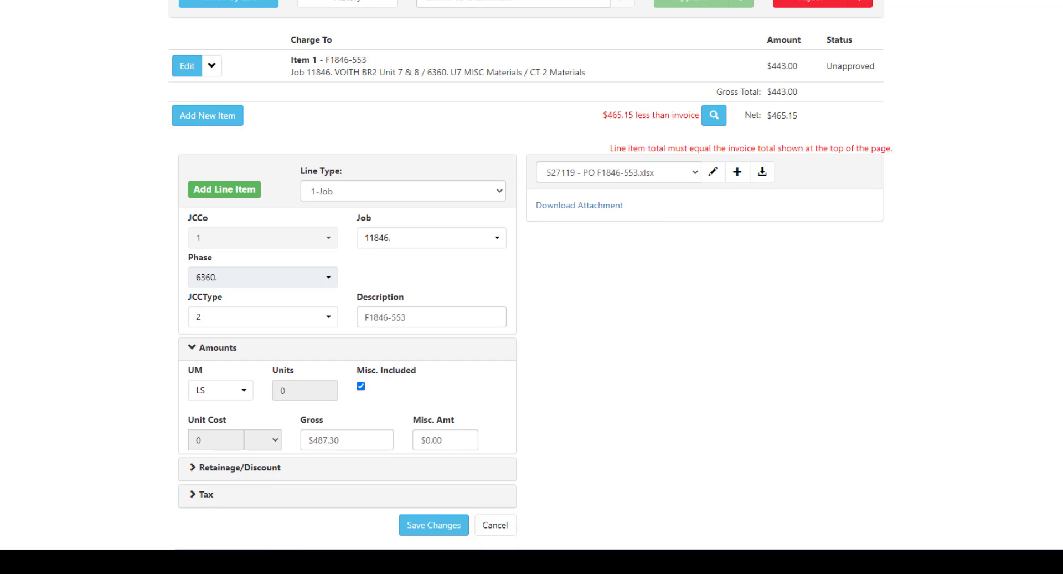
{"action": "left_click", "coordinate": [263, 278]}
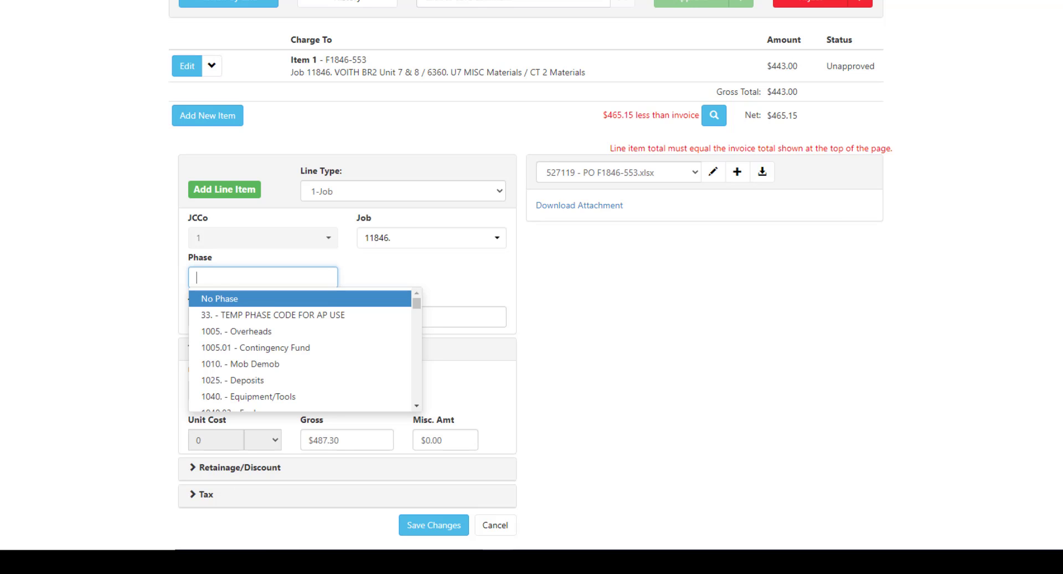
{"action": "type", "text": "646"}
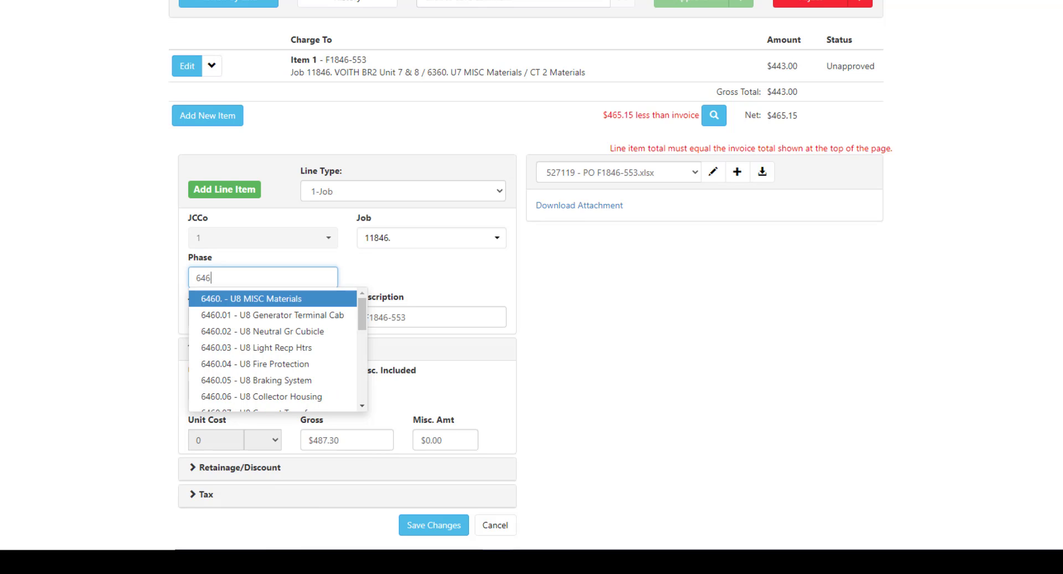
{"action": "key", "text": "Return"}
Set the copied line's gross amount to $443.00, check its VAT details with code G5 - GST, and save the line.
{"action": "left_click", "coordinate": [347, 440]}
{"action": "key", "text": "ctrl+a"}
{"action": "type", "text": "443.00"}
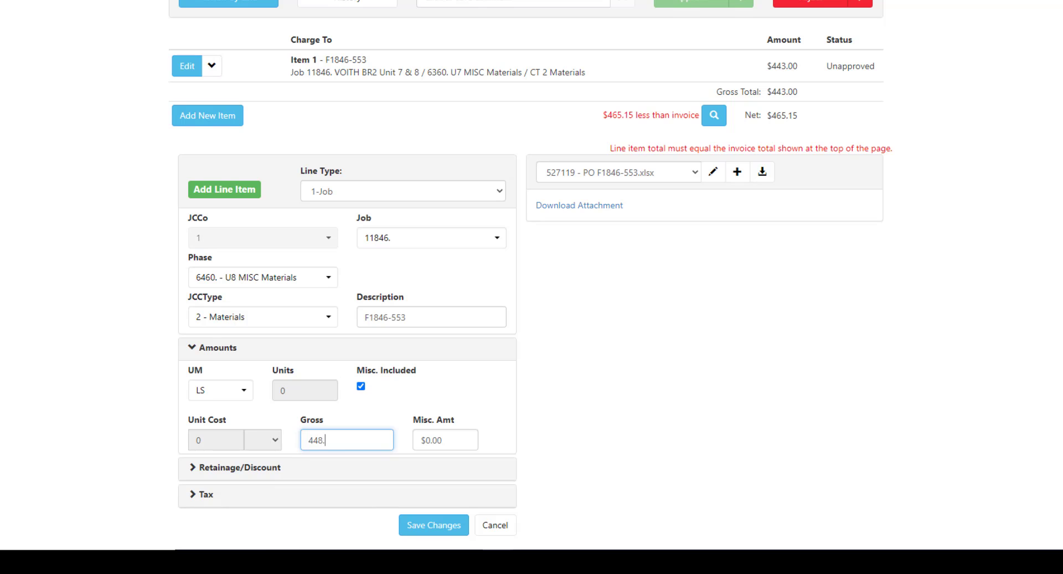
{"action": "key", "text": "Tab"}
{"action": "left_click", "coordinate": [220, 536]}
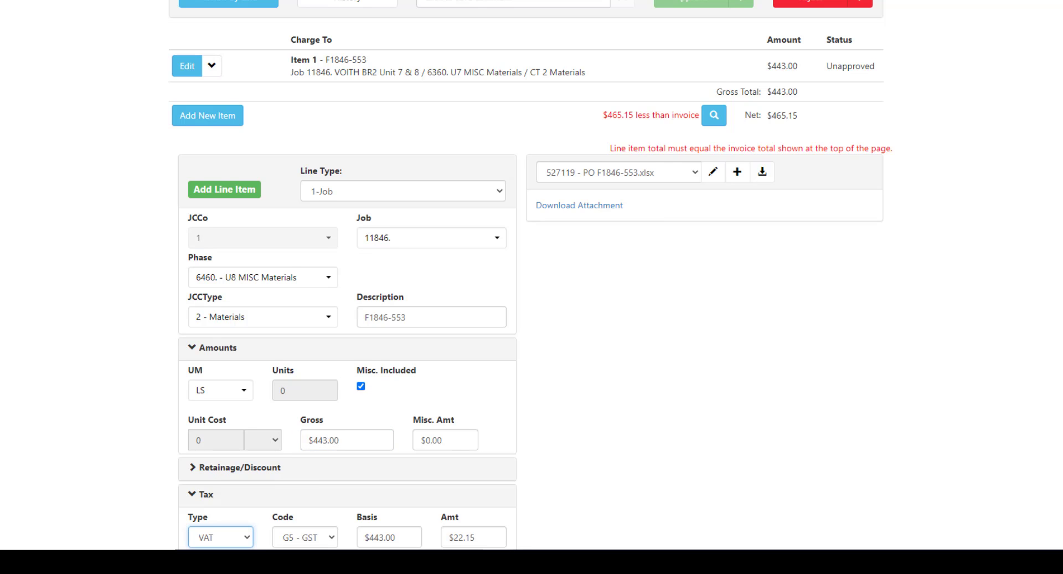
{"action": "scroll", "coordinate": [532, 277], "scroll_direction": "down", "scroll_amount": 1}
{"action": "left_click", "coordinate": [434, 510]}
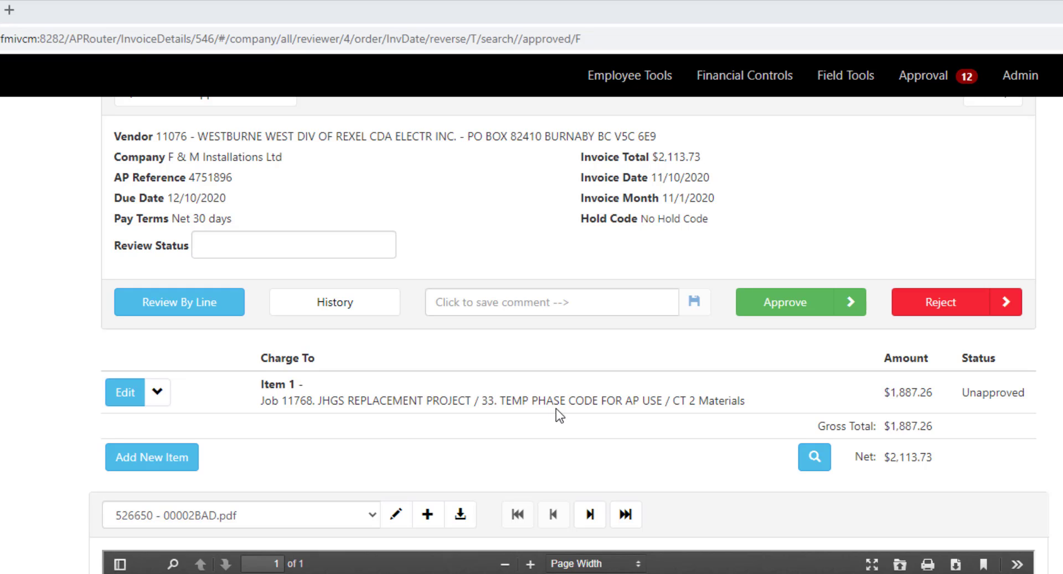
Change Item 1 on the Westburne invoice to a 6-PO line linked to PO 11768-1533 Replacement Light Fixture.
{"action": "left_click", "coordinate": [119, 394]}
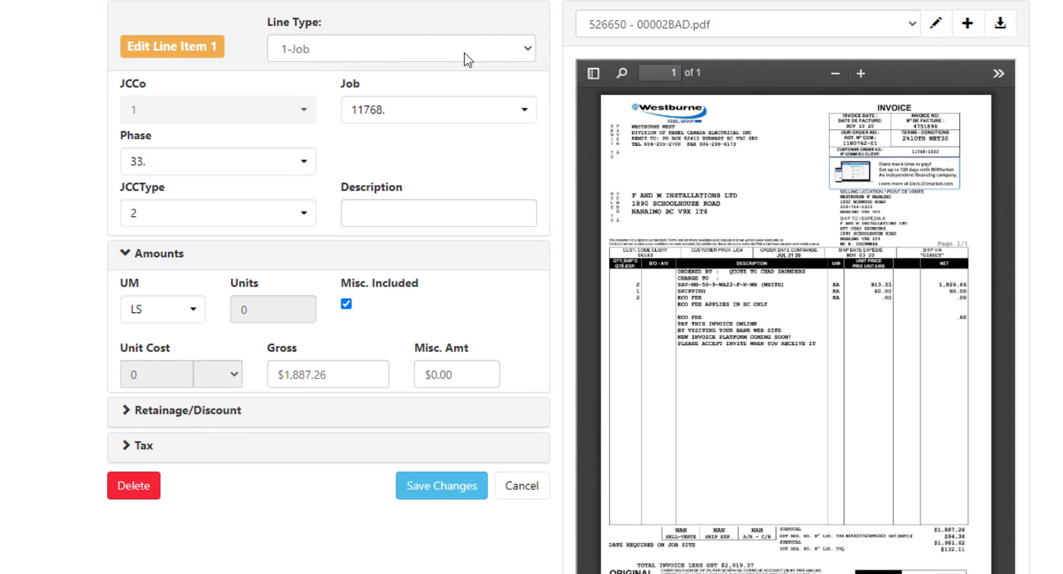
{"action": "left_click", "coordinate": [464, 54]}
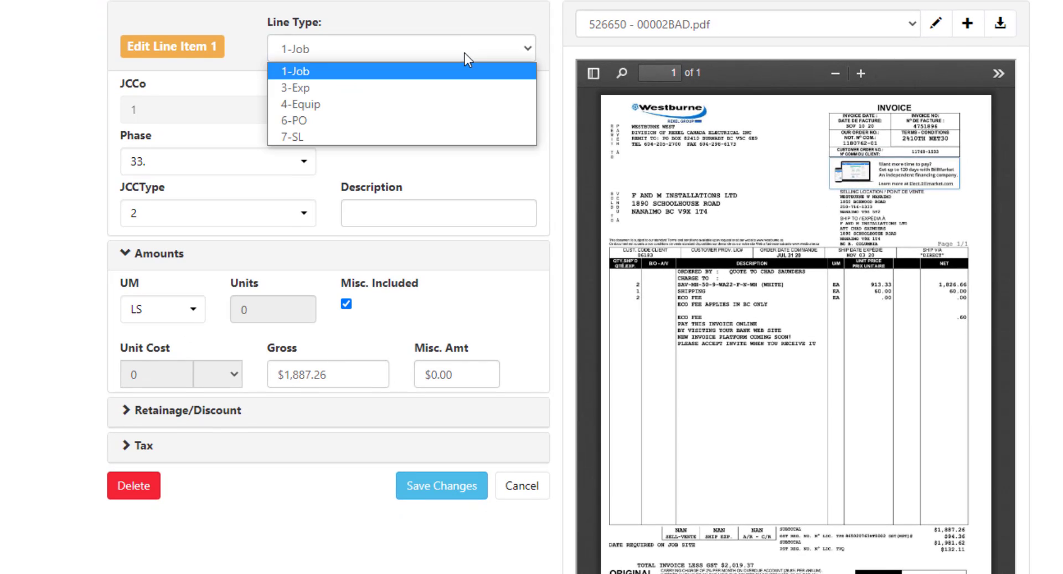
{"action": "left_click", "coordinate": [310, 122]}
{"action": "left_click", "coordinate": [310, 107]}
{"action": "type", "text": "11768-"}
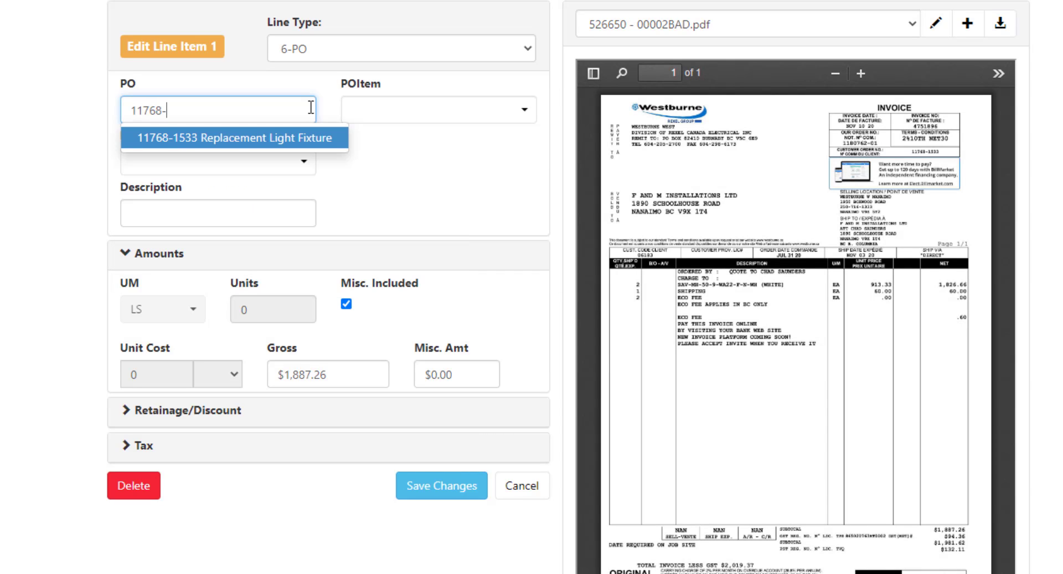
{"action": "left_click", "coordinate": [283, 143]}
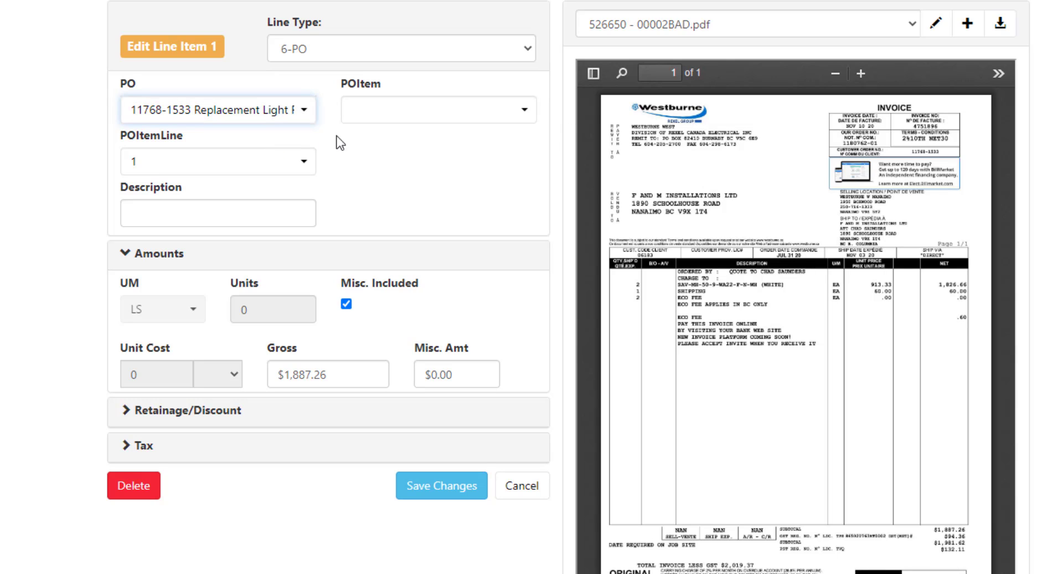
Assign PO item 1 - Light Fixture to the line, check its tax details, and save the line.
{"action": "left_click", "coordinate": [363, 117]}
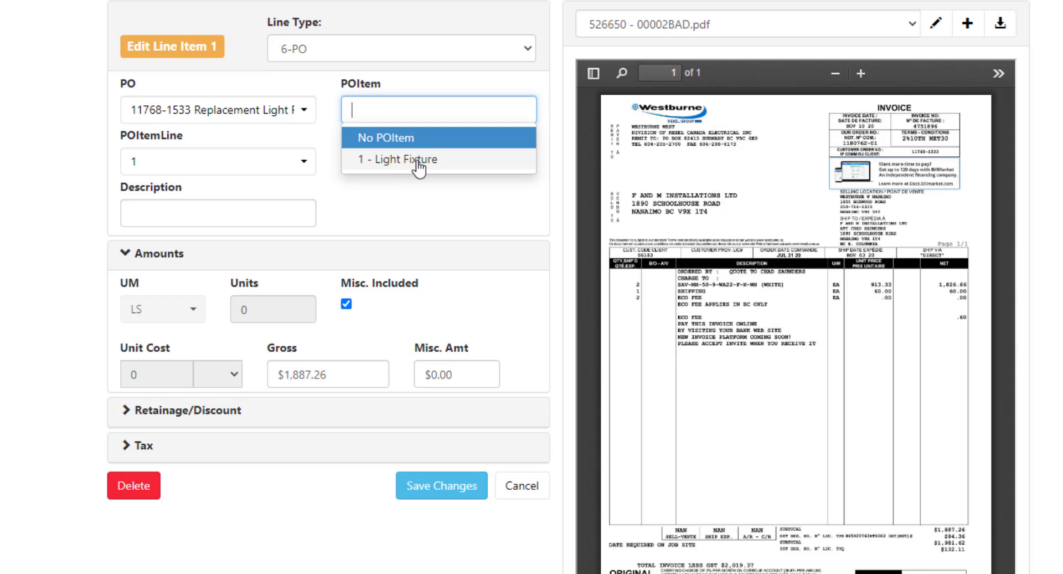
{"action": "left_click", "coordinate": [424, 162]}
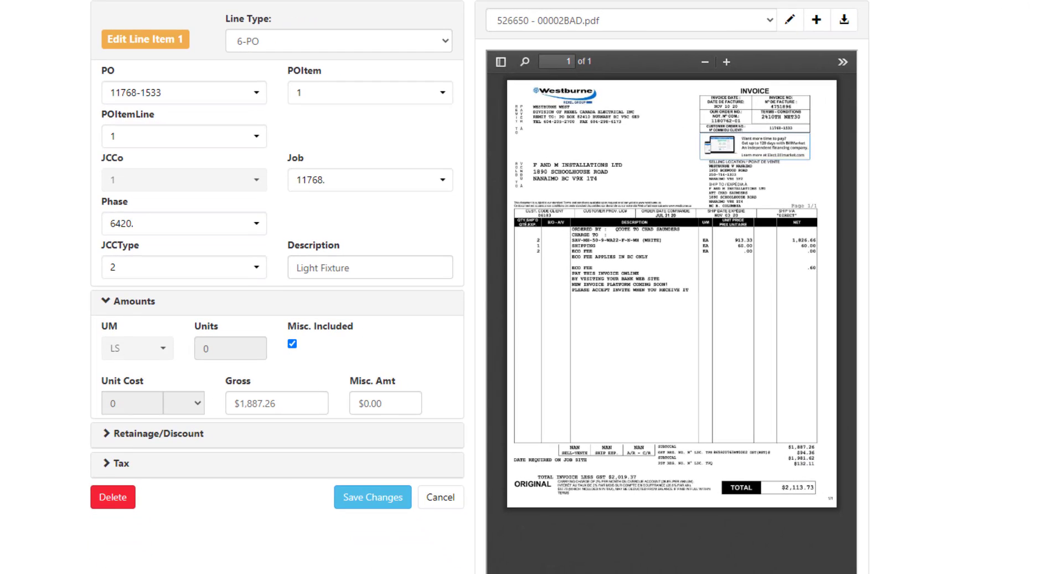
{"action": "left_click", "coordinate": [143, 549]}
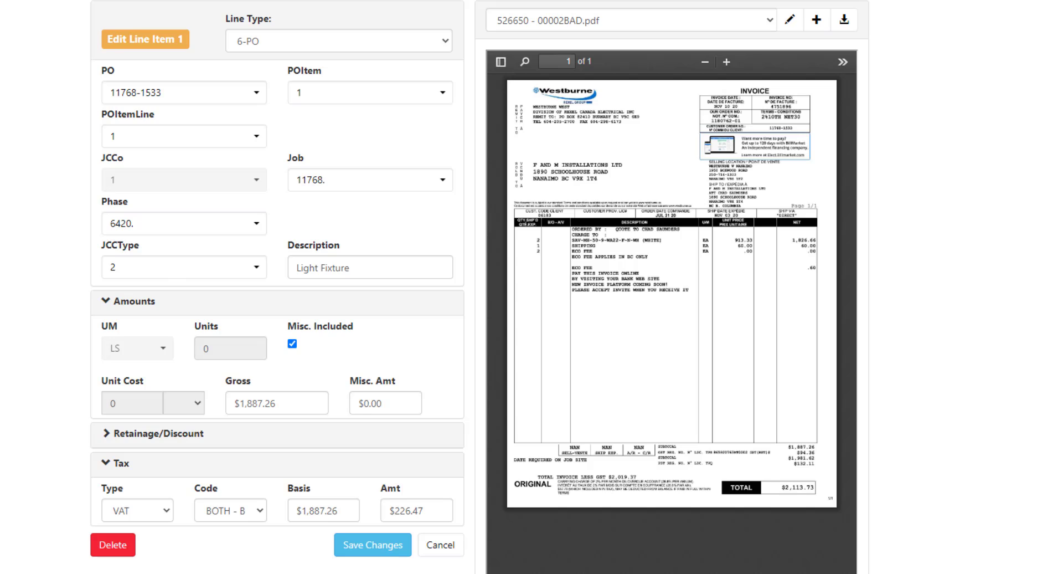
{"action": "left_click", "coordinate": [373, 544]}
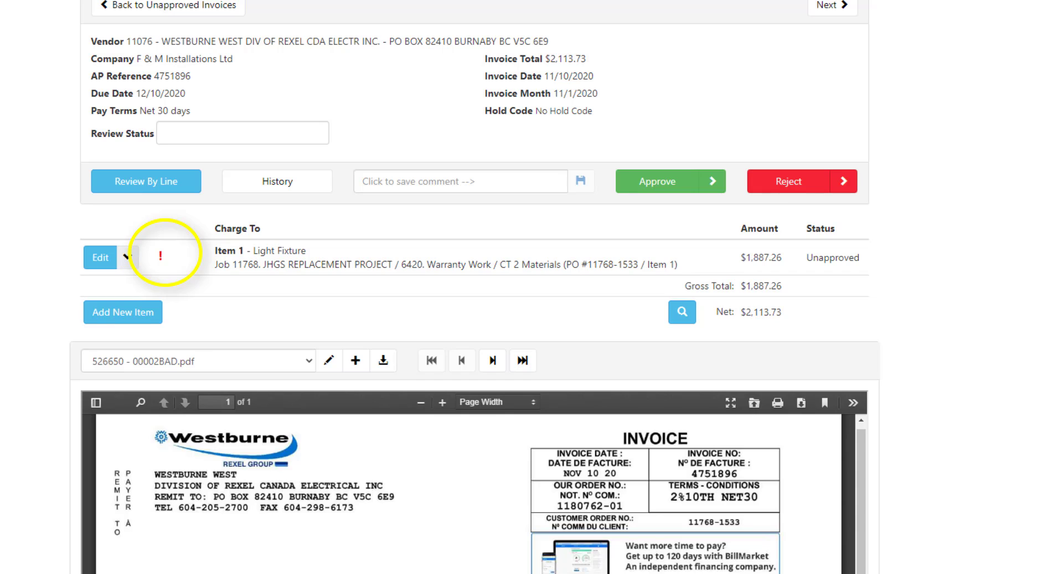
Review the PO totals for the Light Fixture line, covering original, received, backordered and invoiced amounts.
{"action": "left_click", "coordinate": [128, 256]}
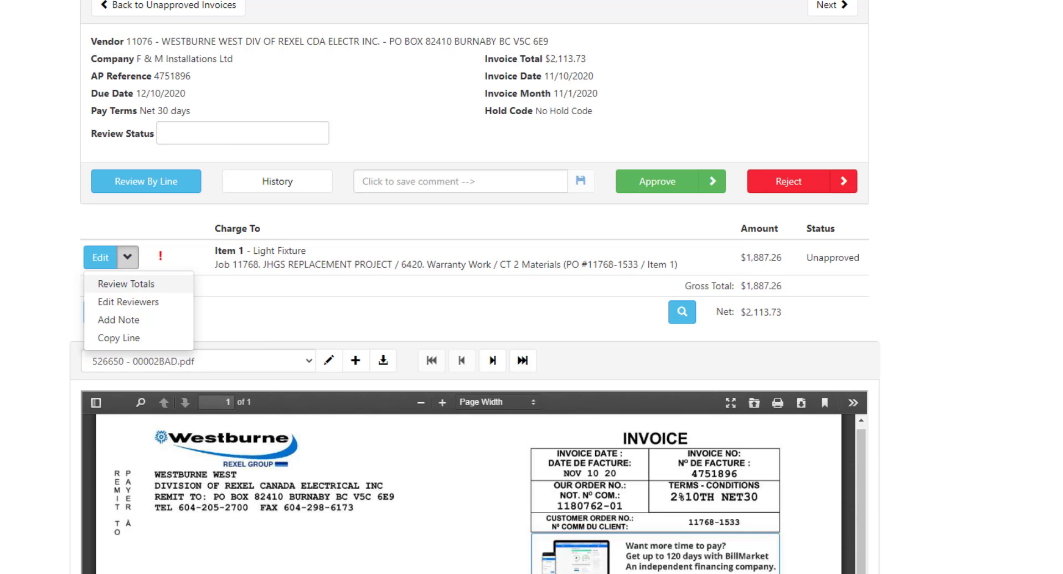
{"action": "left_click", "coordinate": [126, 283]}
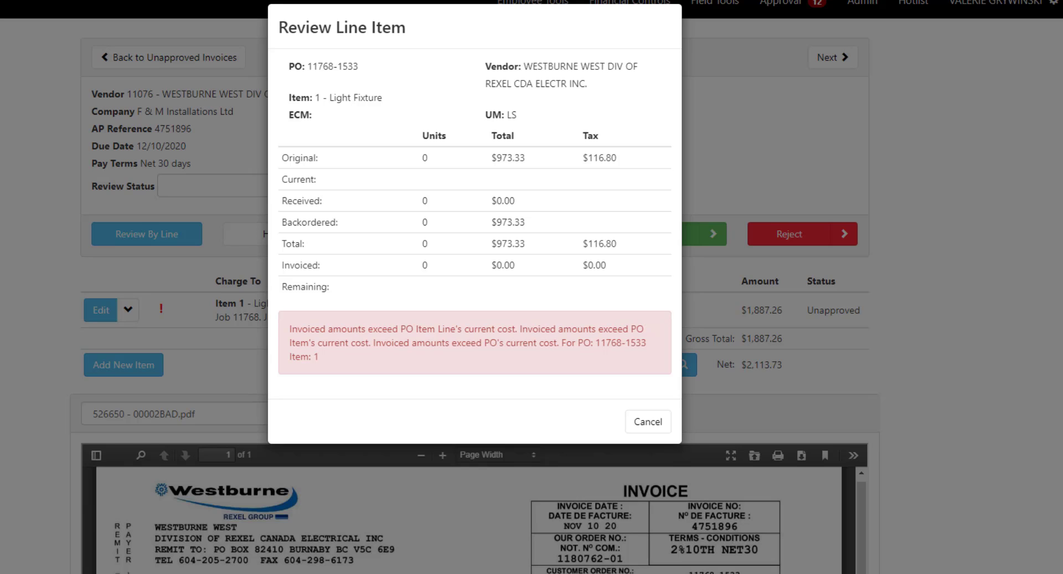
{"action": "key", "text": "Escape"}
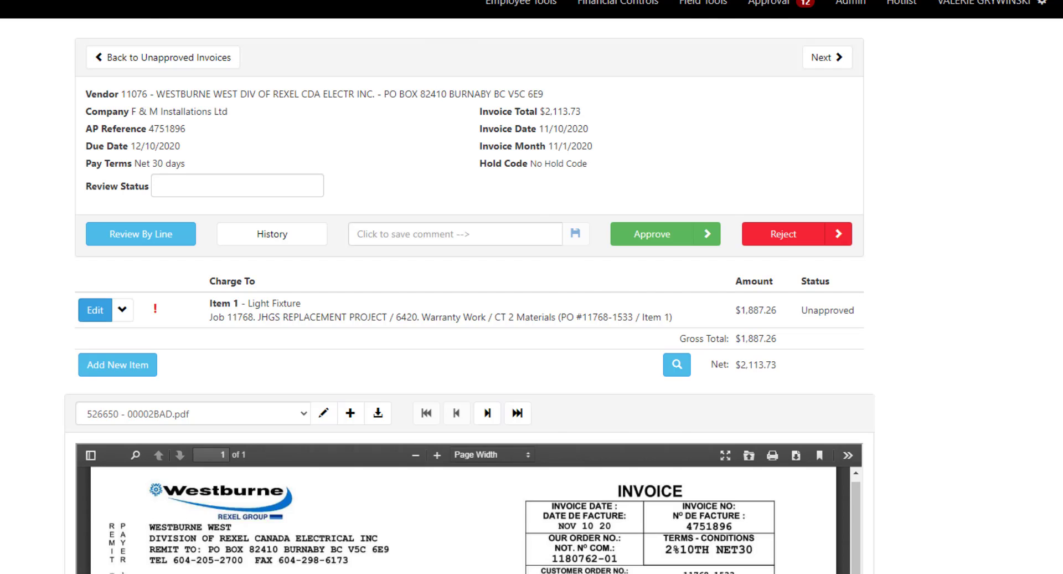
Set the Light Fixture line's phase to 1005. - Overheads and save it, accepting the automatic item distribution.
{"action": "left_click", "coordinate": [95, 310]}
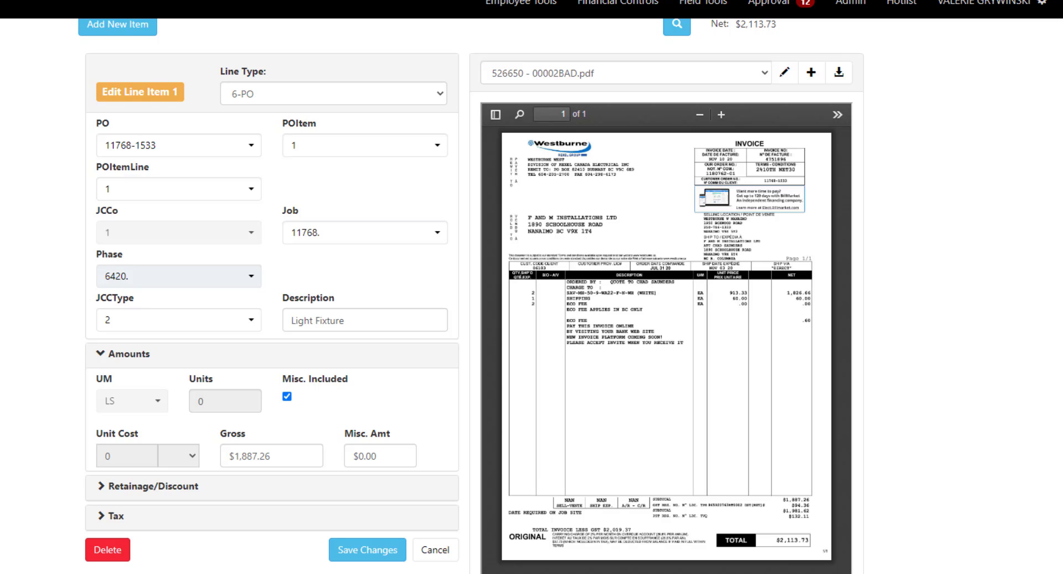
{"action": "left_click", "coordinate": [179, 275]}
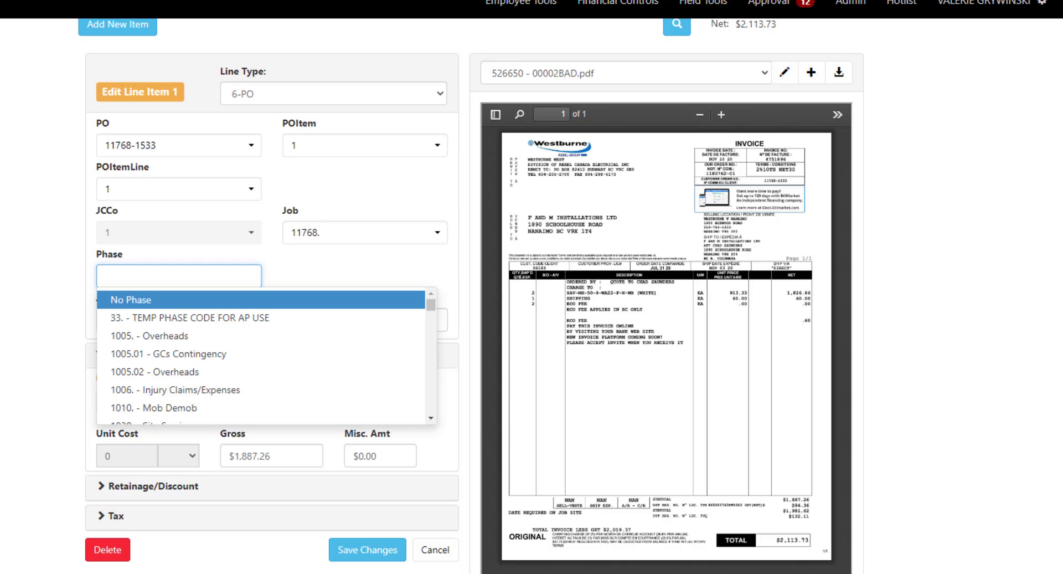
{"action": "type", "text": "1005"}
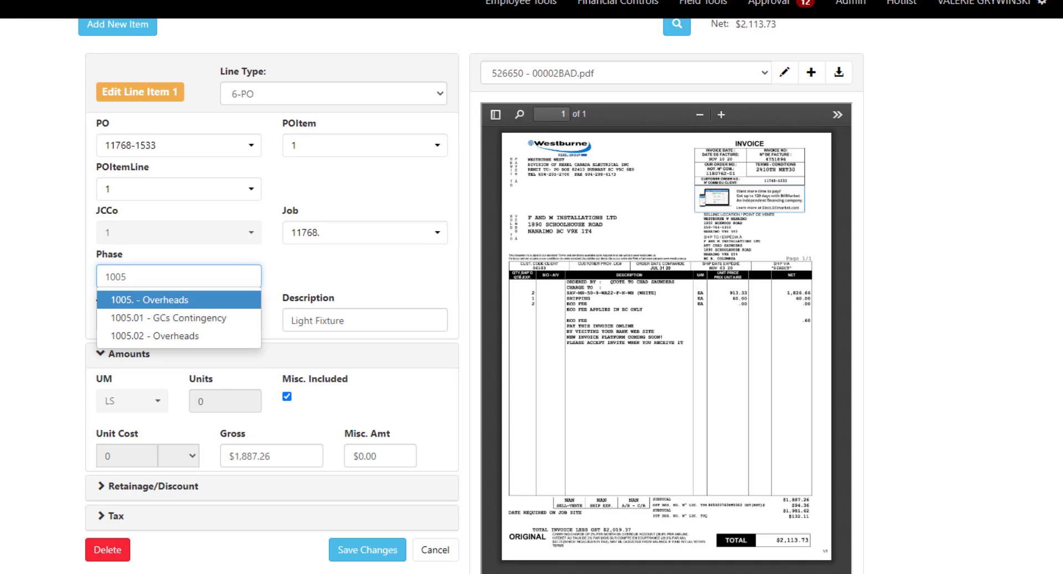
{"action": "key", "text": "Return"}
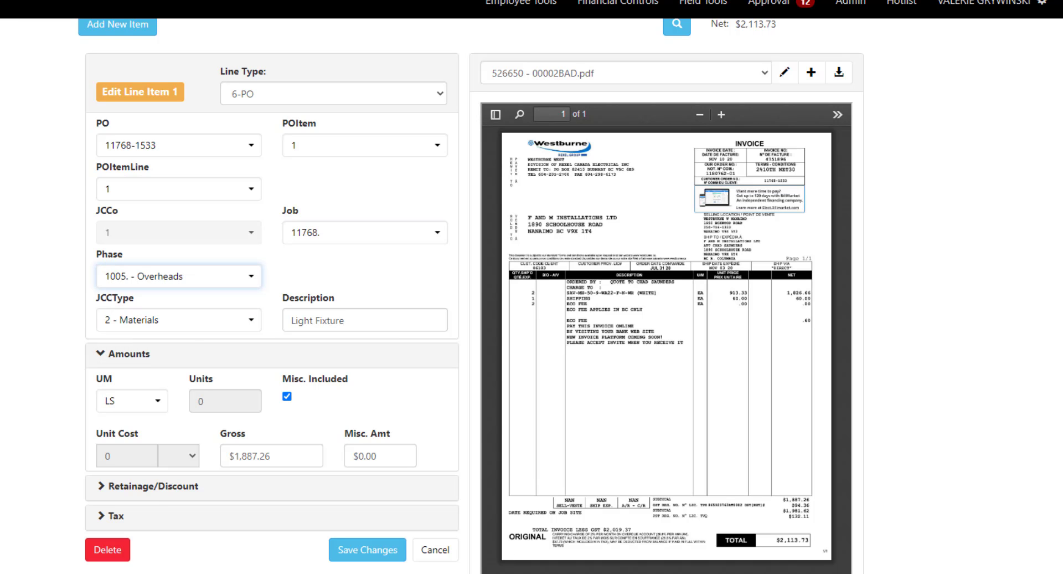
{"action": "left_click", "coordinate": [368, 550]}
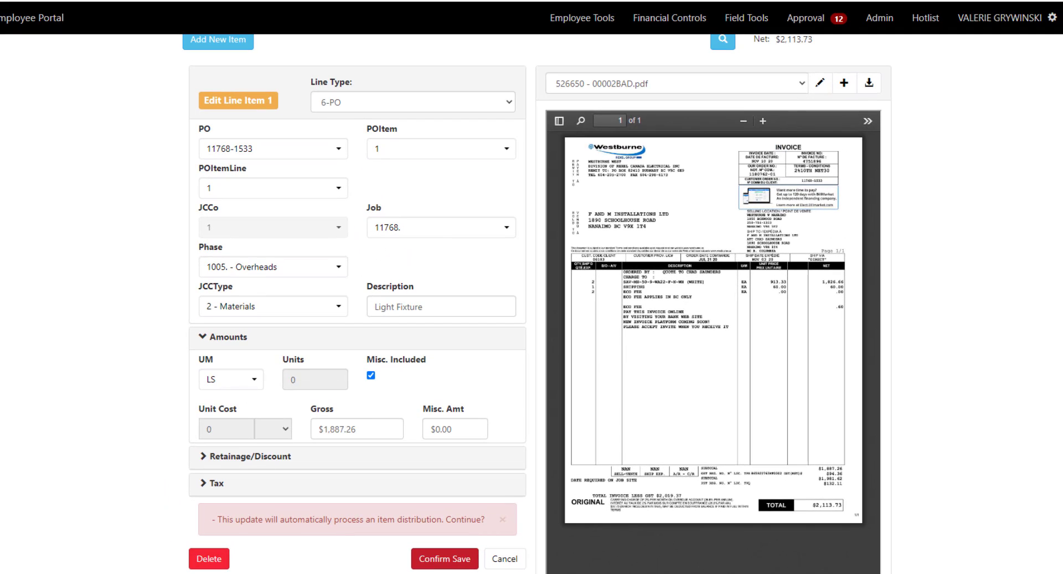
{"action": "left_click", "coordinate": [445, 559]}
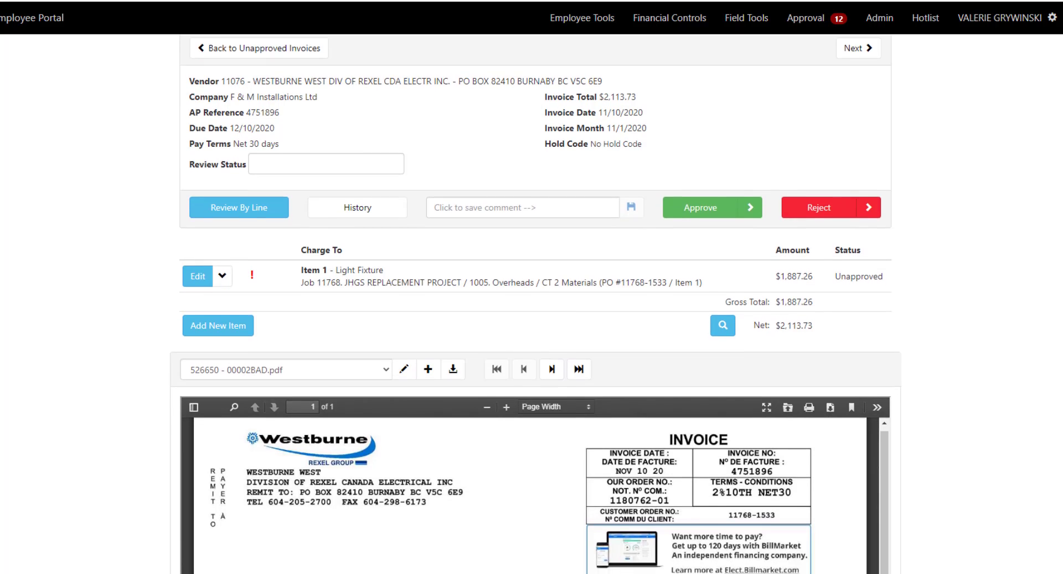
View the Westburne invoice's next attachment, PO 11768-1533 Westburne.pdf.
{"action": "scroll", "coordinate": [536, 304], "scroll_direction": "down", "scroll_amount": 1}
{"action": "left_click", "coordinate": [551, 325]}
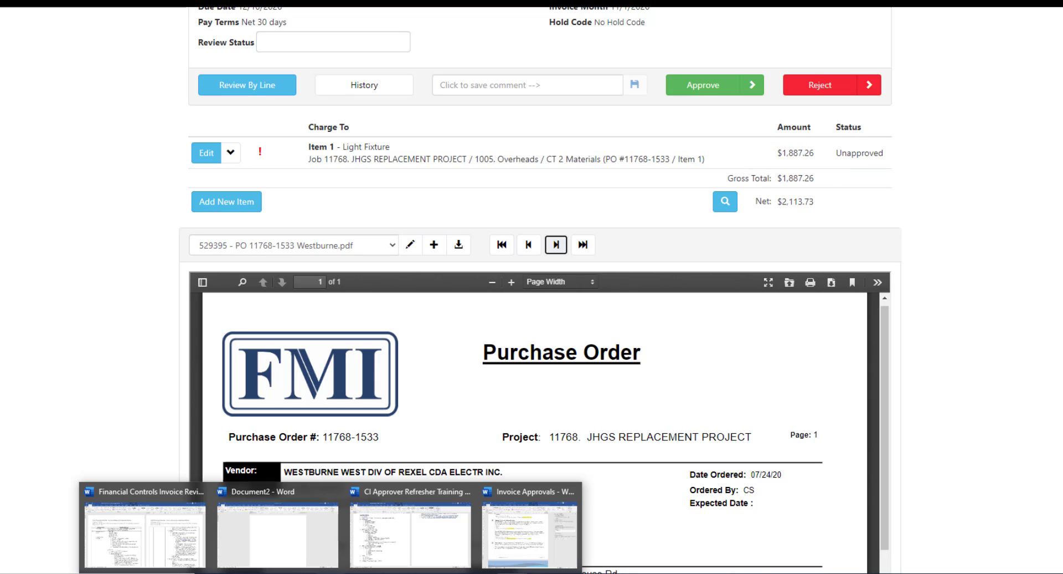
{"action": "mouse_move", "coordinate": [340, 573]}
{"action": "left_click", "coordinate": [524, 535]}
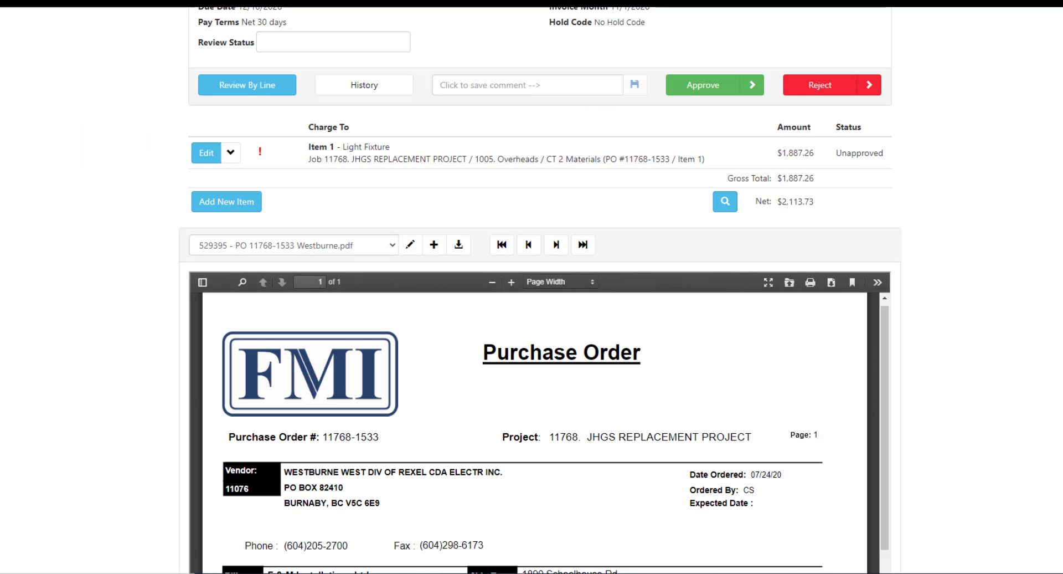
{"action": "scroll", "coordinate": [541, 294], "scroll_direction": "up", "scroll_amount": 3}
{"action": "left_click", "coordinate": [725, 315]}
{"action": "left_click", "coordinate": [609, 199]}
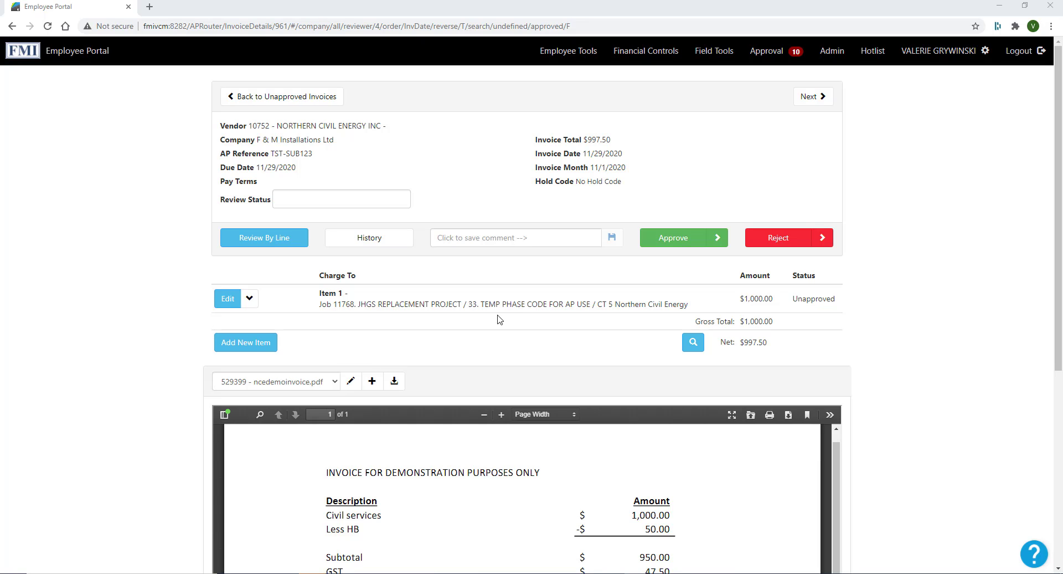
Change Item 1 on the Northern Civil Energy invoice to a 7-SL line linked to SL 11768-155 Dummy Subcontract, item 1 Civil Works.
{"action": "left_click", "coordinate": [227, 300]}
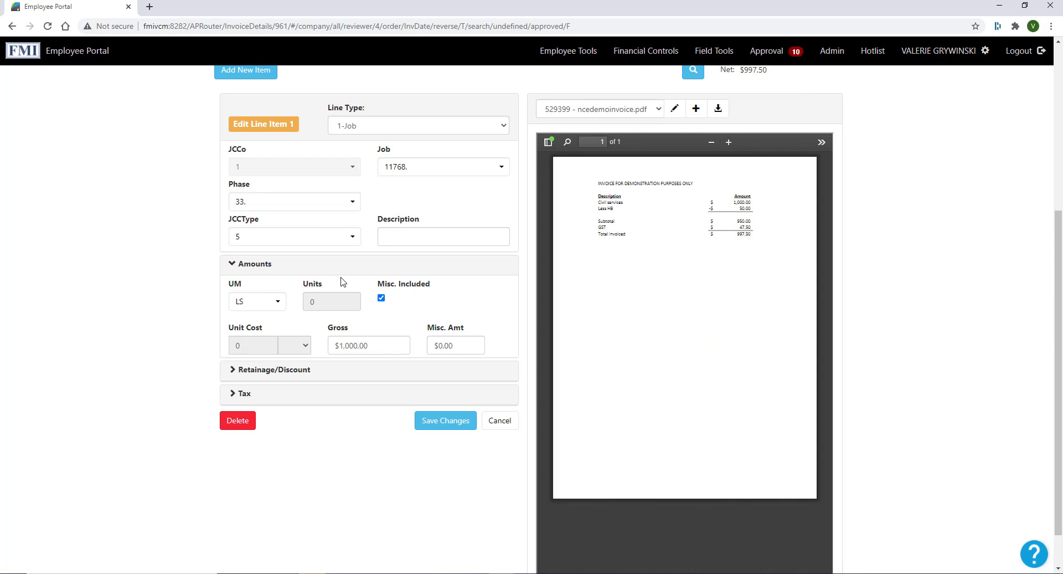
{"action": "left_click", "coordinate": [730, 144]}
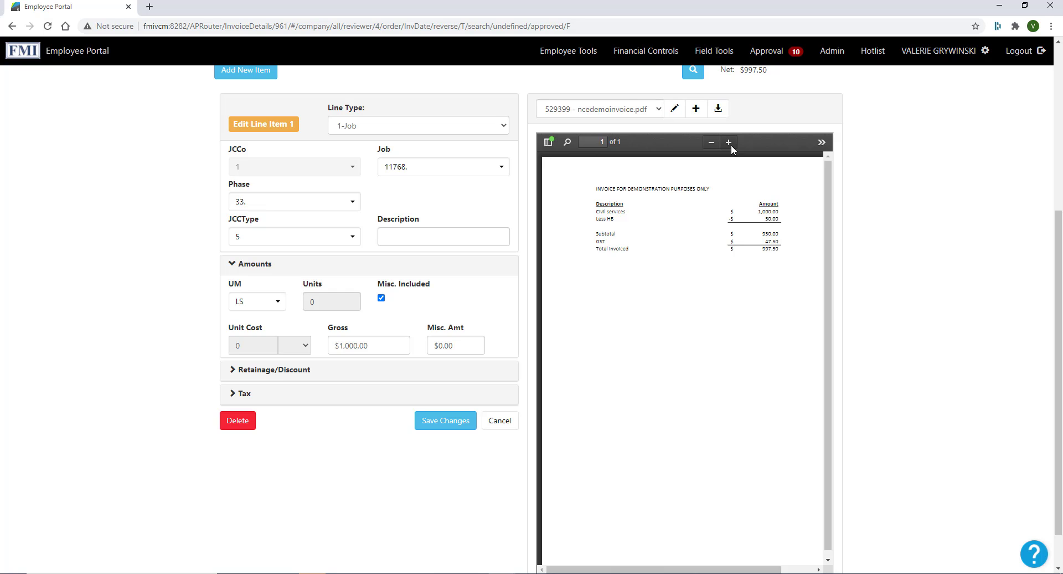
{"action": "left_click", "coordinate": [730, 143]}
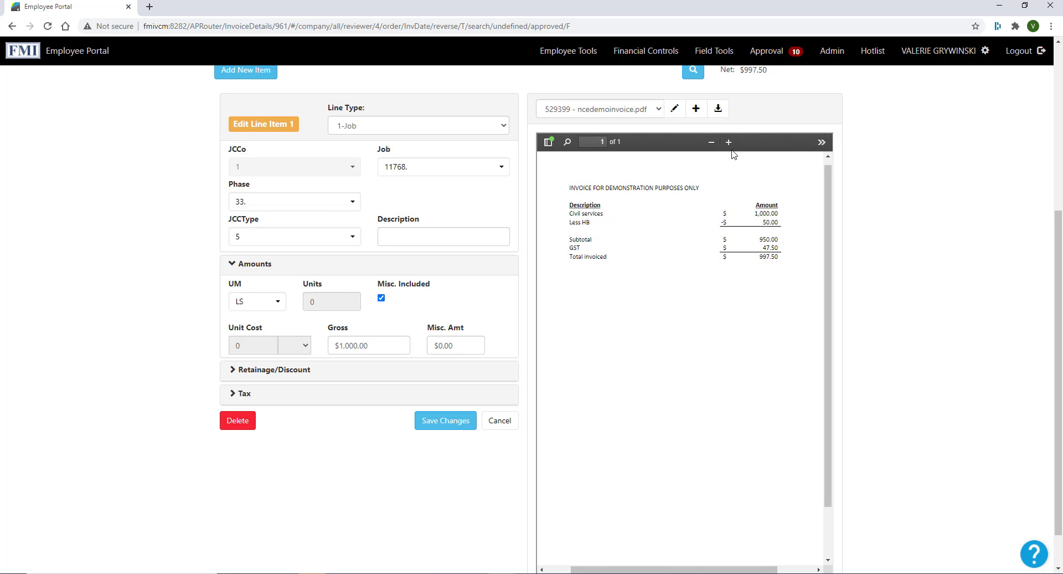
{"action": "left_click_drag", "start_coordinate": [766, 200], "coordinate": [753, 190]}
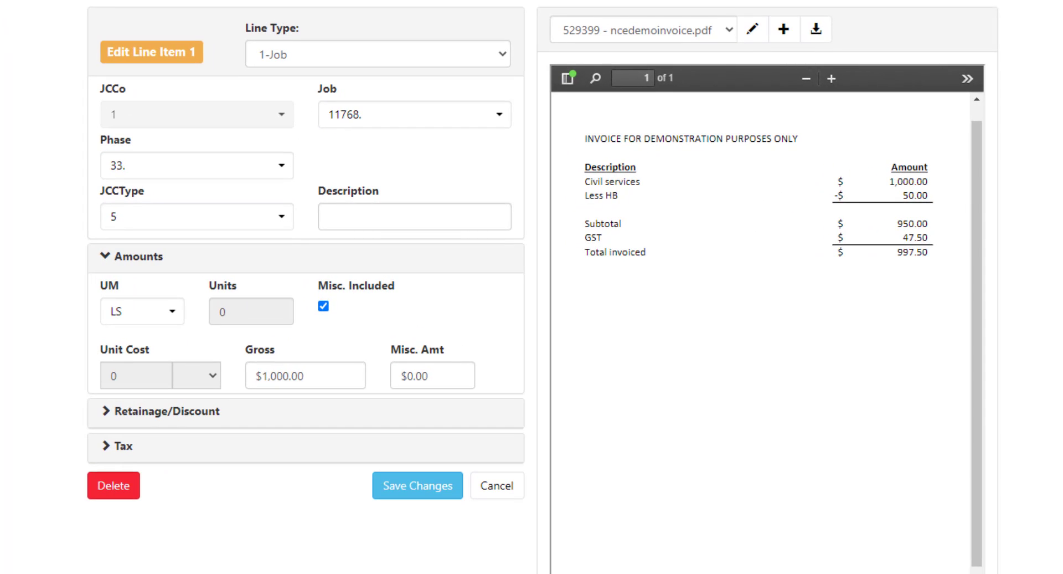
{"action": "left_click", "coordinate": [377, 54]}
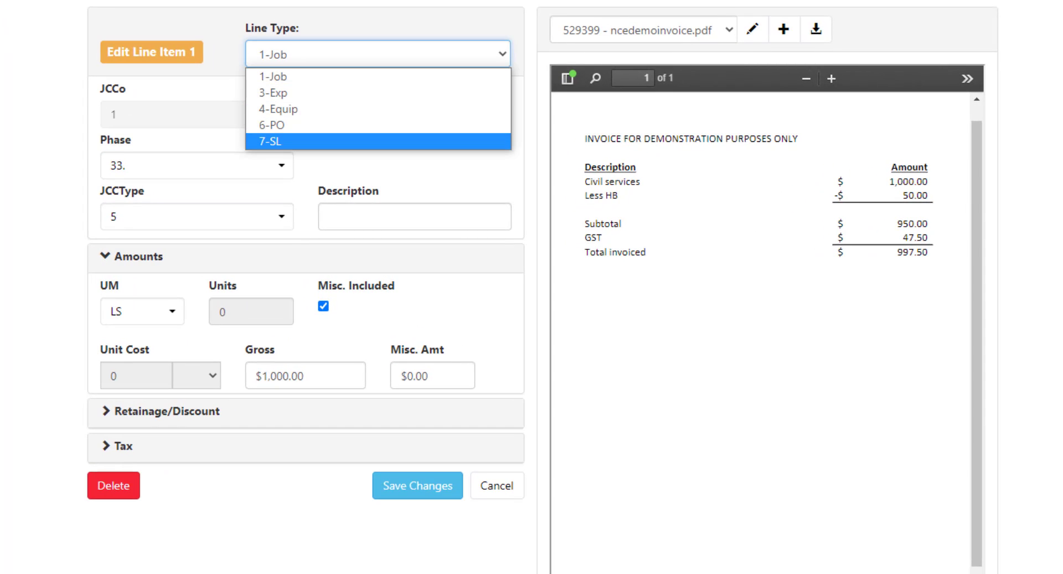
{"action": "left_click", "coordinate": [288, 140]}
{"action": "left_click", "coordinate": [197, 114]}
{"action": "type", "text": "11768"}
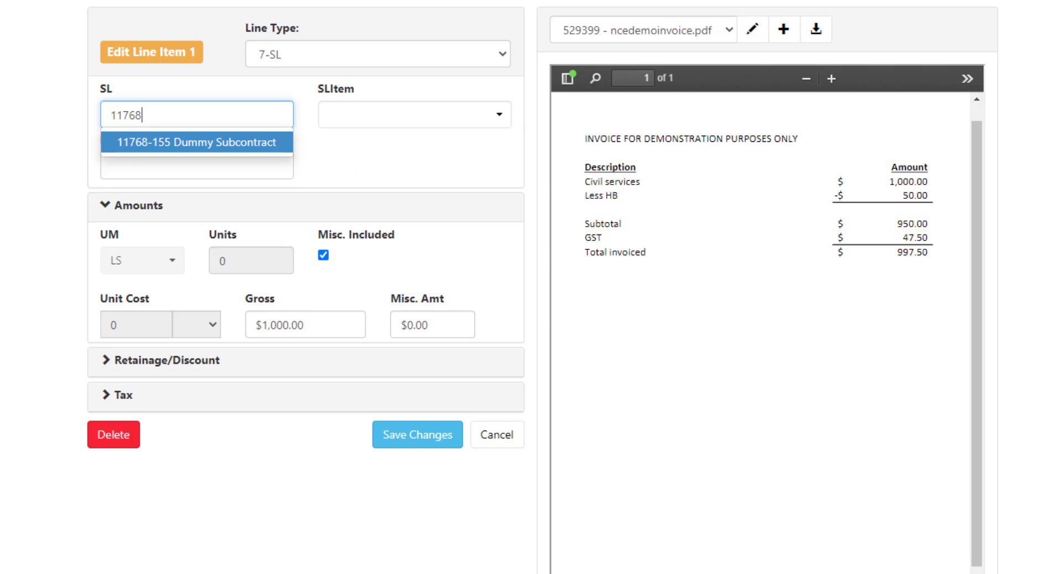
{"action": "key", "text": "Return"}
{"action": "key", "text": "Tab"}
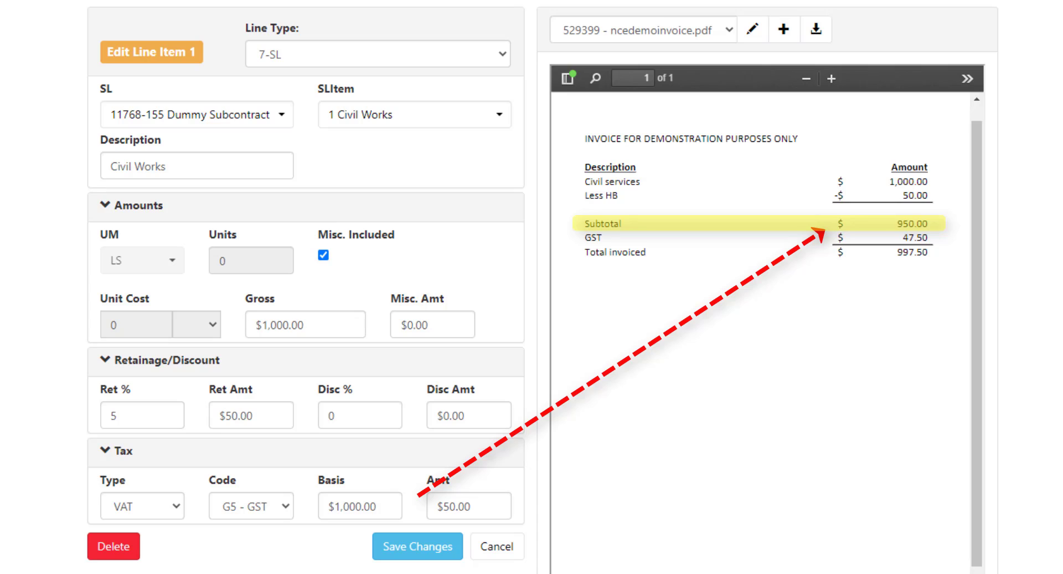
Set the Civil Works line's tax basis to $950.00 with a tax amount of $47.50 and save the line.
{"action": "left_click", "coordinate": [337, 506]}
{"action": "key", "text": "ctrl+a"}
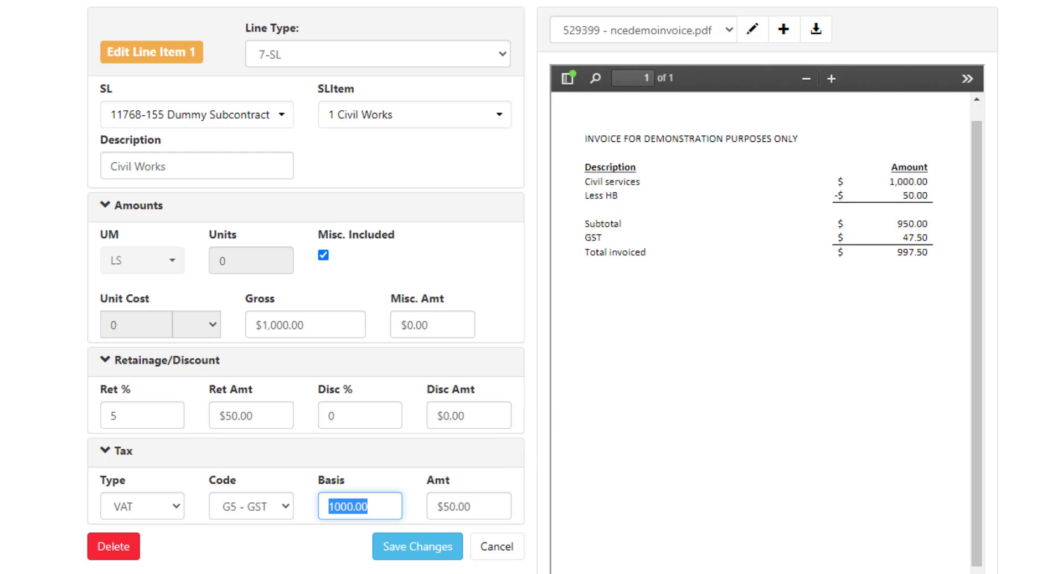
{"action": "type", "text": "950."}
{"action": "key", "text": "Tab"}
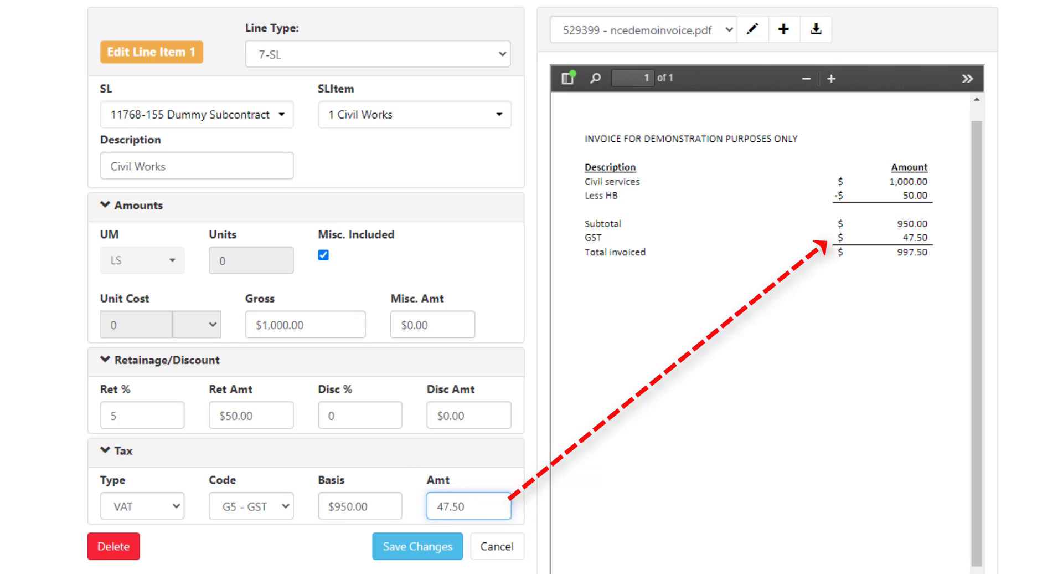
{"action": "left_click", "coordinate": [417, 546]}
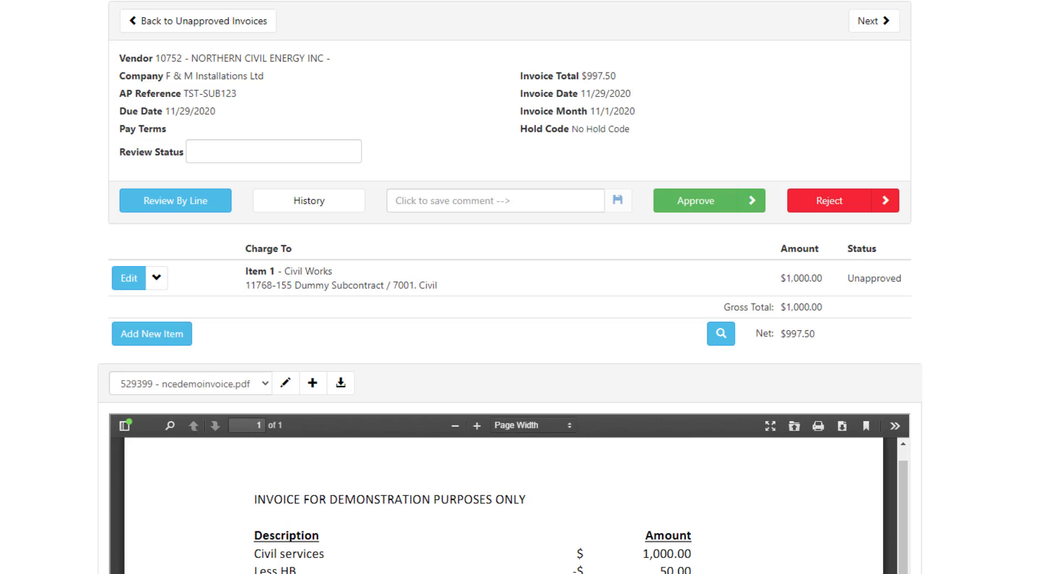
Reopen the saved Civil Works line to examine its Retainage/Discount and Tax details.
{"action": "left_click", "coordinate": [128, 278]}
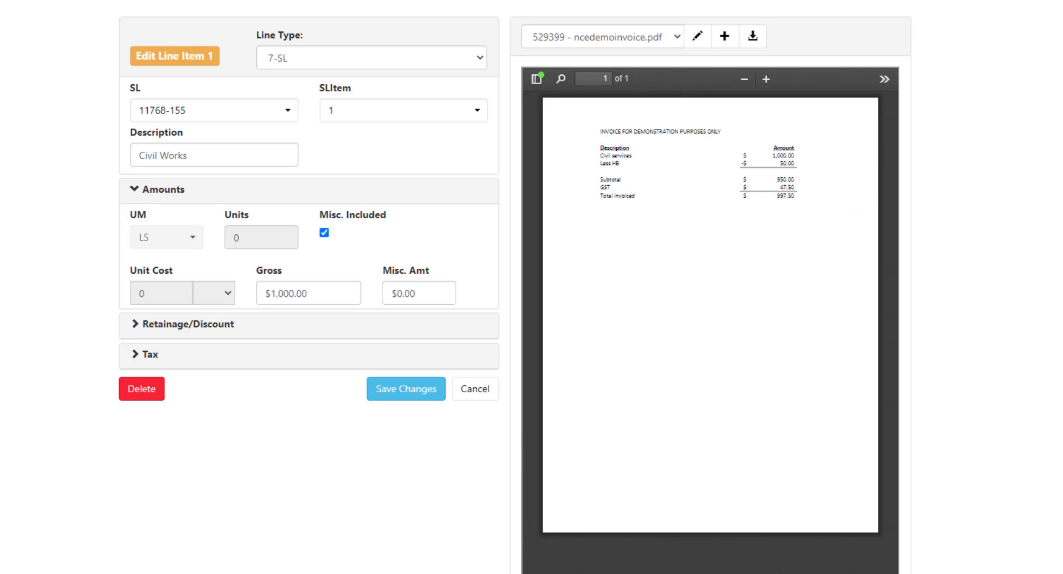
{"action": "left_click", "coordinate": [188, 324]}
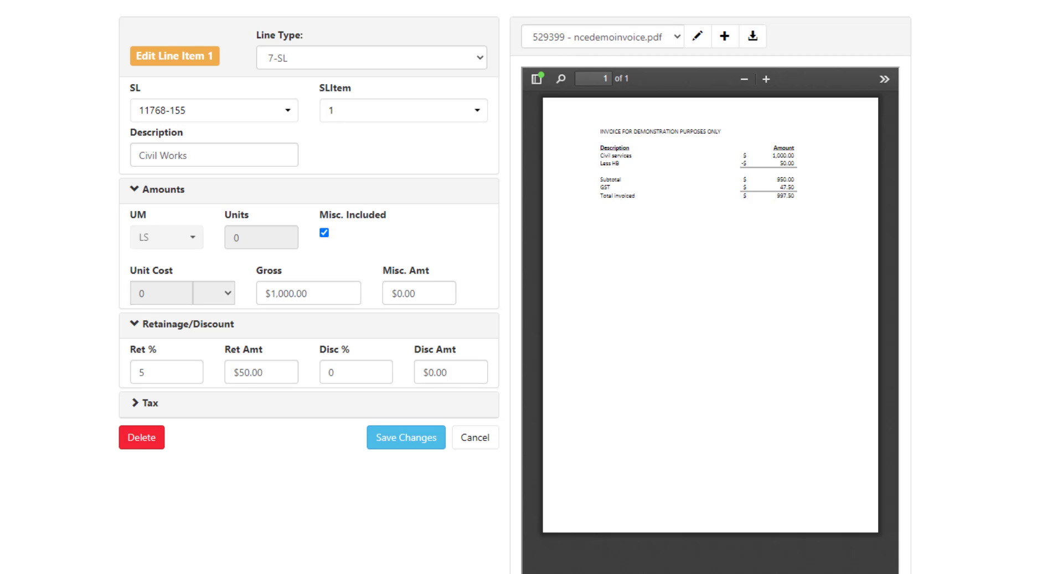
{"action": "left_click", "coordinate": [151, 403]}
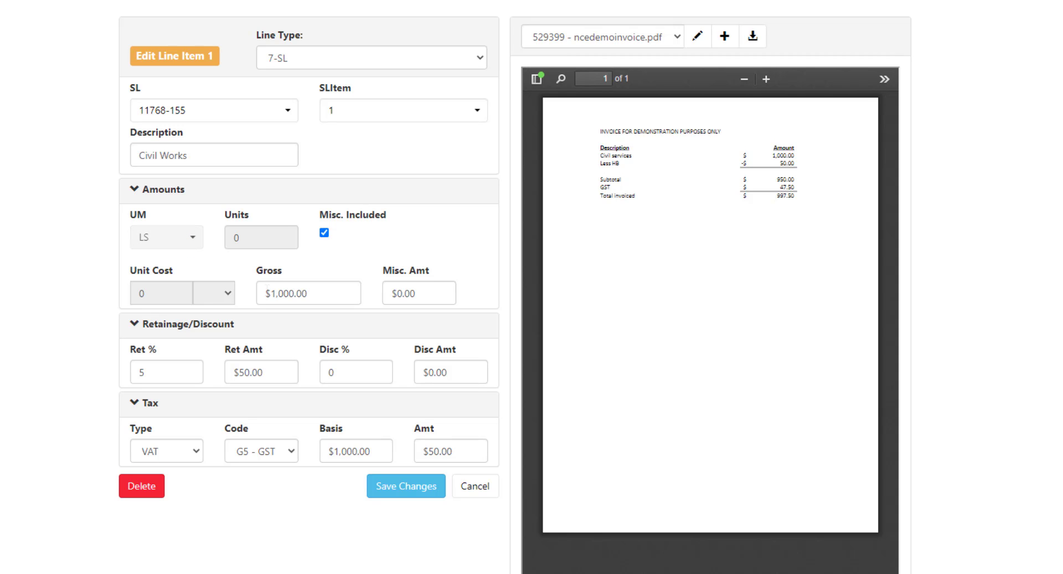
{"action": "left_click", "coordinate": [475, 485]}
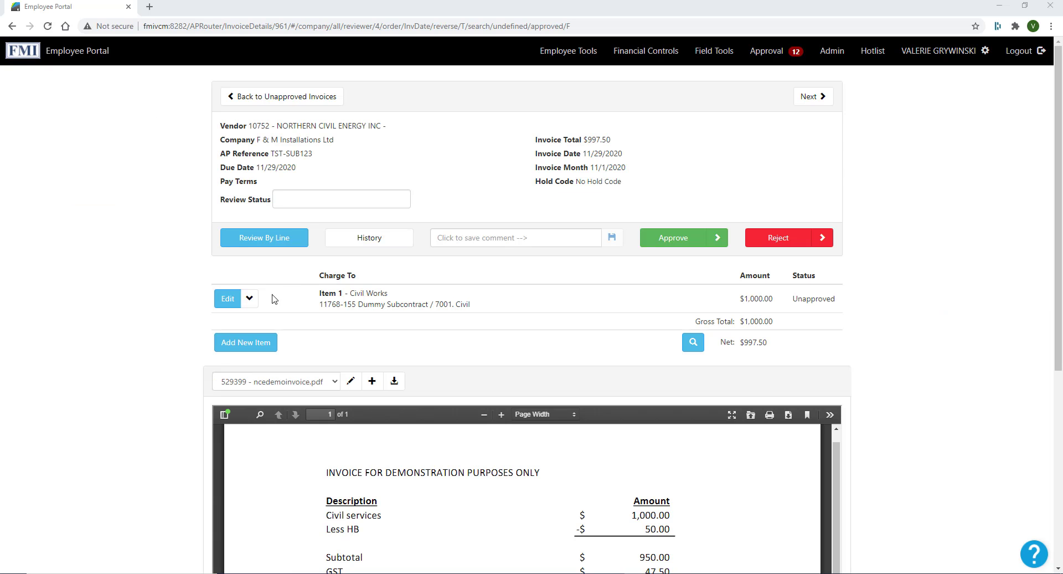
{"action": "left_click", "coordinate": [226, 300]}
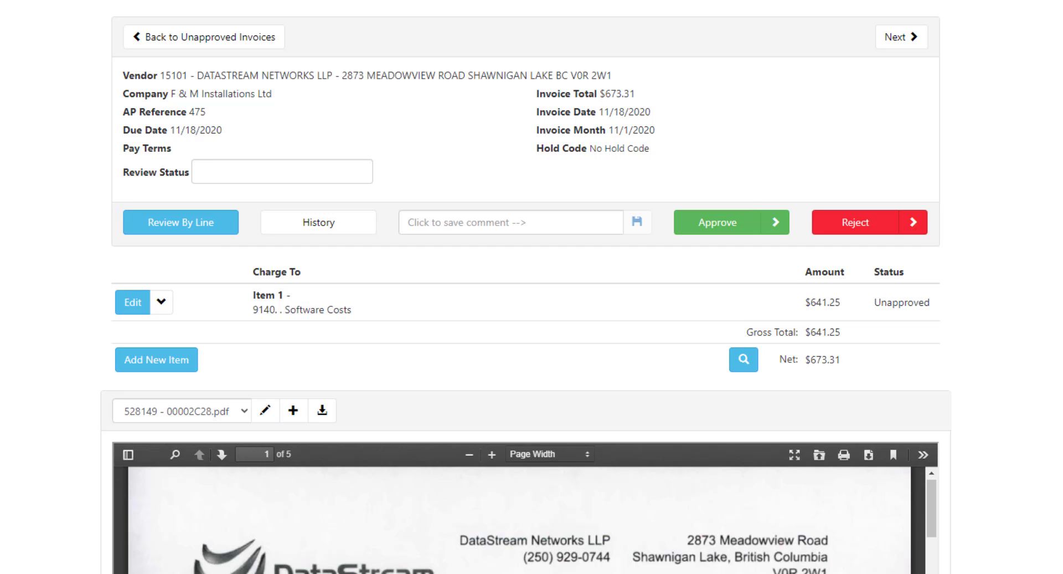
Open Item 1 of the DataStream Networks invoice and set its GL account to 9140 Software Costs.
{"action": "left_click", "coordinate": [133, 302]}
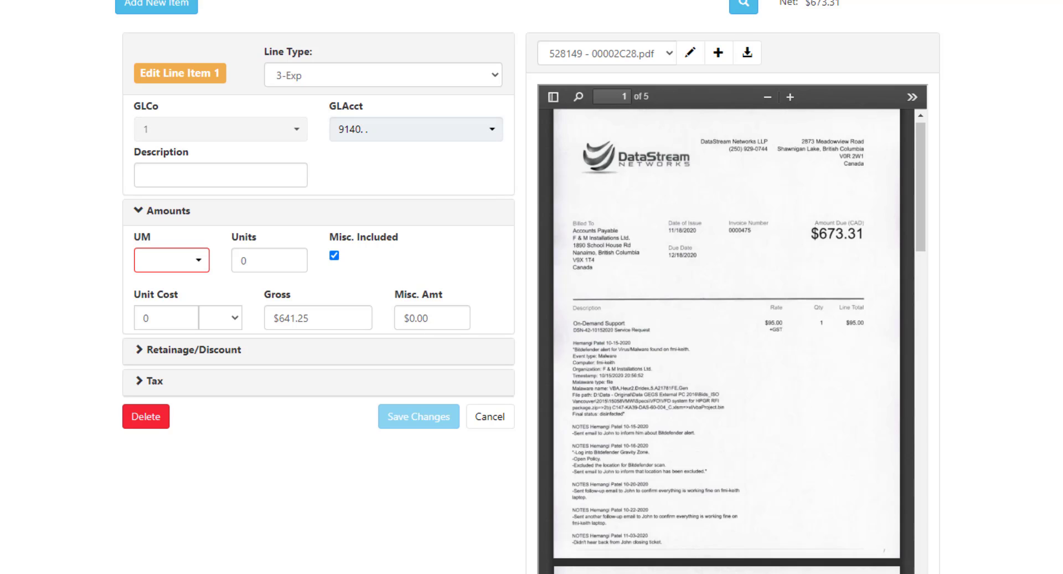
{"action": "left_click", "coordinate": [416, 129]}
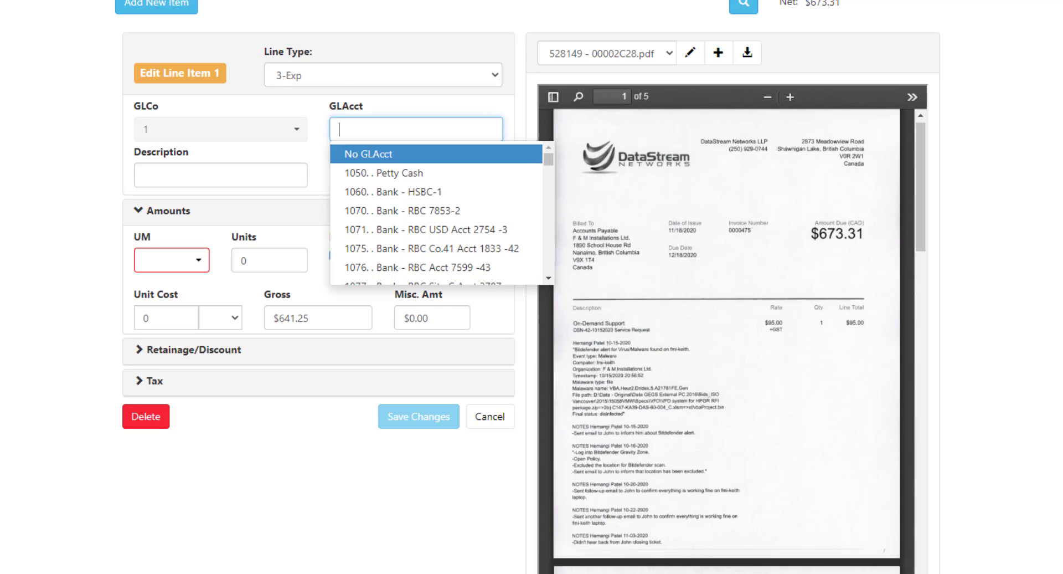
{"action": "type", "text": "sof"}
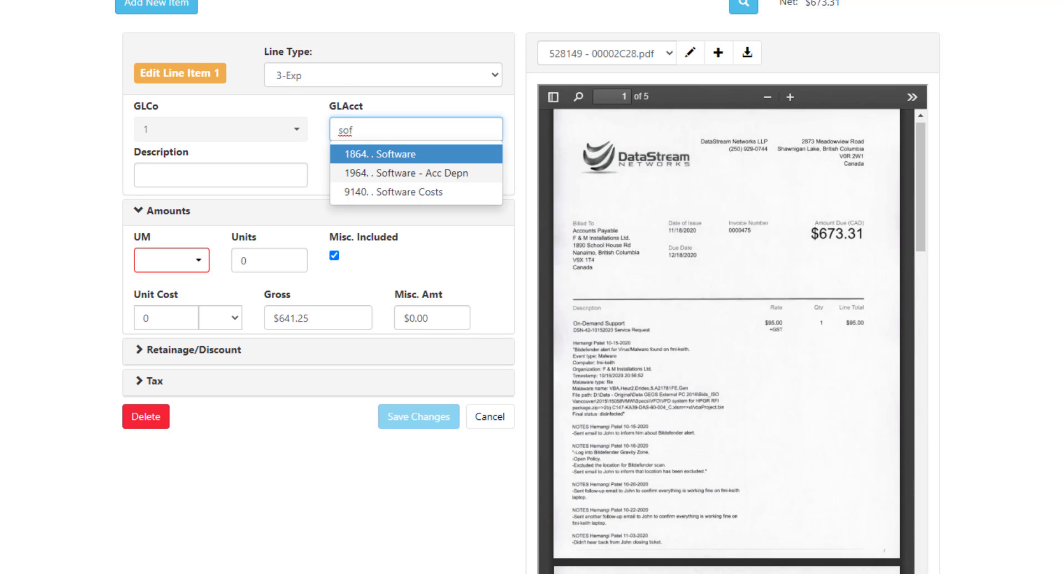
{"action": "left_click", "coordinate": [394, 191]}
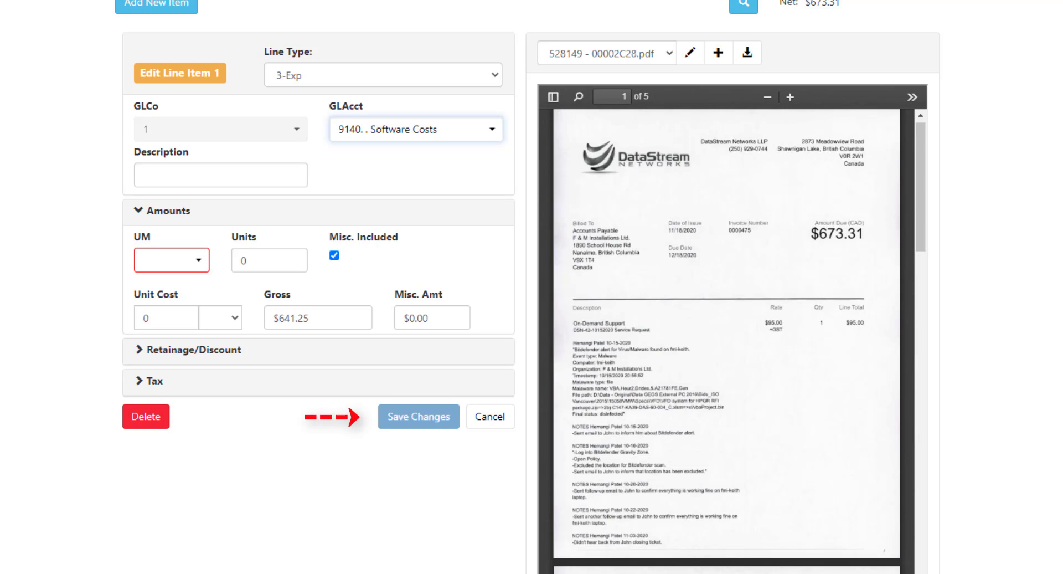
Set the software expense line's unit of measure to LS - Lump Sum Amount and save the line.
{"action": "left_click", "coordinate": [171, 261]}
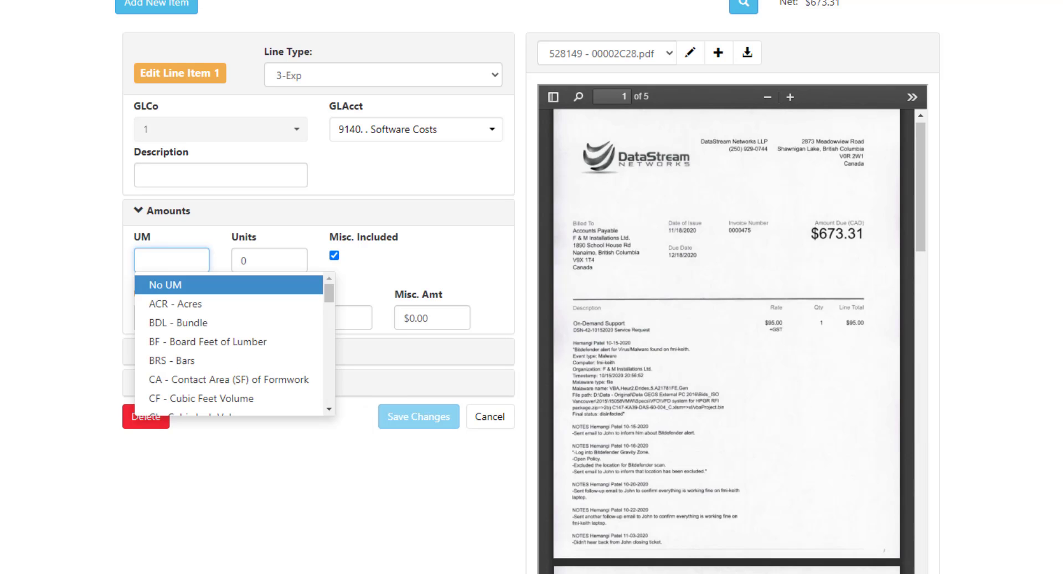
{"action": "type", "text": "ls"}
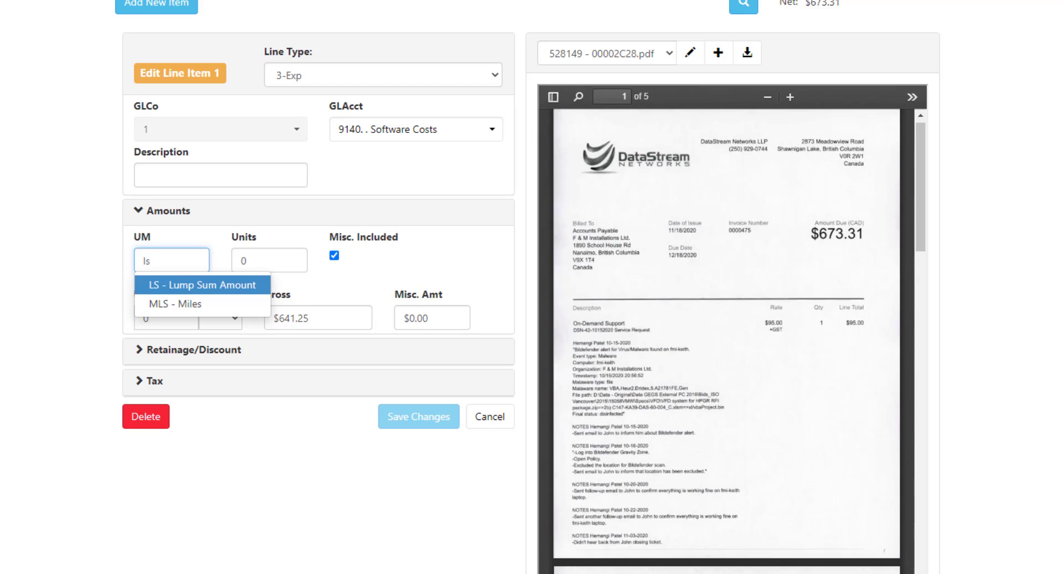
{"action": "key", "text": "Return"}
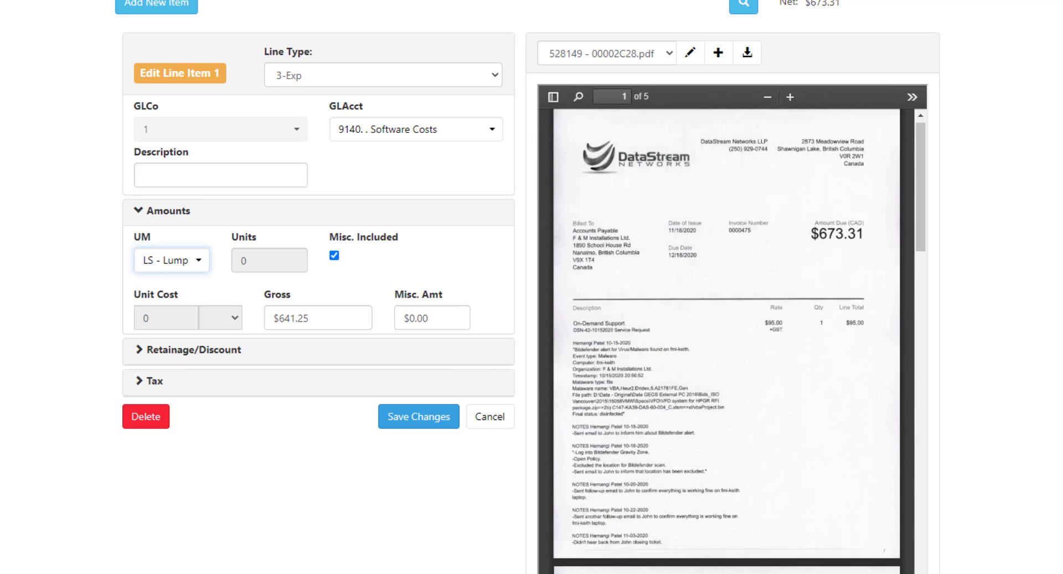
{"action": "left_click", "coordinate": [418, 416]}
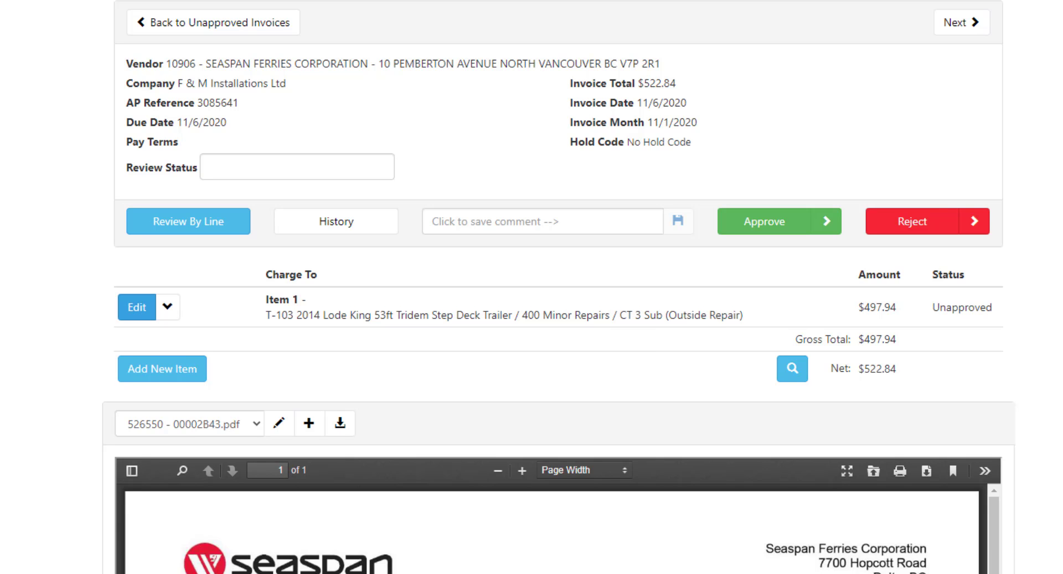
Open Item 1 of the Seaspan Ferries invoice and reselect T-103 2014 Lode King 53ft Tridem Step Deck Trailer as its equipment.
{"action": "left_click", "coordinate": [137, 307]}
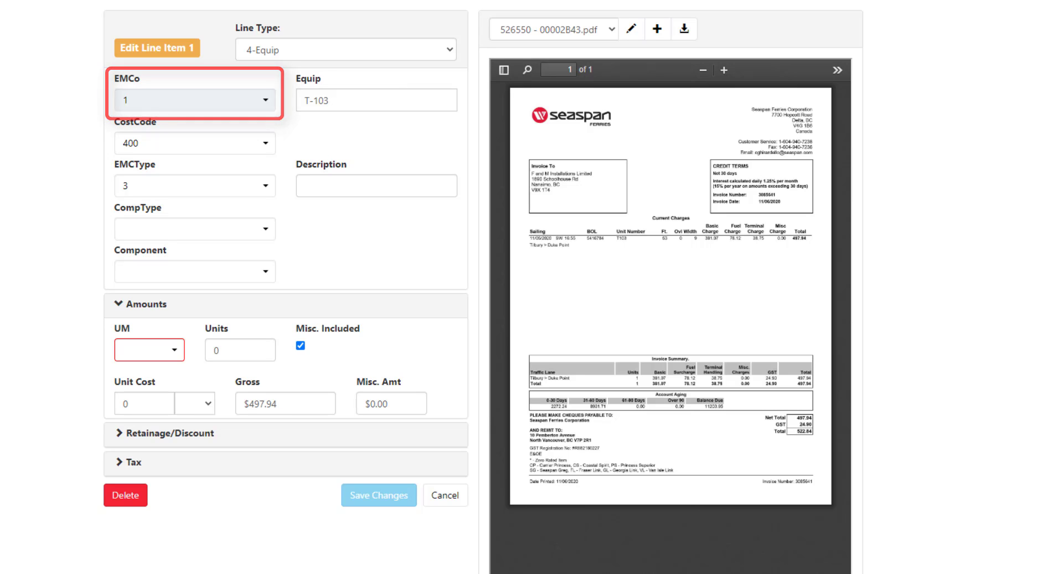
{"action": "left_click", "coordinate": [310, 100]}
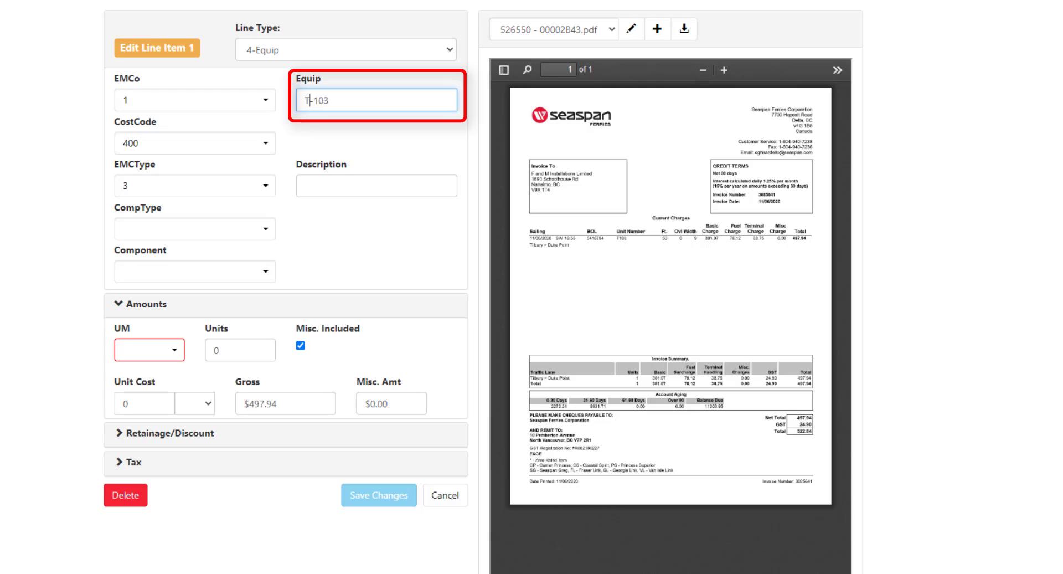
{"action": "key", "text": "ctrl+a"}
{"action": "key", "text": "BackSpace"}
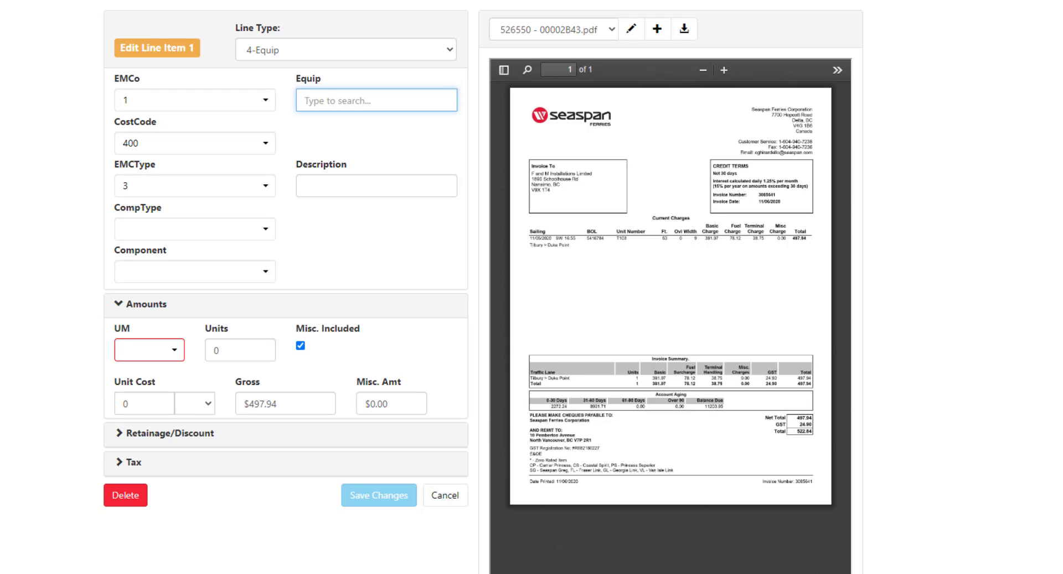
{"action": "type", "text": "103"}
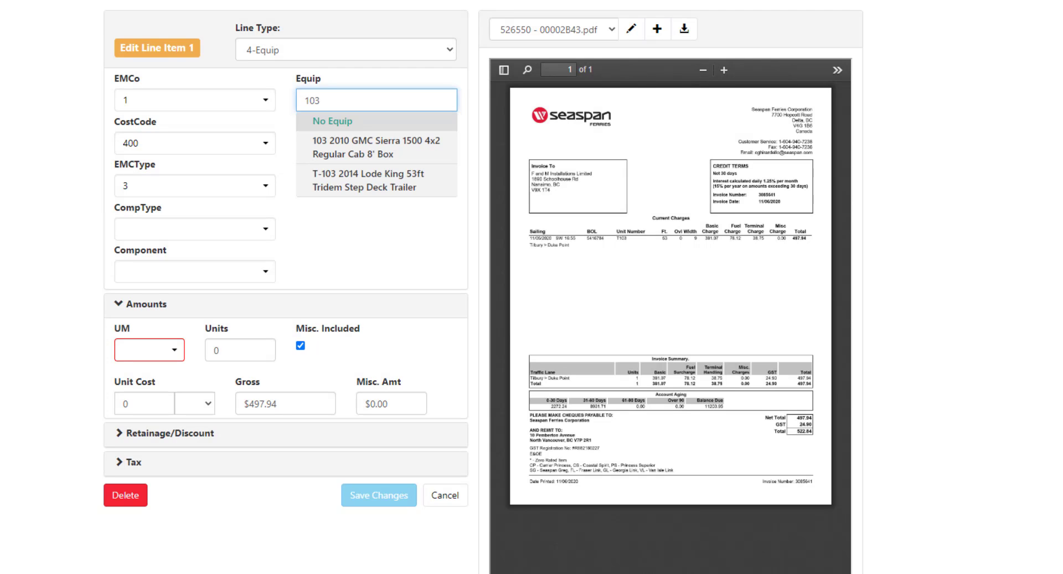
{"action": "key", "text": "Down"}
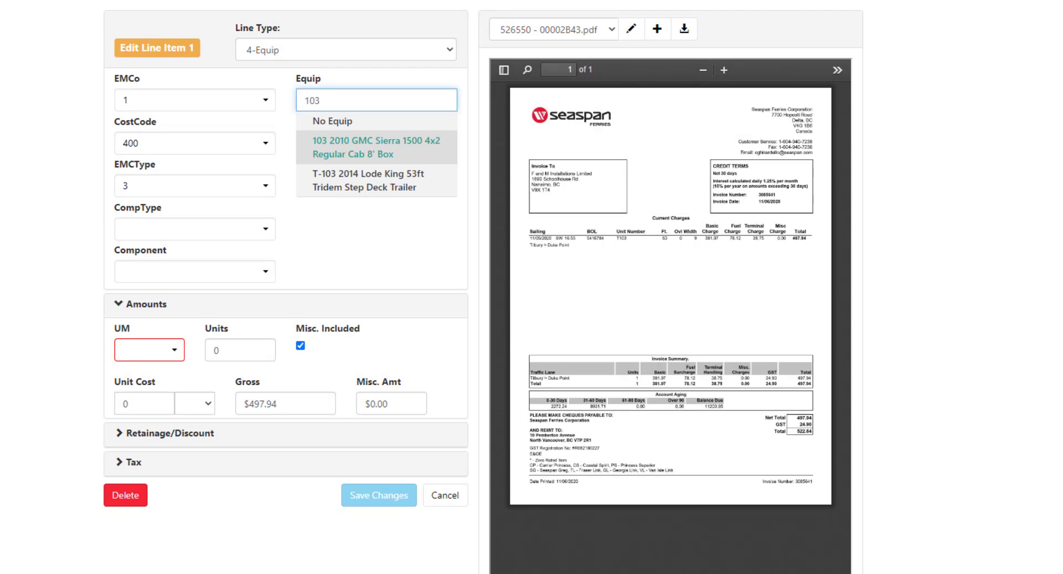
{"action": "key", "text": "Down"}
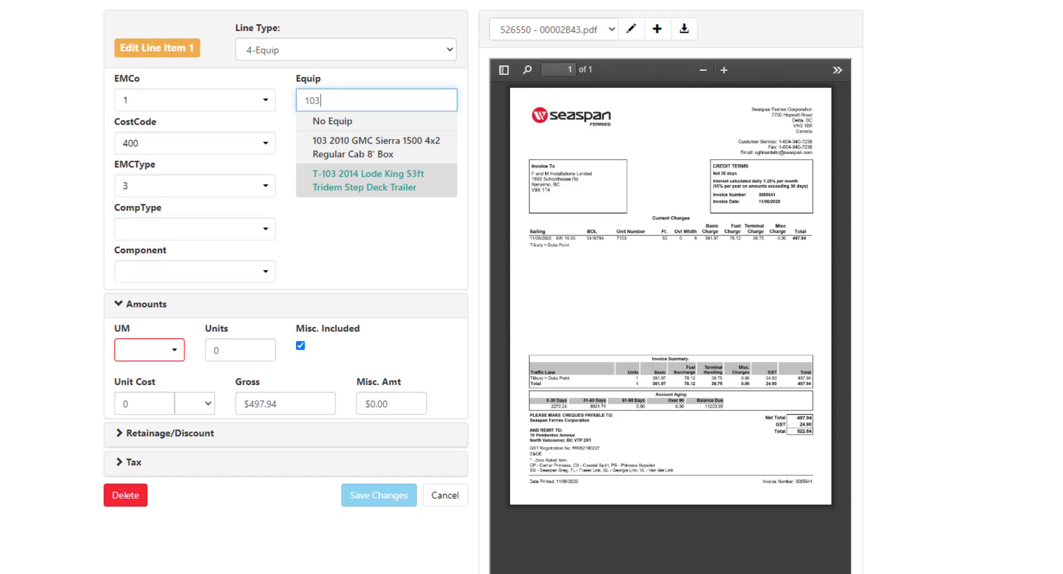
{"action": "key", "text": "Return"}
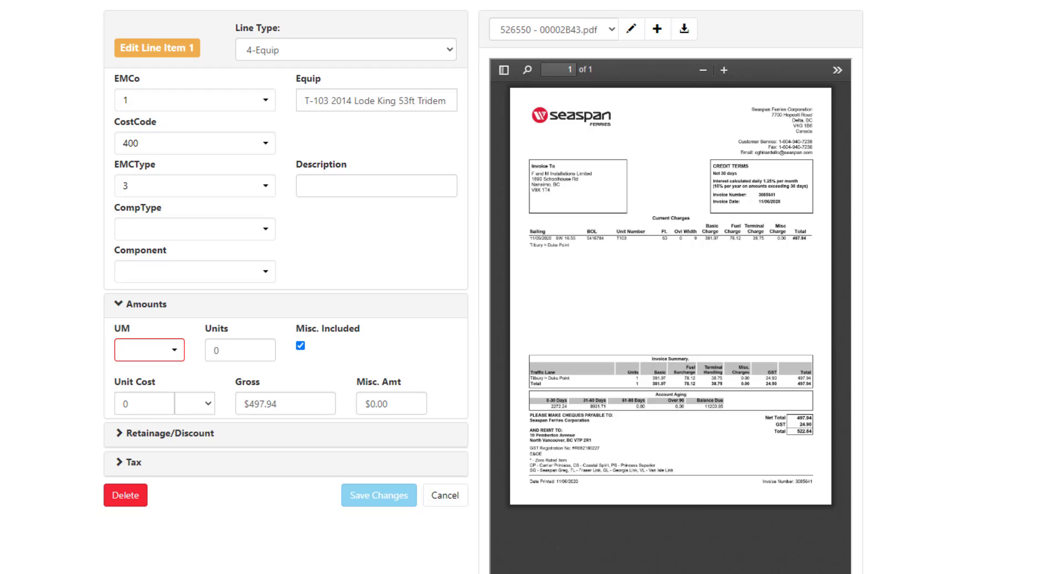
Set the trailer line's cost code to 400 - Minor Repairs and its EMCType to 3 - Sub (Outside Repair).
{"action": "left_click", "coordinate": [222, 144]}
{"action": "left_click_drag", "start_coordinate": [289, 199], "coordinate": [289, 199]}
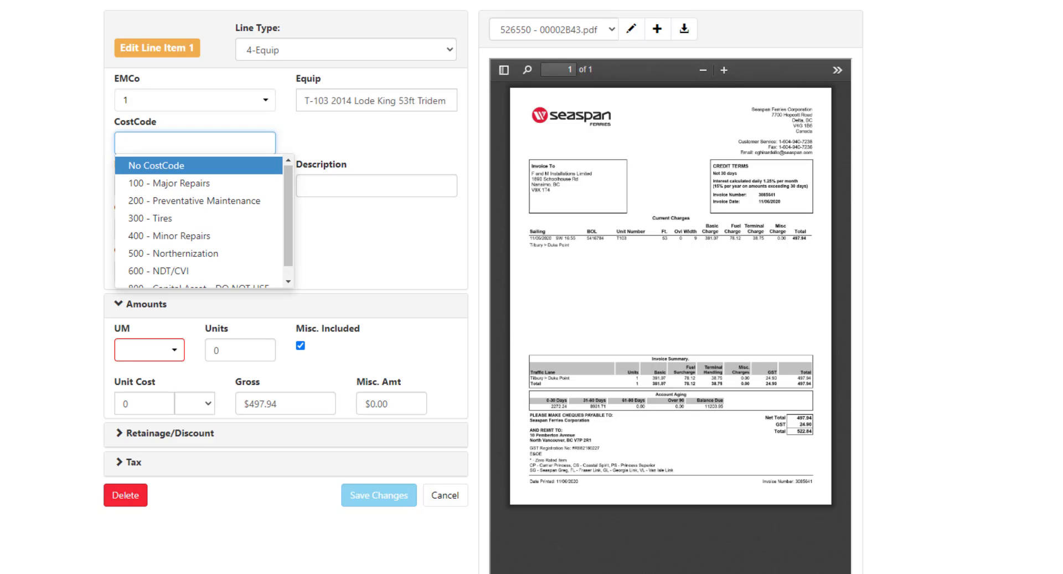
{"action": "left_click", "coordinate": [170, 236]}
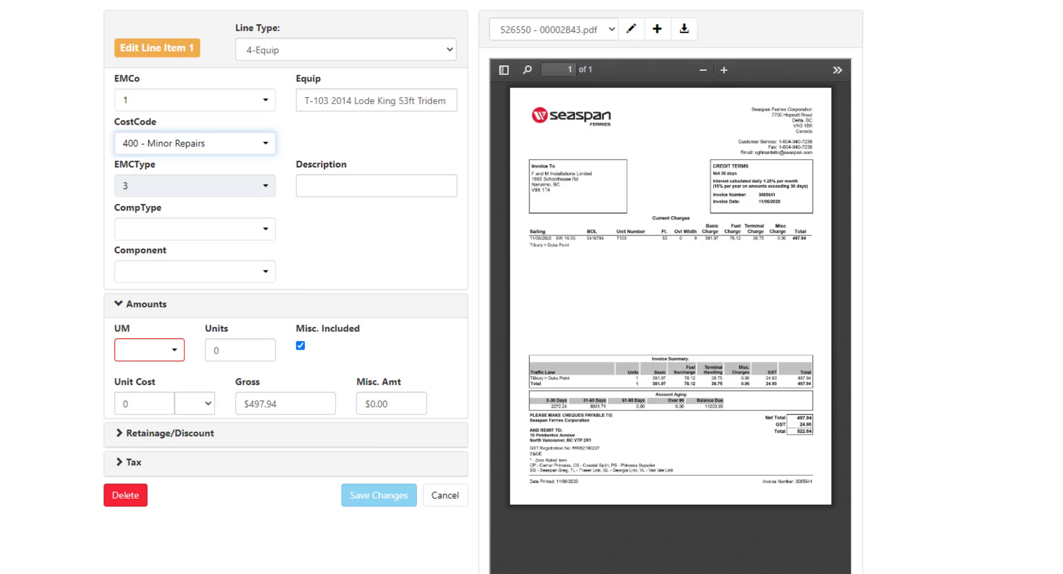
{"action": "left_click", "coordinate": [195, 186]}
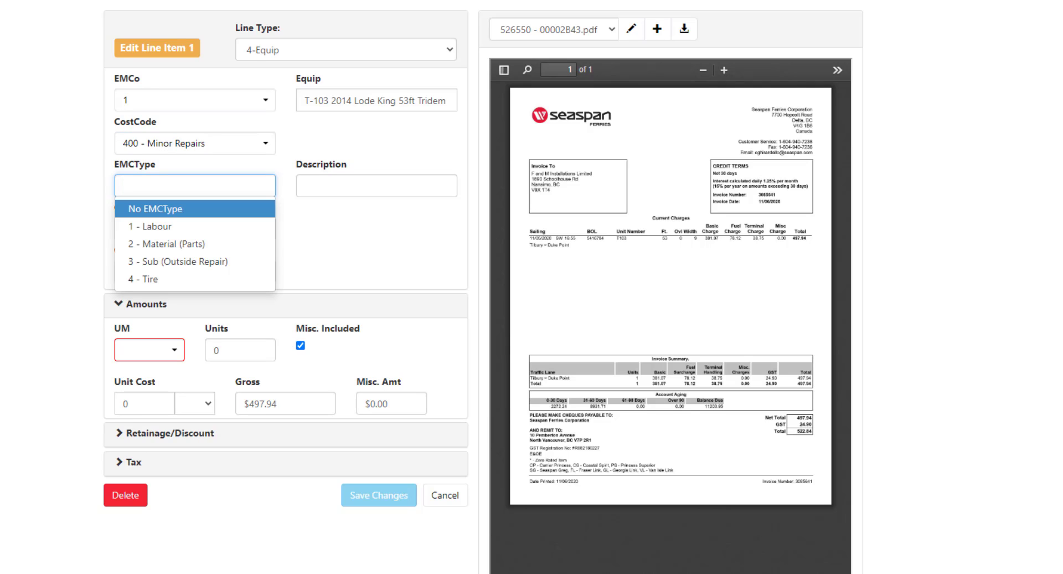
{"action": "left_click", "coordinate": [177, 261]}
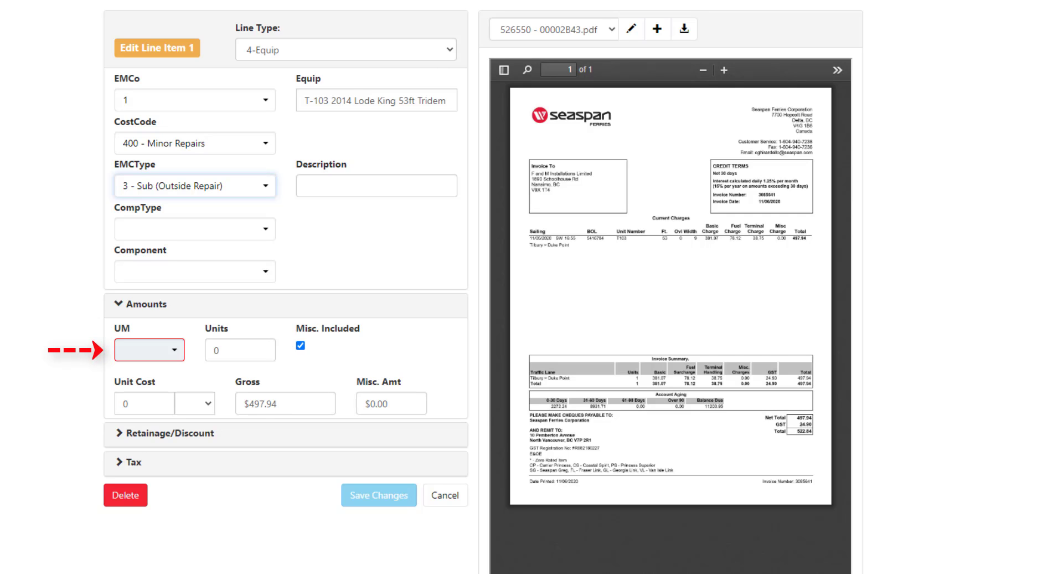
Set the trailer line's unit of measure to LS - Lump Sum Amount, check the tax against the PDF, and save the line.
{"action": "left_click", "coordinate": [149, 350]}
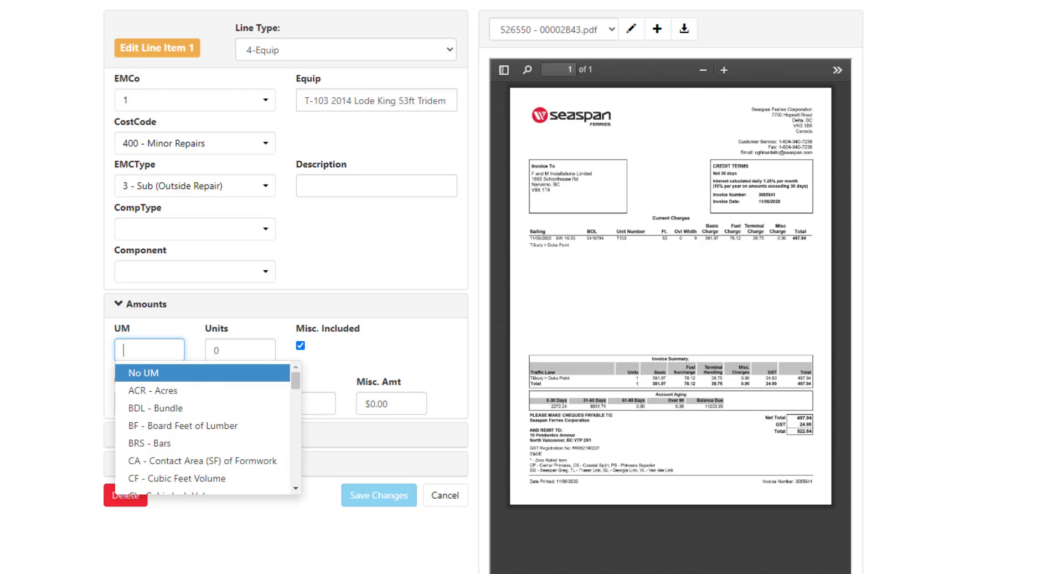
{"action": "type", "text": "ls"}
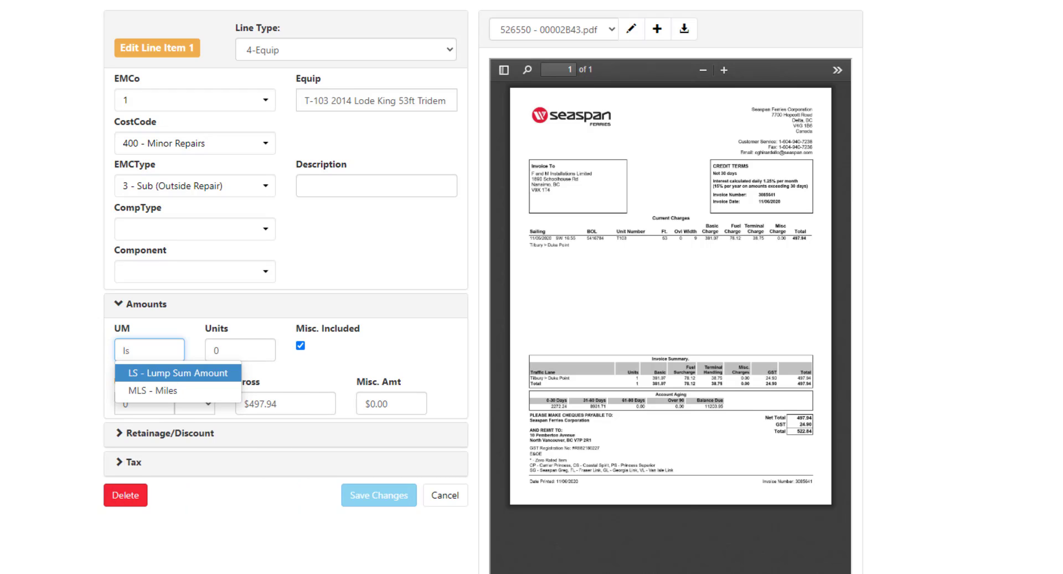
{"action": "key", "text": "Return"}
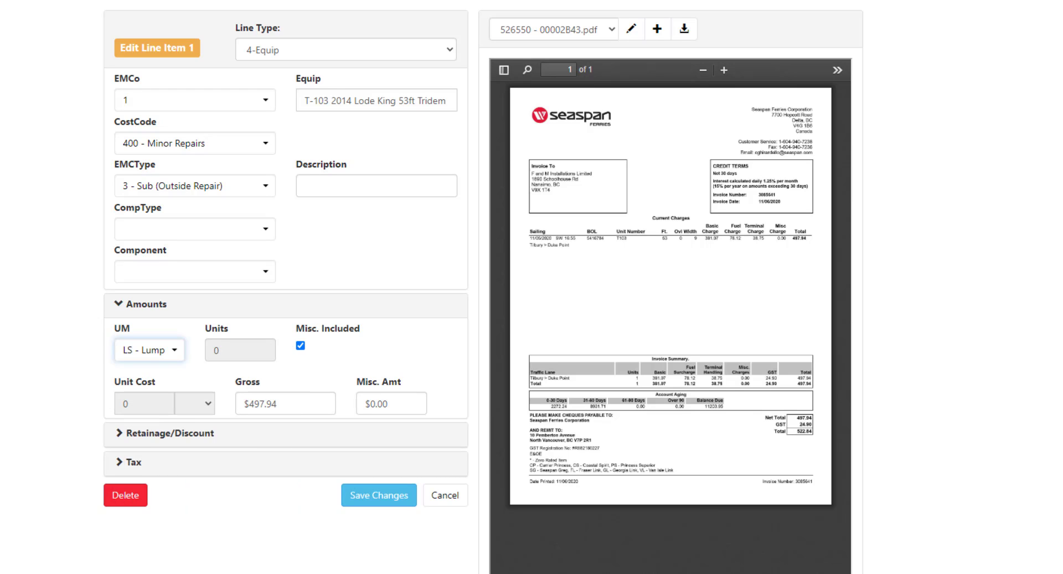
{"action": "left_click", "coordinate": [793, 422]}
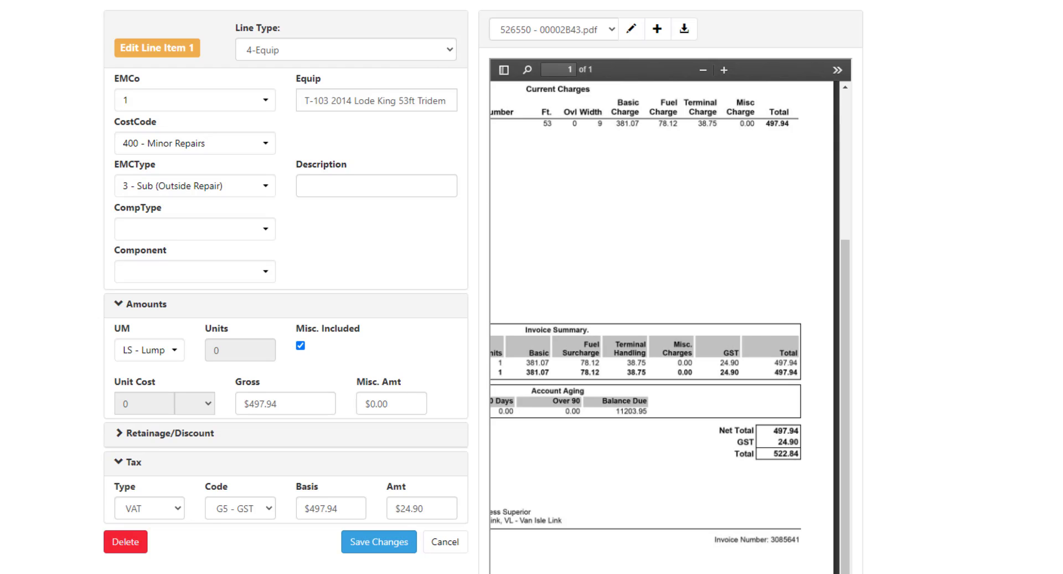
{"action": "left_click", "coordinate": [379, 541]}
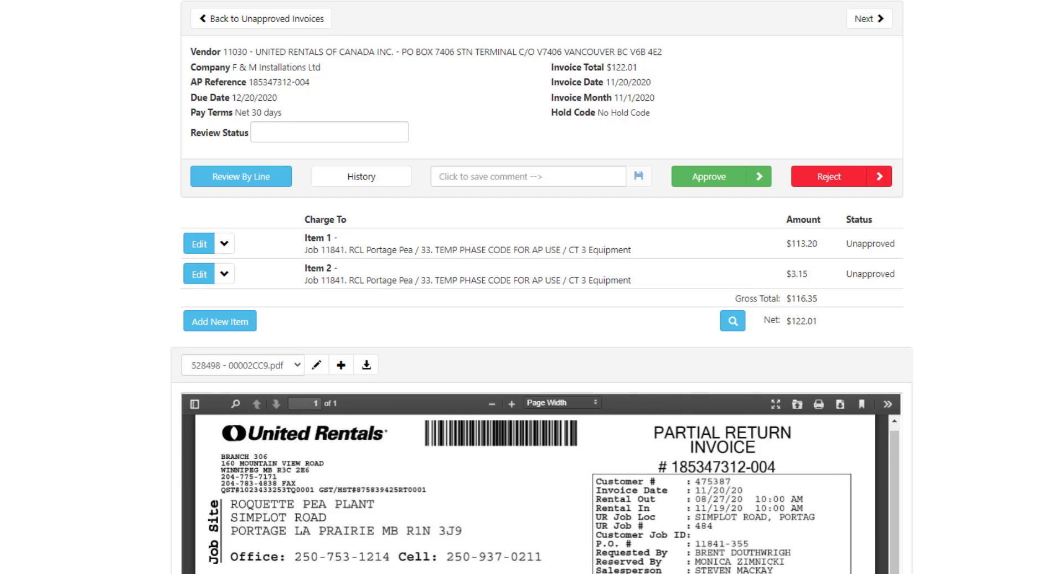
Examine the charges and PO reference on the United Rentals invoice PDF against Item 1's gross and tax details.
{"action": "scroll", "coordinate": [922, 260], "scroll_direction": "down", "scroll_amount": 6}
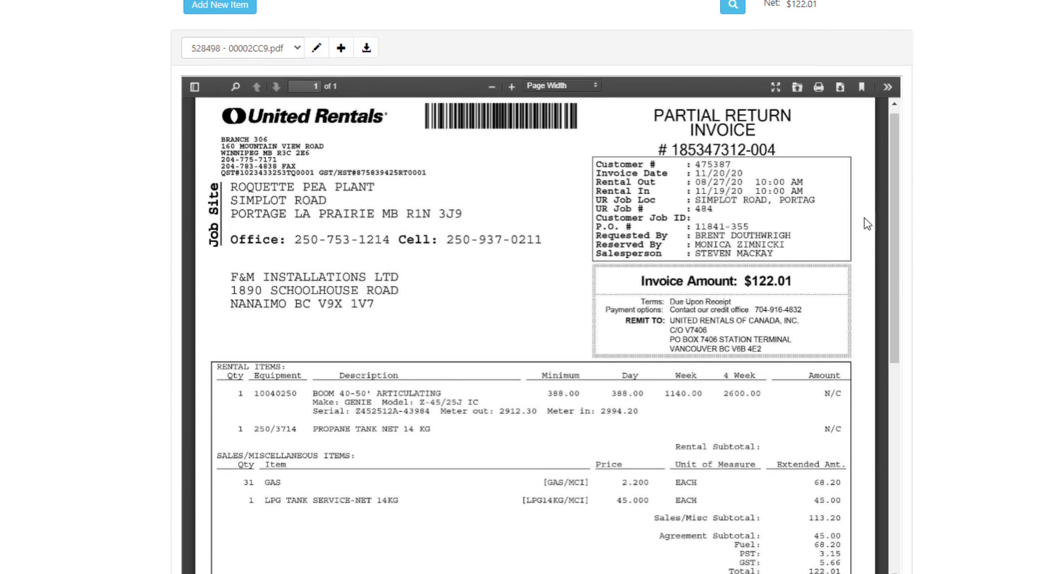
{"action": "scroll", "coordinate": [682, 363], "scroll_direction": "up", "scroll_amount": 3}
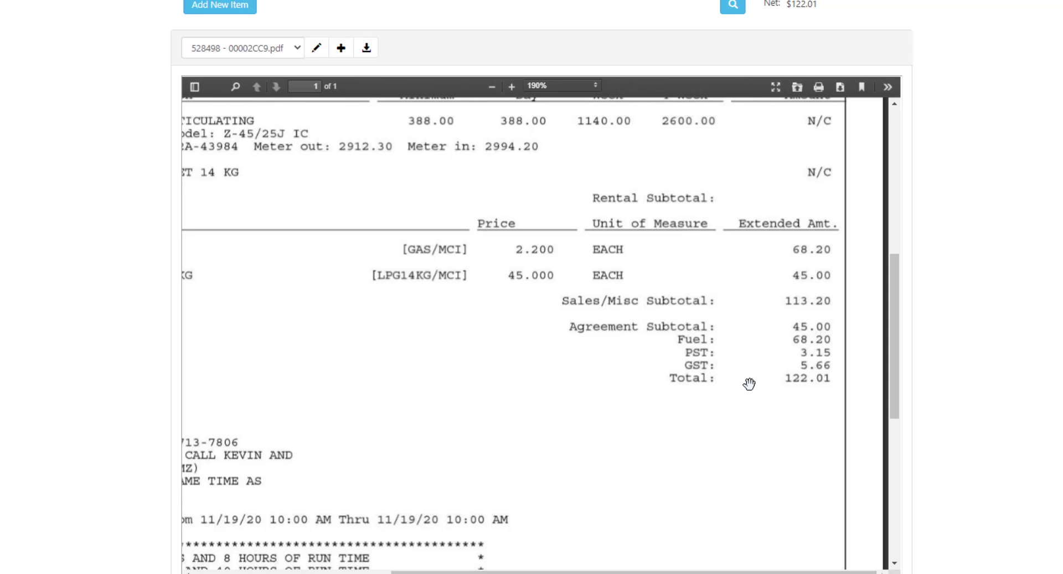
{"action": "left_click_drag", "start_coordinate": [897, 273], "coordinate": [898, 111]}
{"action": "scroll", "coordinate": [195, 219], "scroll_direction": "up", "scroll_amount": 5}
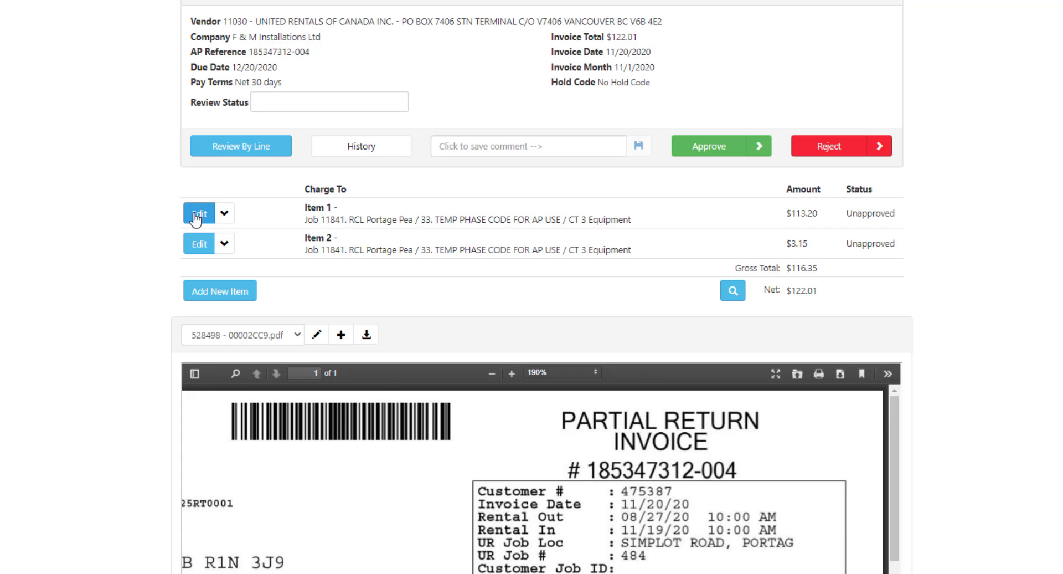
{"action": "left_click", "coordinate": [195, 217]}
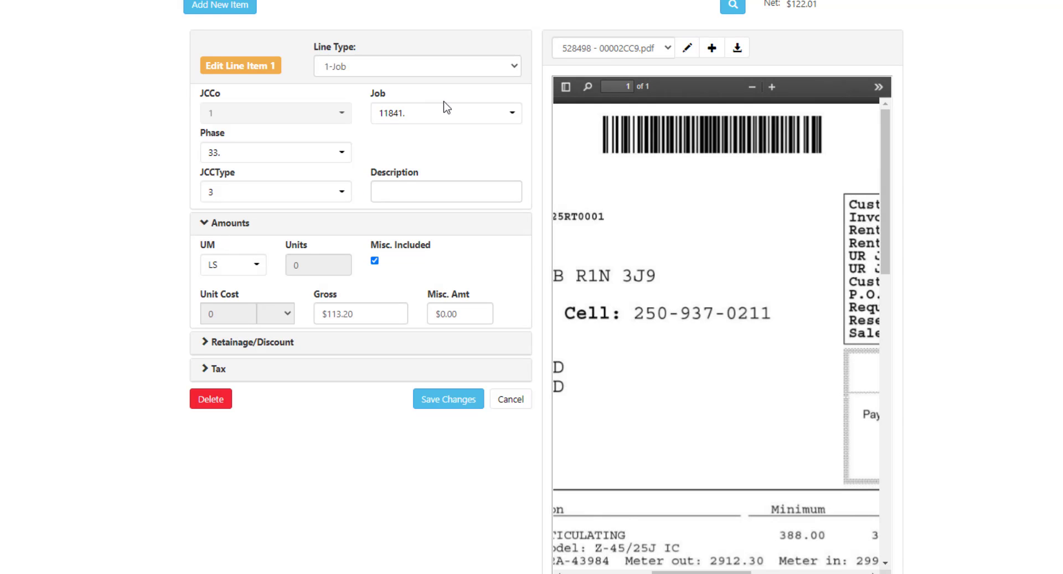
{"action": "scroll", "coordinate": [655, 209], "scroll_direction": "right", "scroll_amount": 5}
{"action": "scroll", "coordinate": [638, 302], "scroll_direction": "right", "scroll_amount": 2}
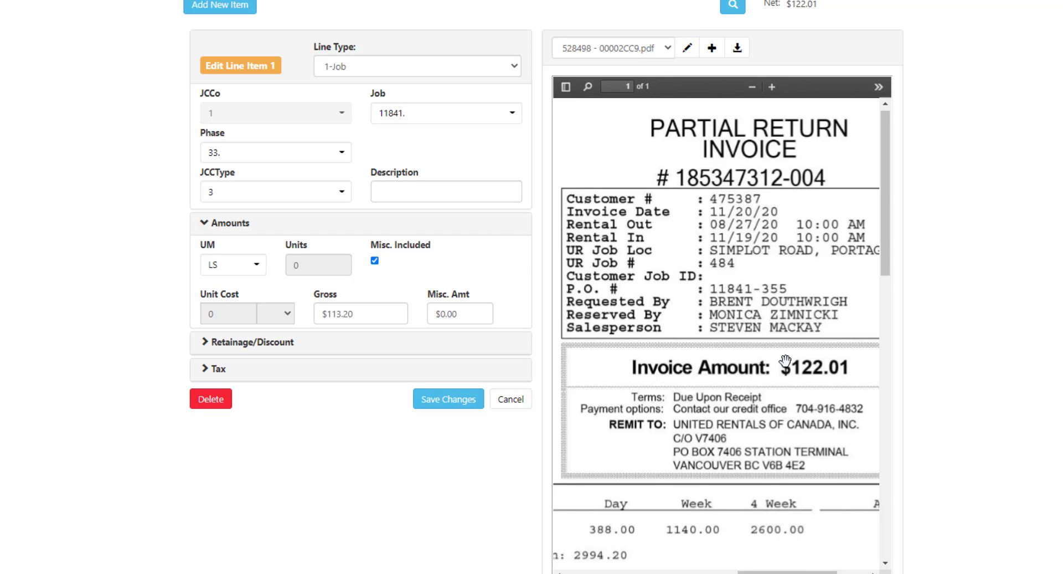
{"action": "left_click_drag", "start_coordinate": [786, 363], "coordinate": [765, 341]}
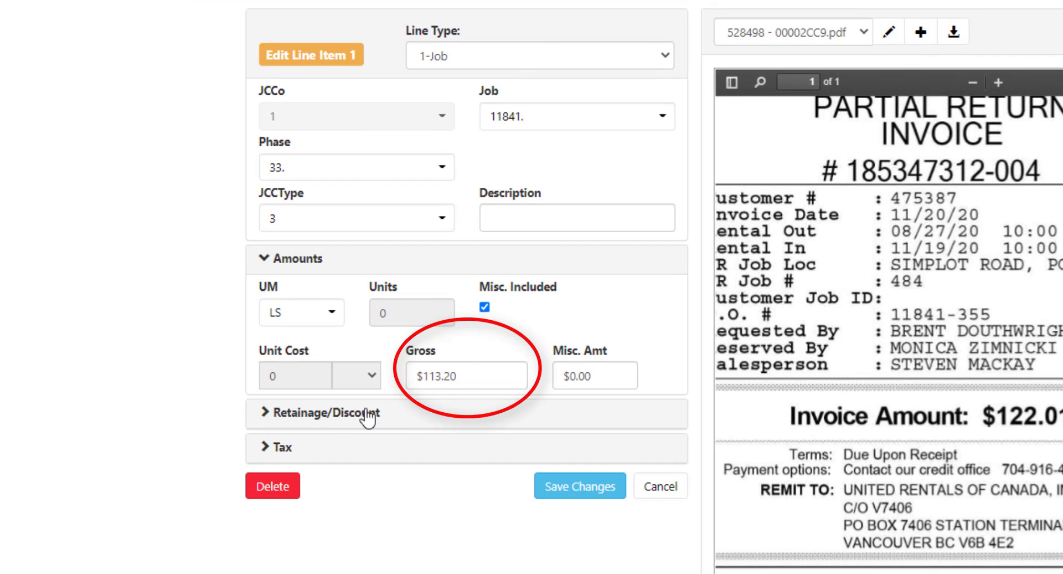
{"action": "left_click", "coordinate": [270, 449]}
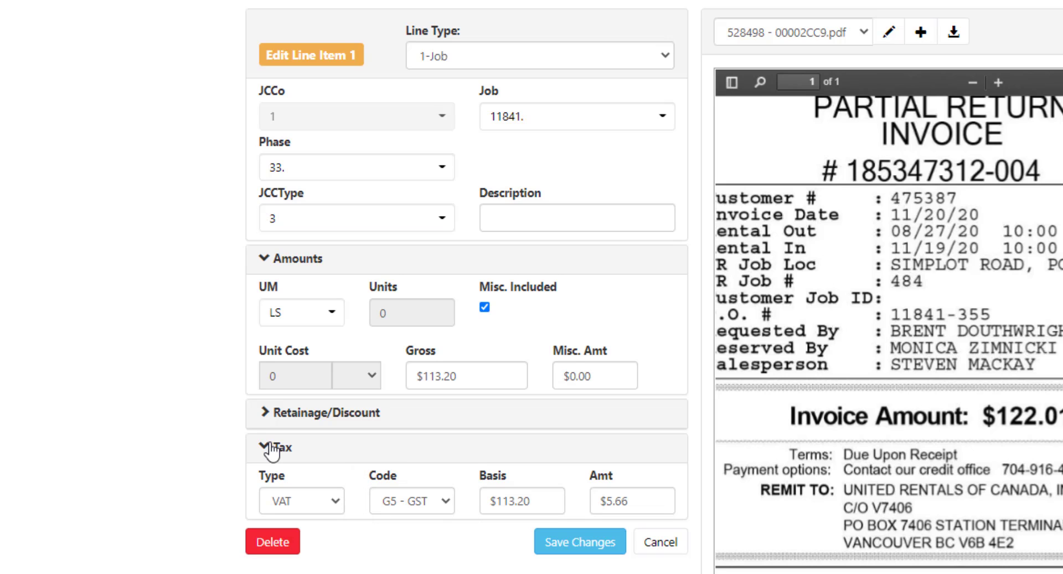
Change Item 1 to a 6-PO line linked to PO 11841-355, item 1 Boom 40-50' & Scissor Lift 45' Electric 55" Wide.
{"action": "left_click", "coordinate": [664, 60]}
{"action": "left_click", "coordinate": [461, 128]}
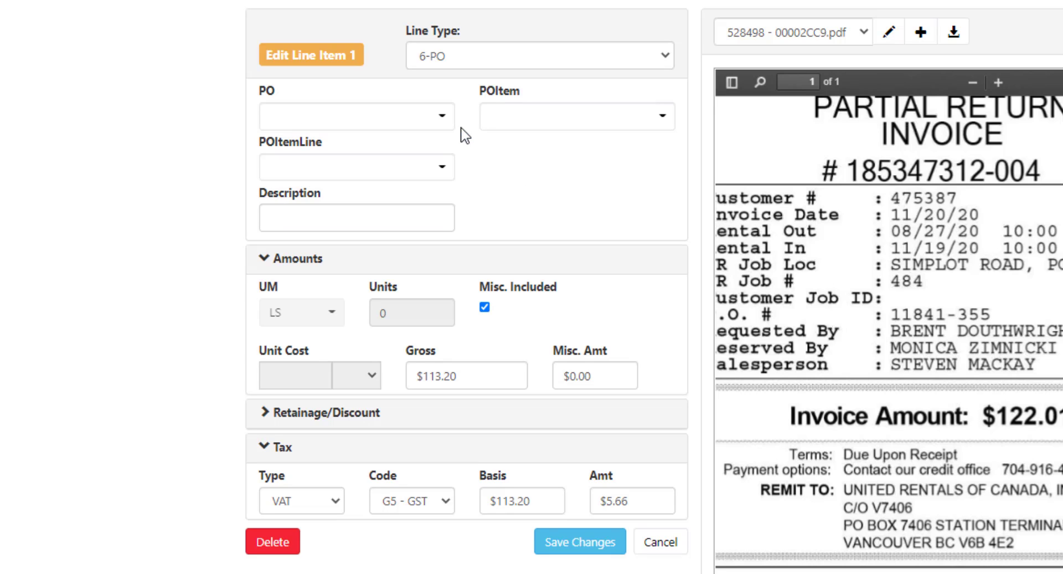
{"action": "left_click", "coordinate": [410, 122]}
{"action": "type", "text": "11841-3"}
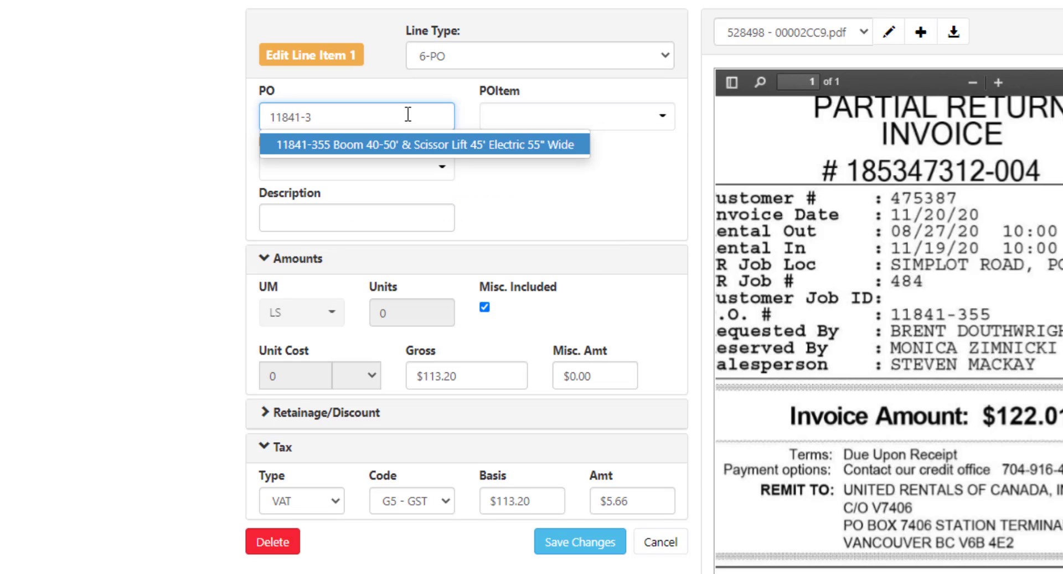
{"action": "left_click", "coordinate": [413, 145]}
{"action": "left_click", "coordinate": [572, 117]}
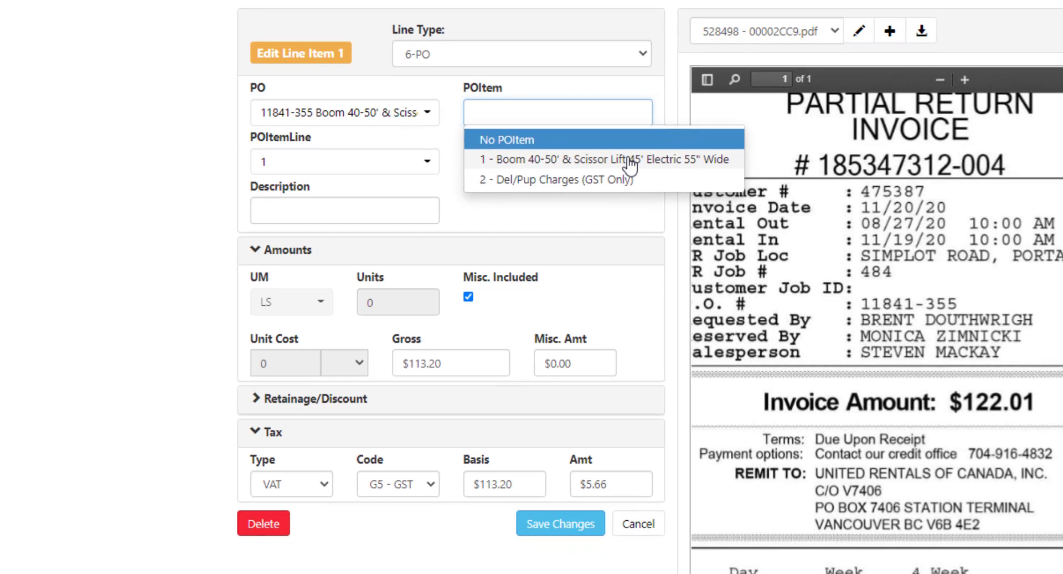
{"action": "left_click", "coordinate": [594, 169]}
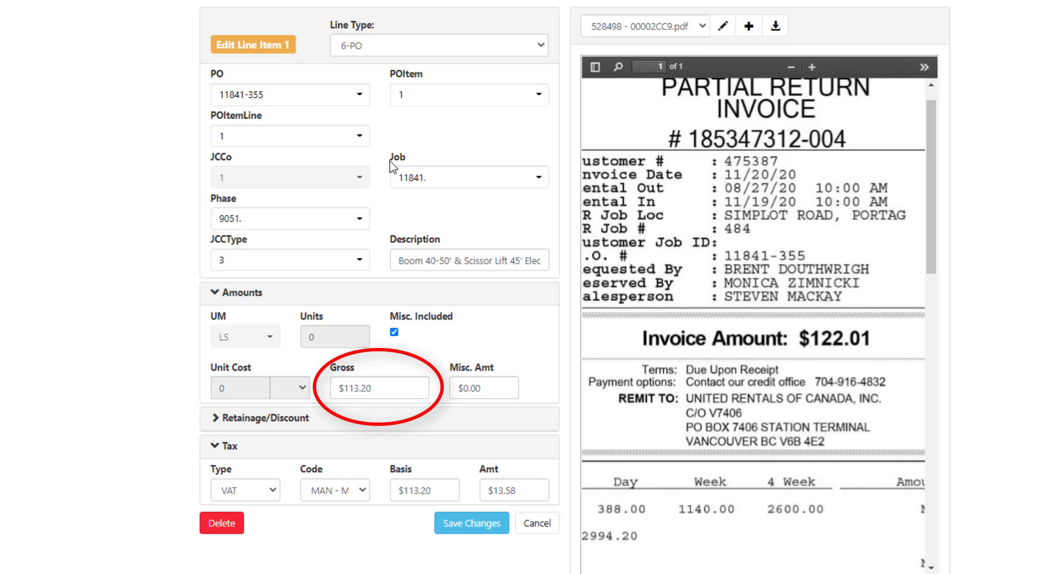
Set Item 1's tax code to G5 - GST 5%, check the tax amount against the invoice PDF, and save the line.
{"action": "left_click", "coordinate": [364, 490]}
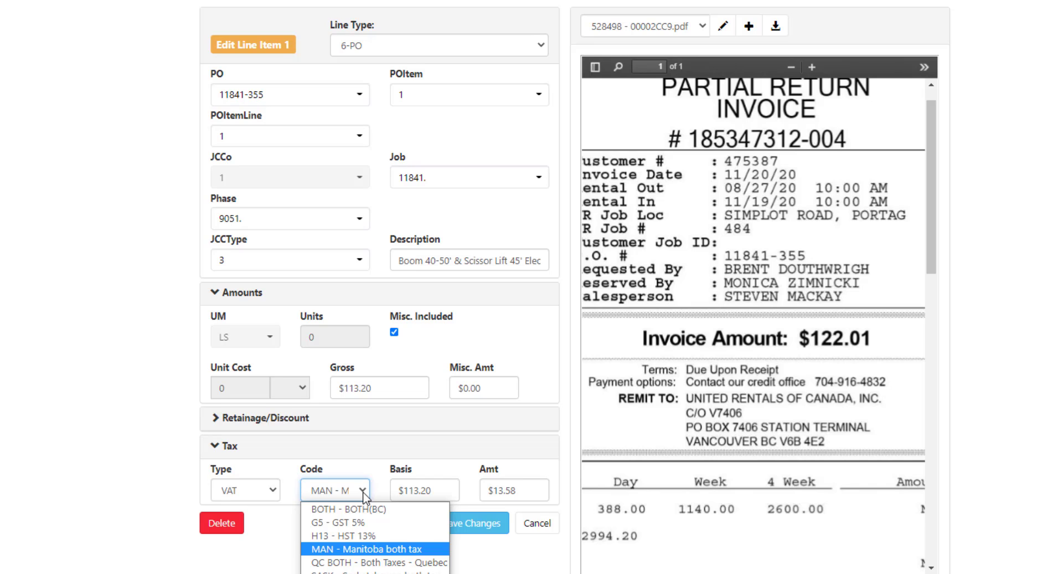
{"action": "left_click", "coordinate": [358, 523]}
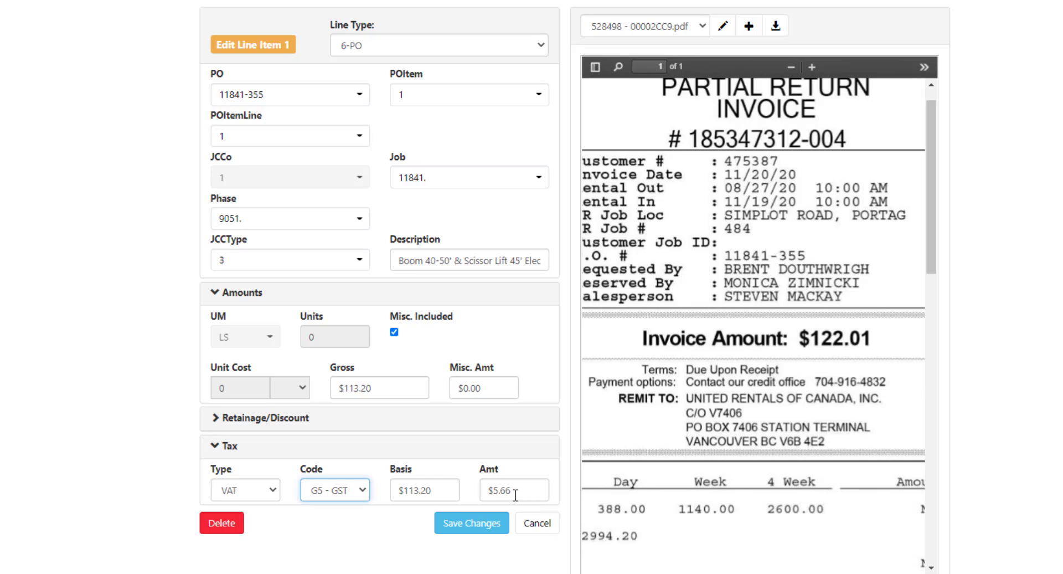
{"action": "scroll", "coordinate": [829, 536], "scroll_direction": "down", "scroll_amount": 5}
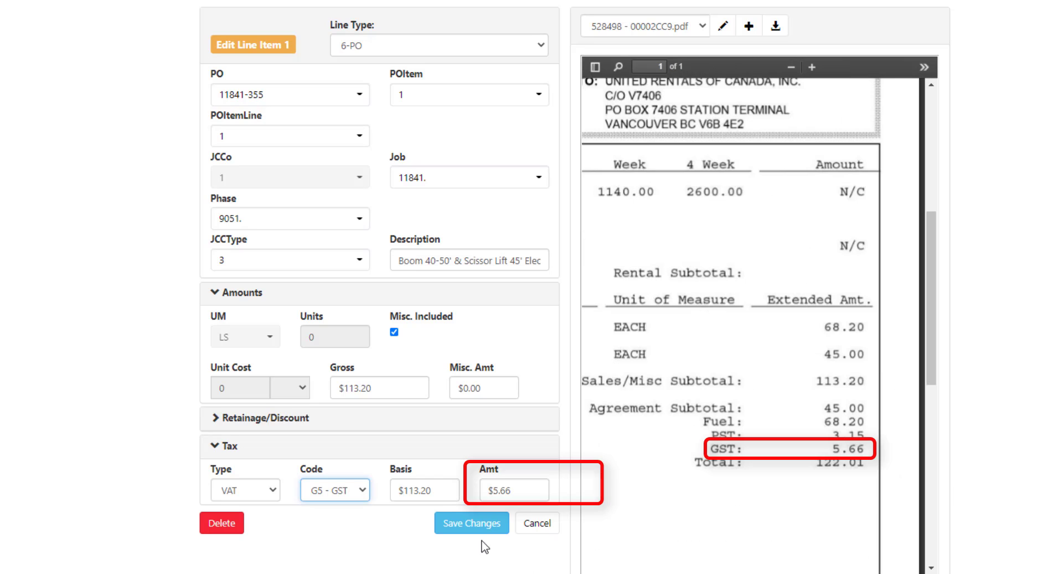
{"action": "left_click", "coordinate": [487, 527]}
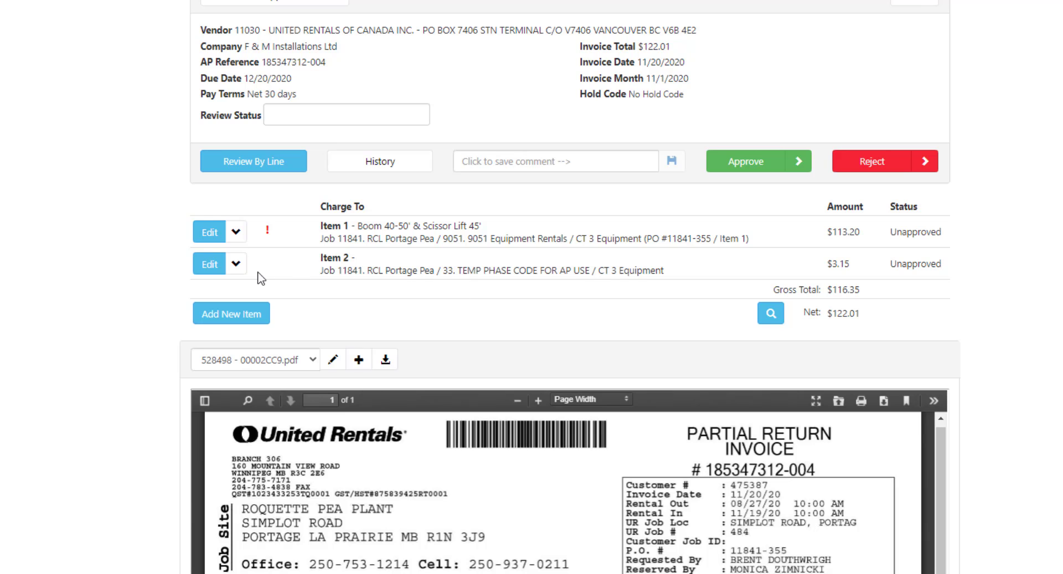
Set Item 2's phase to 9051 Equipment Rentals and its unit of measure to LS - Lump Sum Amount.
{"action": "left_click", "coordinate": [205, 269]}
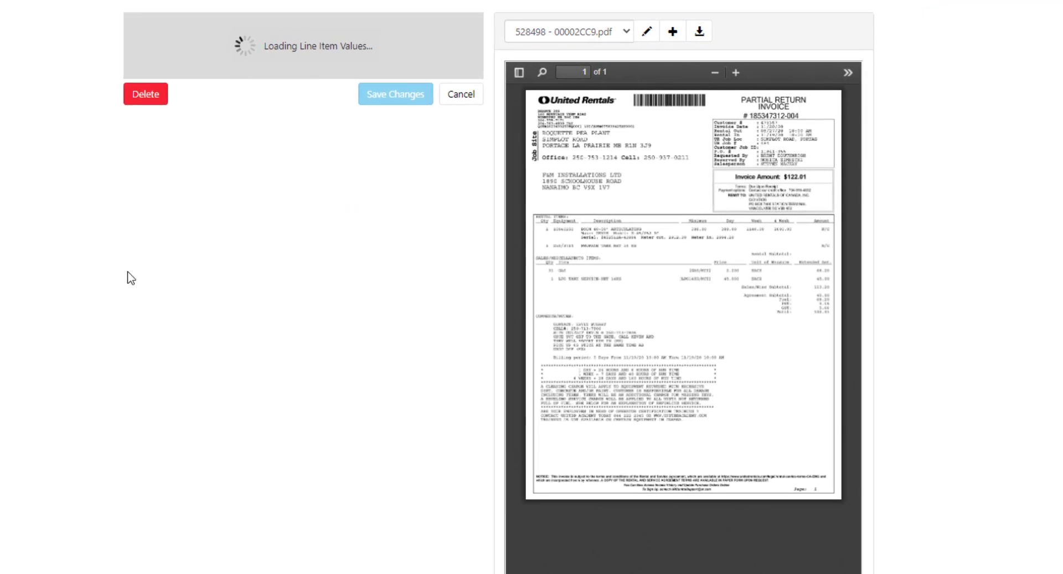
{"action": "left_click", "coordinate": [268, 145]}
{"action": "type", "text": "9051"}
{"action": "key", "text": "Return"}
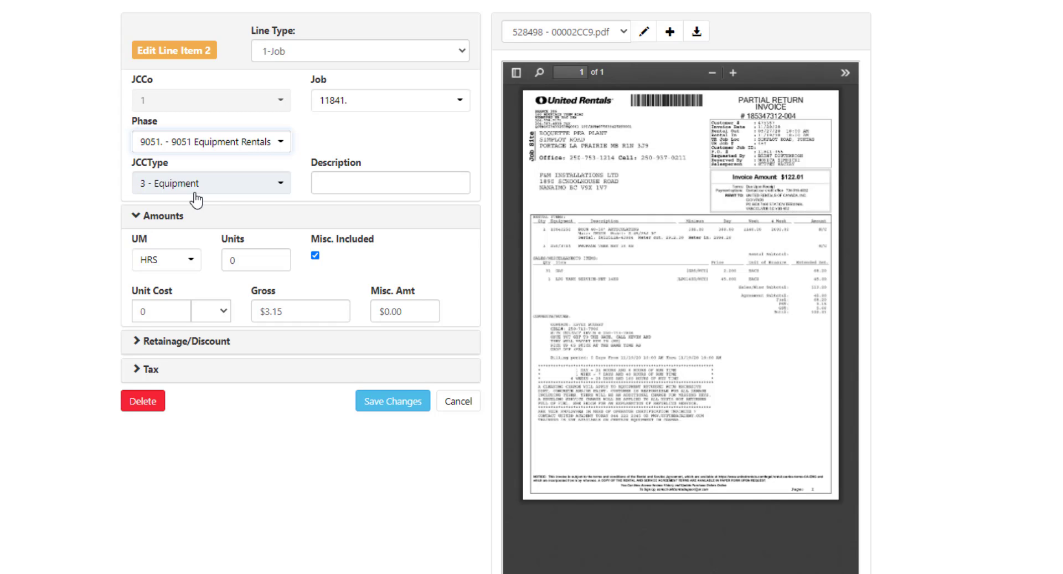
{"action": "left_click", "coordinate": [193, 264]}
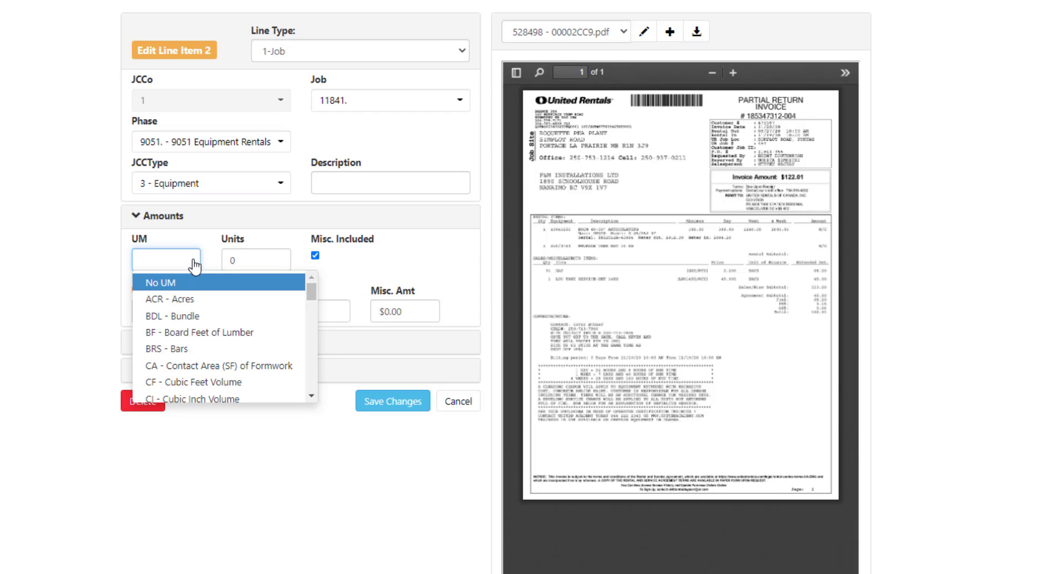
{"action": "type", "text": "ls"}
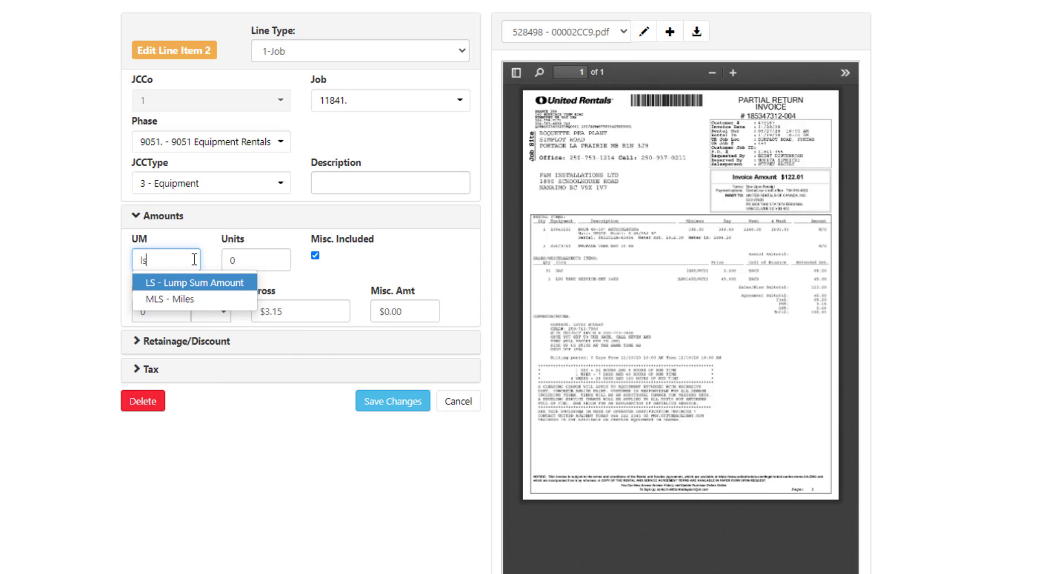
{"action": "key", "text": "Return"}
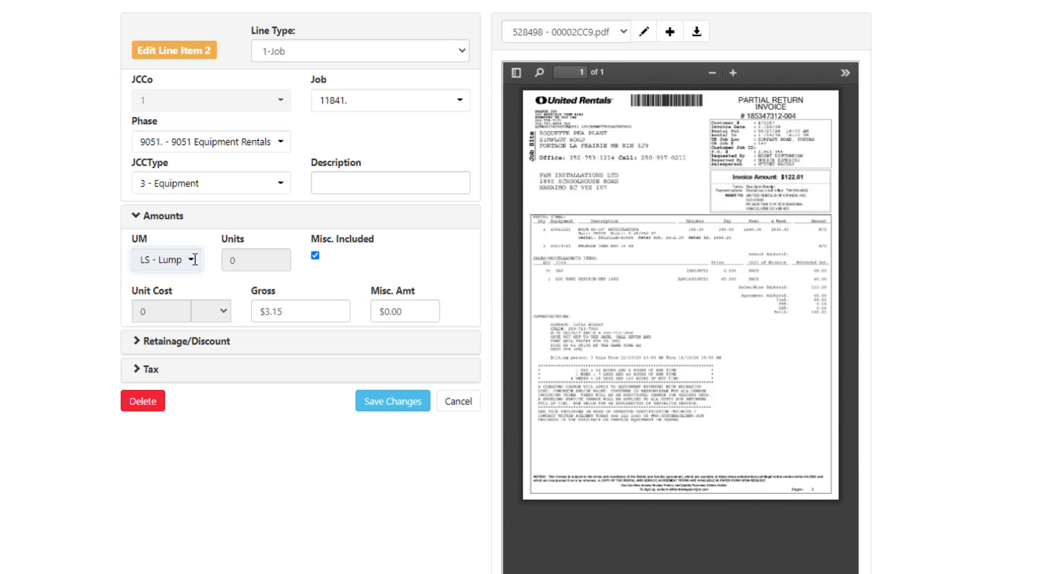
Clear Item 2's tax type, set its tax basis to 0, save the line, and view the details behind the invoice's net total.
{"action": "left_click", "coordinate": [137, 370]}
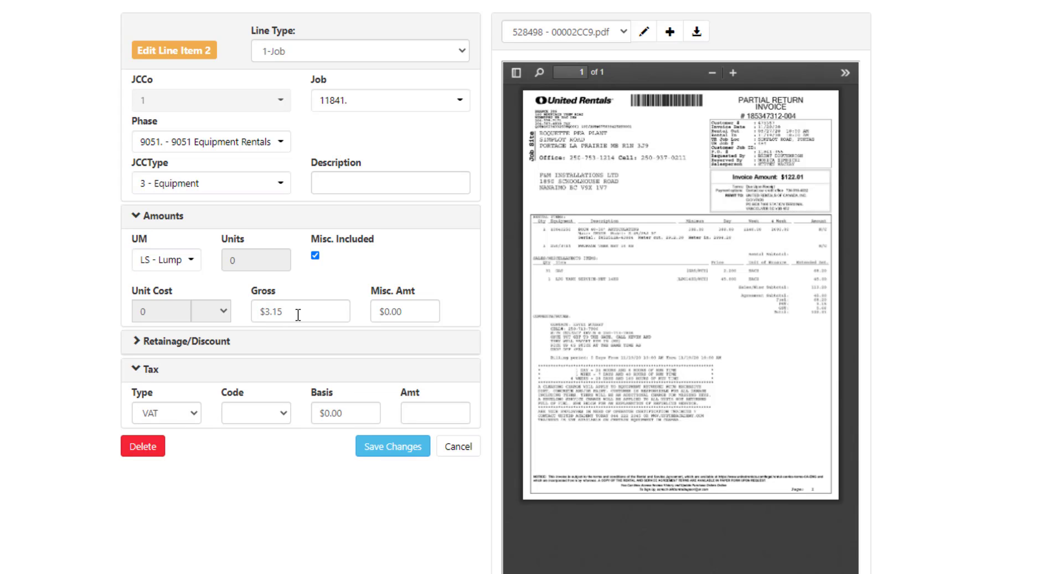
{"action": "left_click", "coordinate": [192, 416]}
{"action": "left_click", "coordinate": [161, 431]}
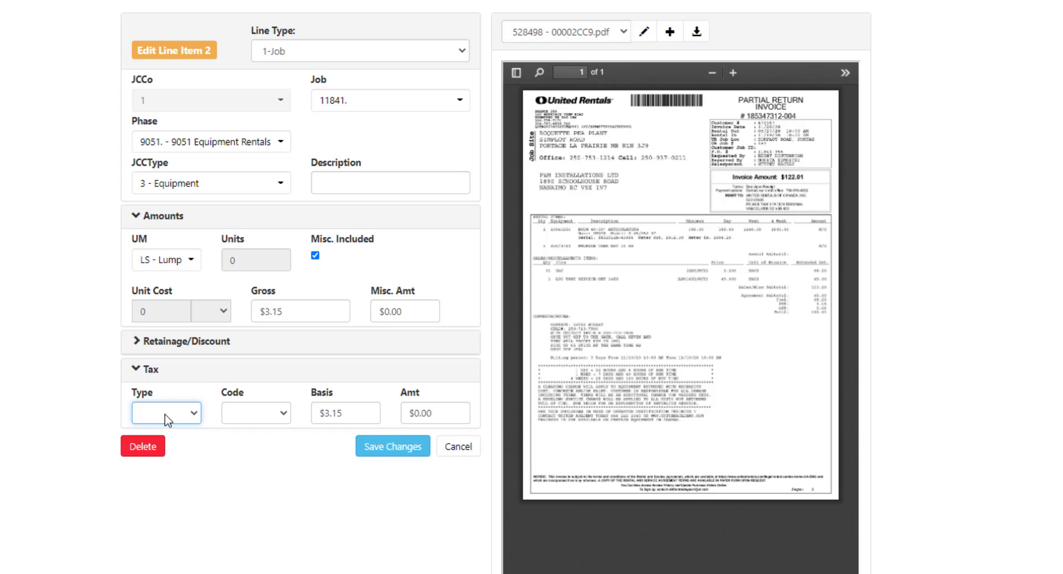
{"action": "left_click", "coordinate": [337, 415]}
{"action": "key", "text": "ctrl+a"}
{"action": "type", "text": "0"}
{"action": "key", "text": "Tab"}
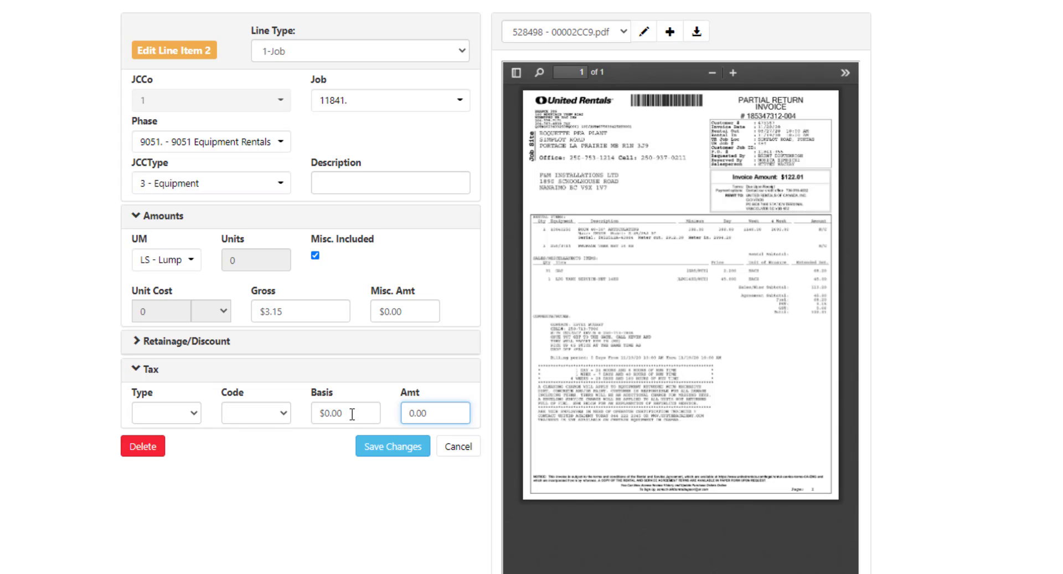
{"action": "left_click", "coordinate": [408, 452]}
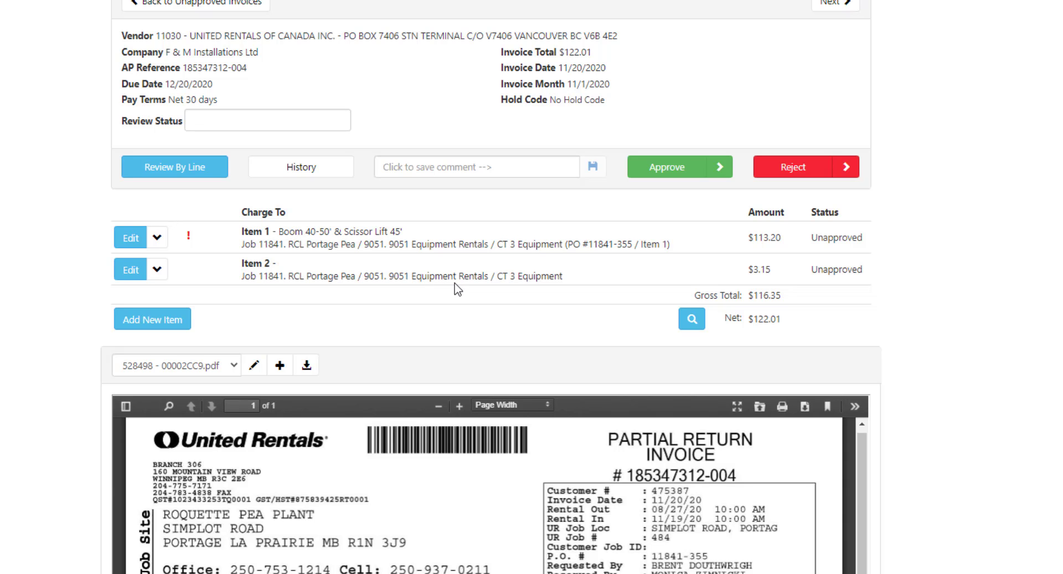
{"action": "left_click", "coordinate": [692, 319]}
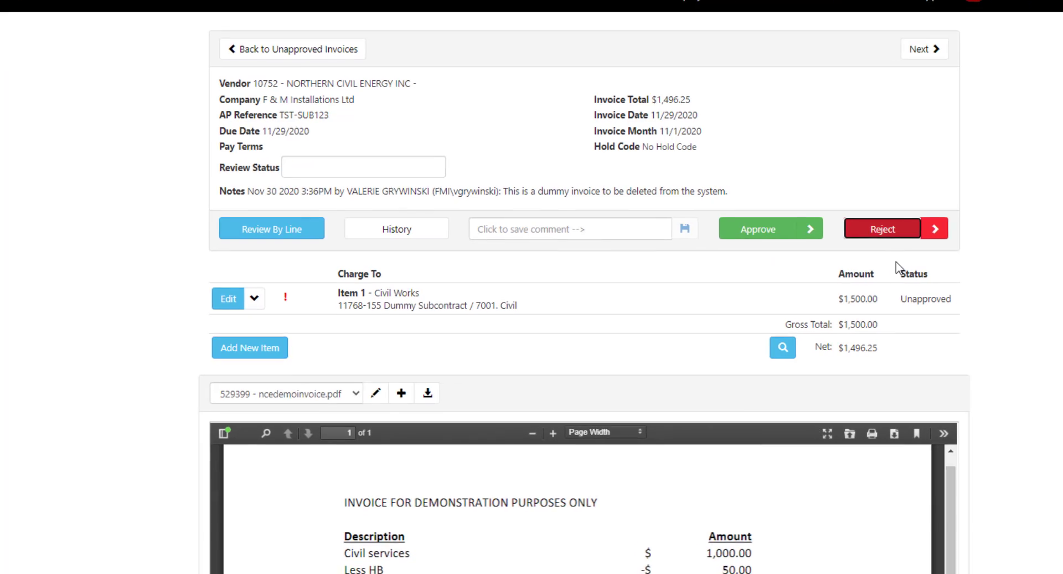
Reject the Northern Civil Energy invoice with reason Other and the comment "This is a dummy invoice to be deleted from the system.".
{"action": "left_click", "coordinate": [906, 232]}
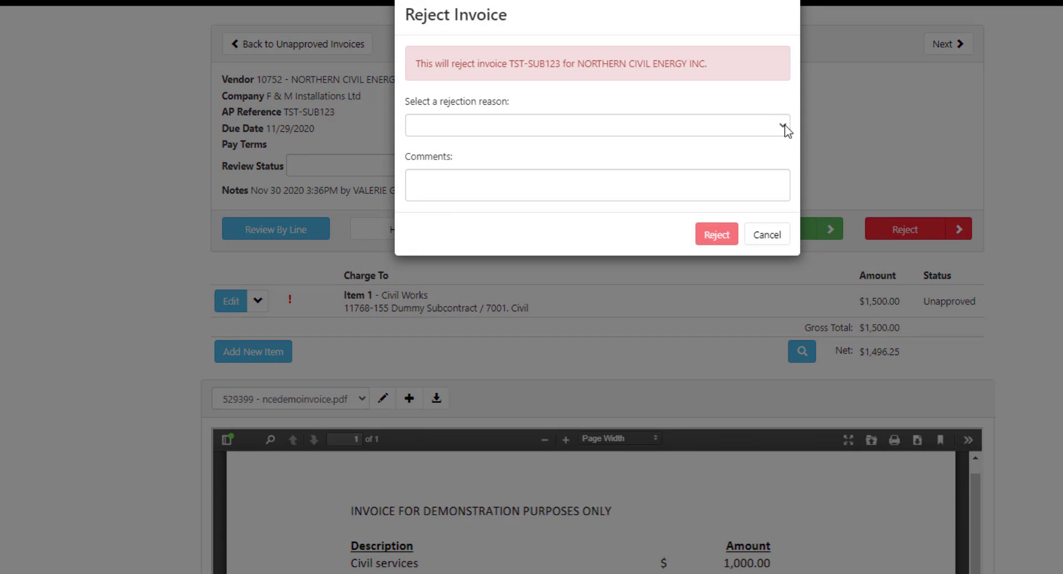
{"action": "left_click", "coordinate": [783, 126]}
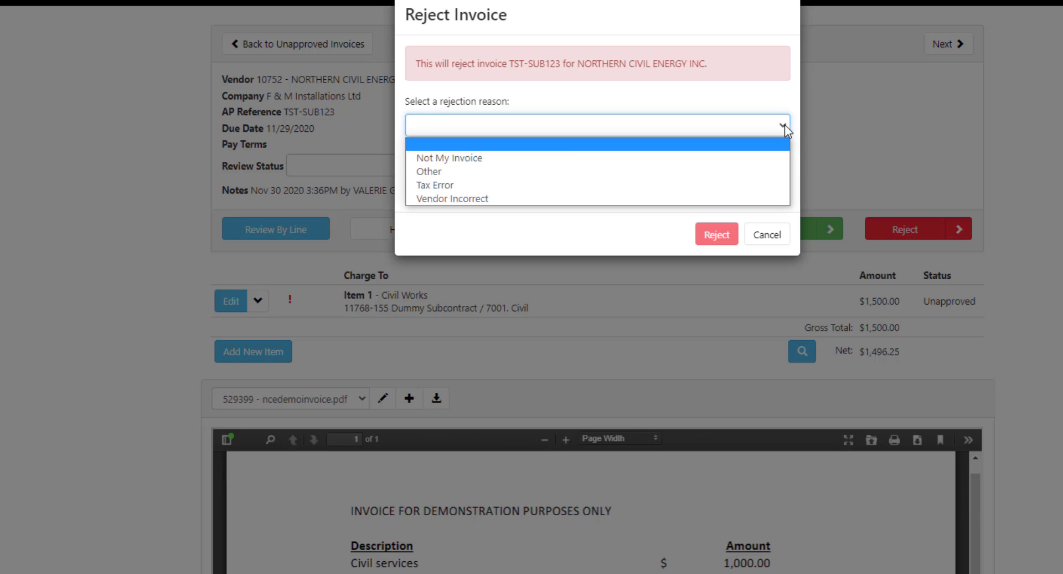
{"action": "left_click", "coordinate": [437, 171]}
{"action": "left_click", "coordinate": [434, 181]}
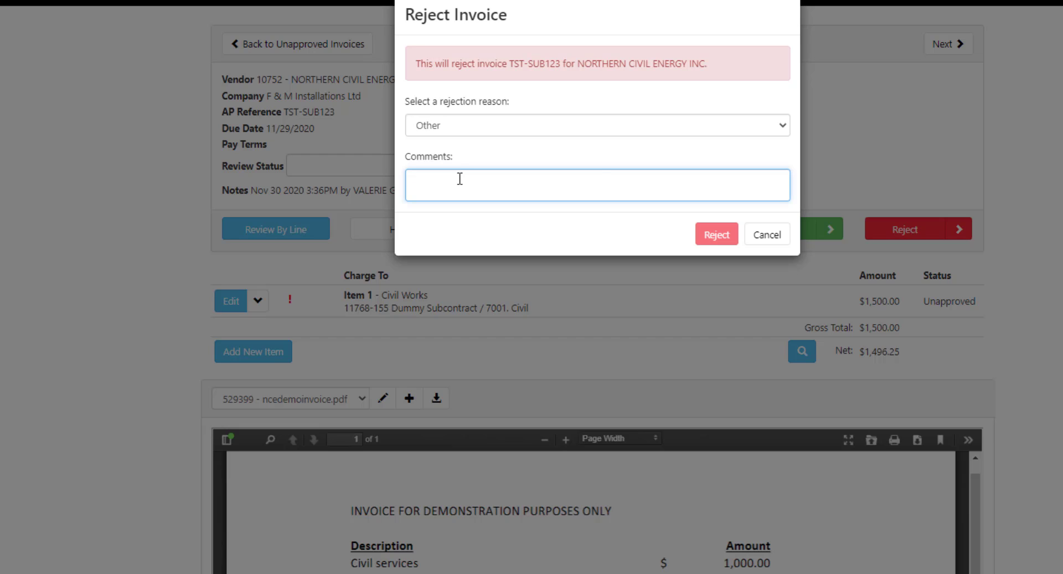
{"action": "type", "text": "This is a dummy invoice to be deleted from the system."}
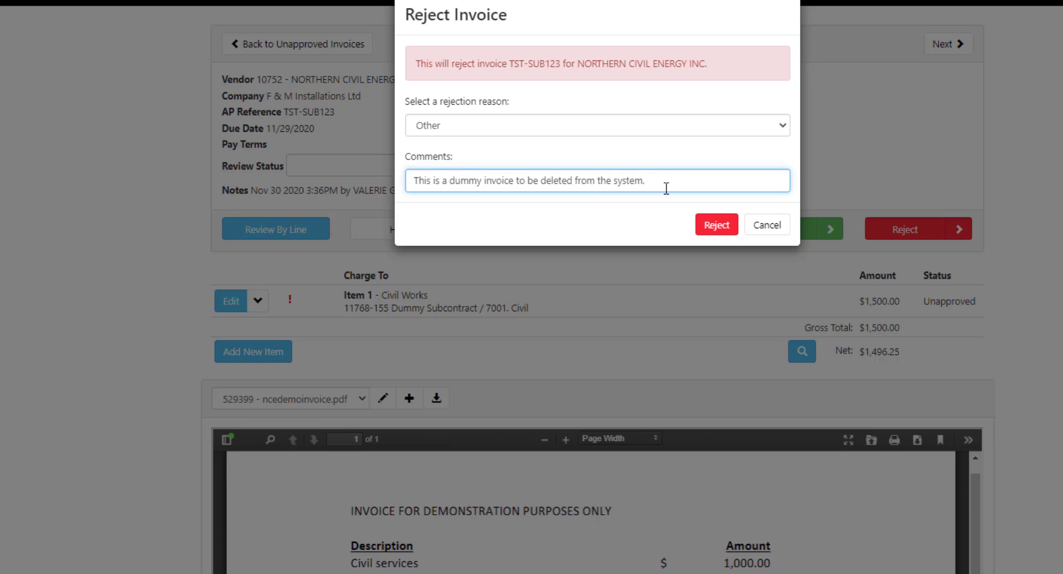
{"action": "left_click", "coordinate": [717, 225]}
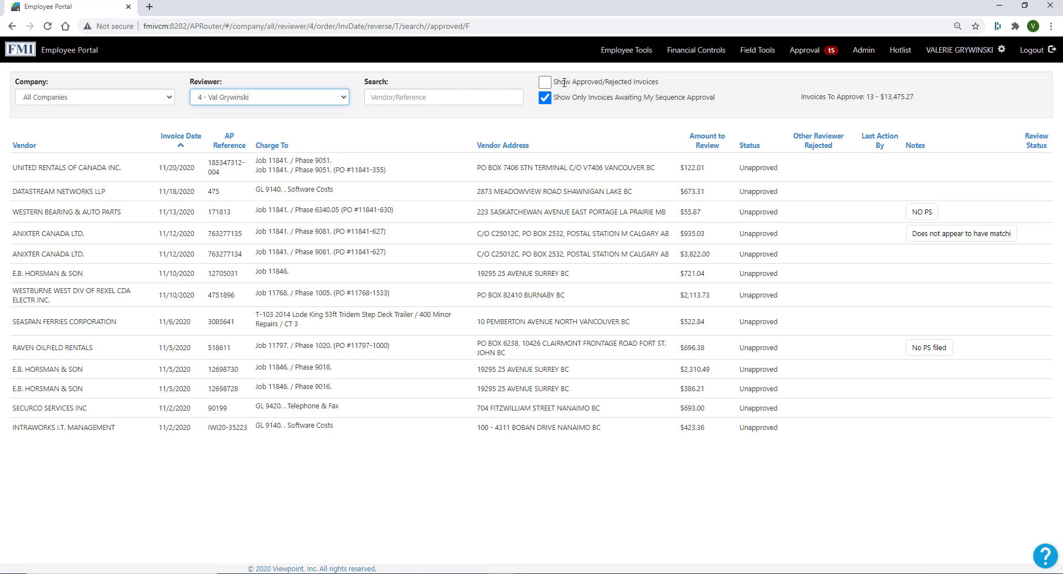
Include approved and rejected invoices in the reviewer's invoice list.
{"action": "left_click", "coordinate": [547, 83]}
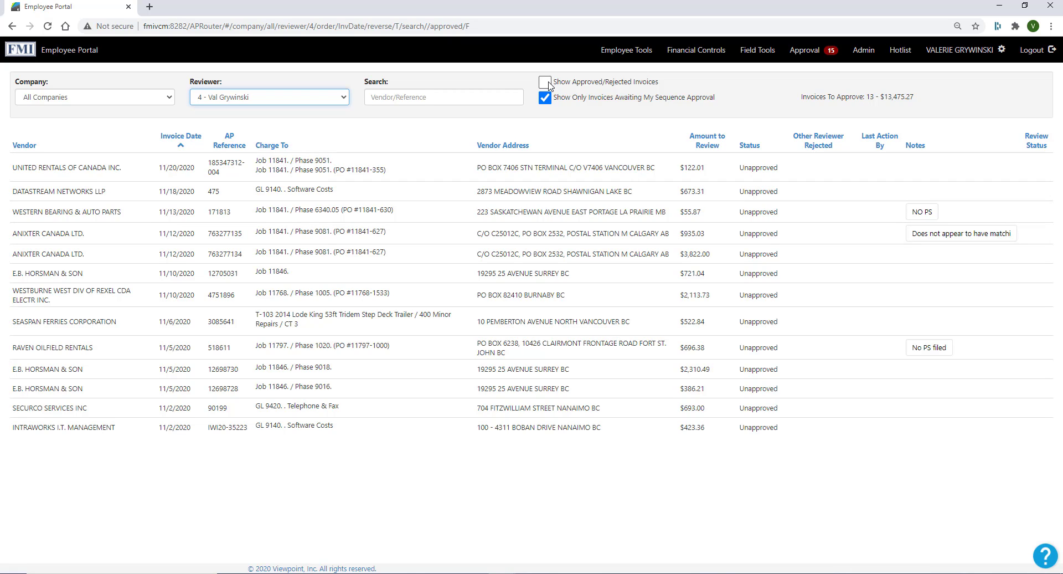